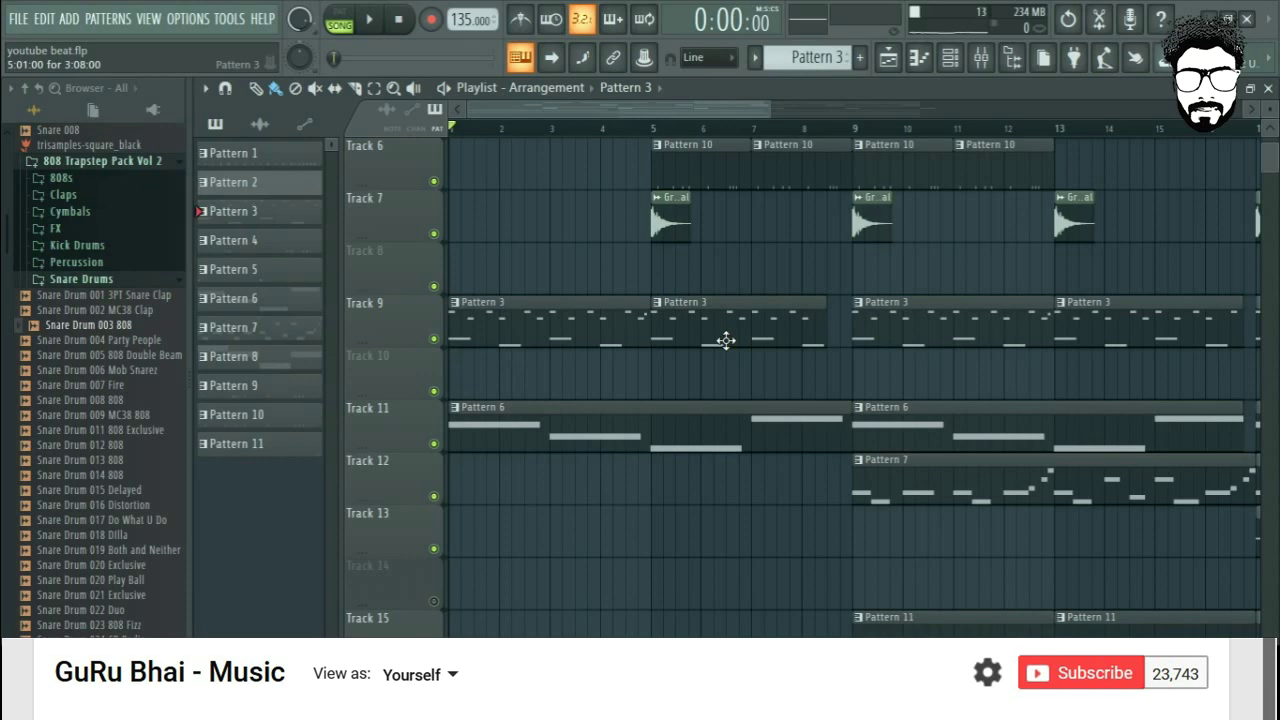
# Examine the full playlist arrangement, from the drum patterns on the upper tracks through the melody patterns down to track 15
pyautogui.keyDown('ctrl'); pyautogui.scroll(-4, 560, 140); pyautogui.keyUp('ctrl')
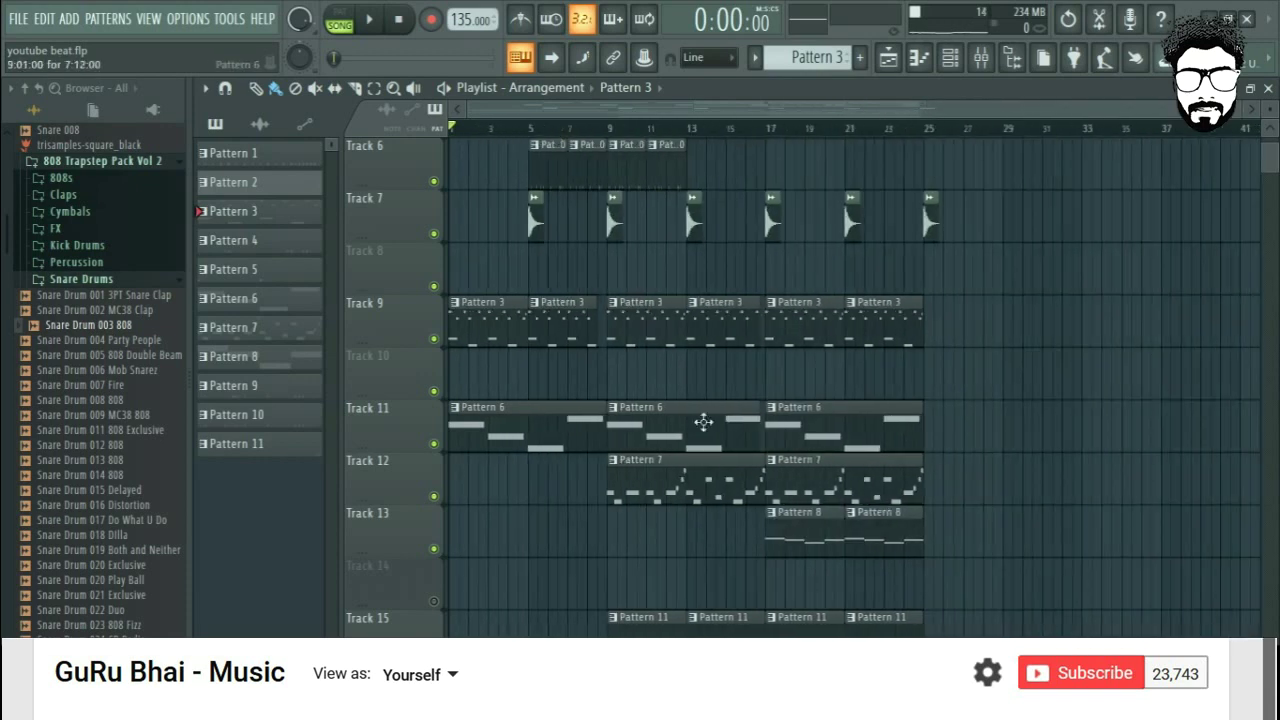
pyautogui.scroll(3, 760, 440)
pyautogui.scroll(-3, 818, 450)
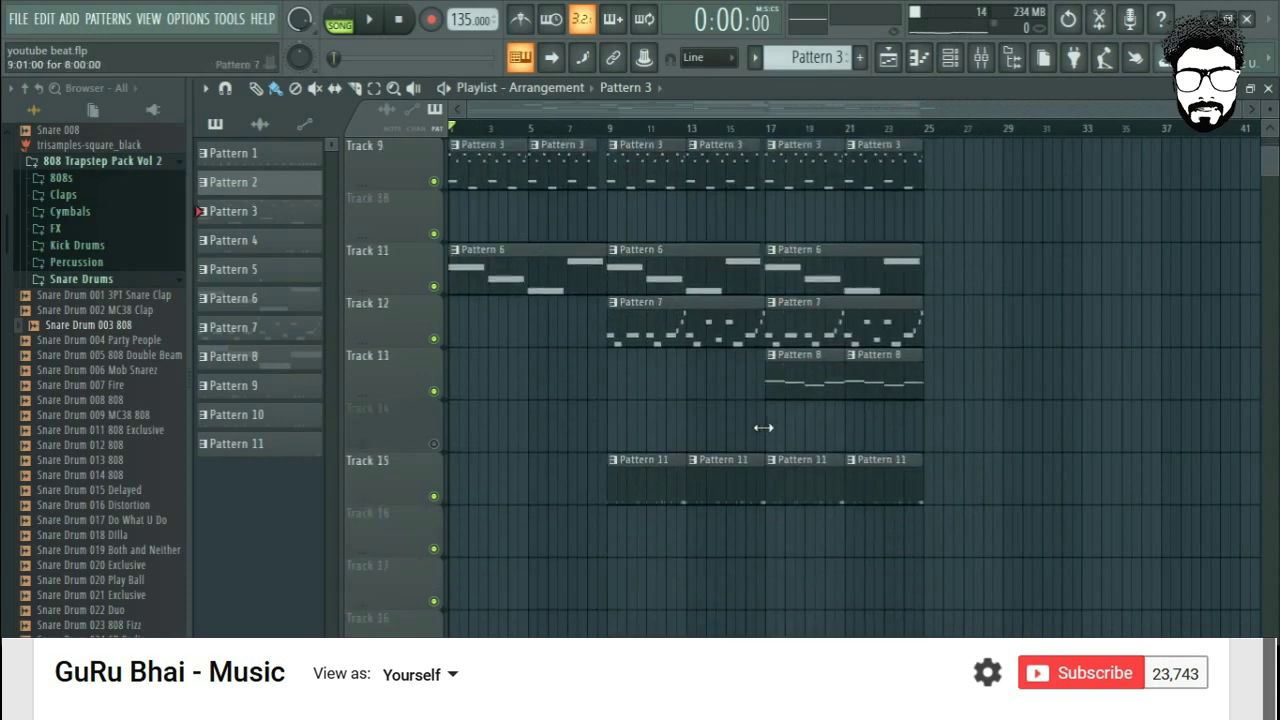
pyautogui.scroll(3, 632, 138)
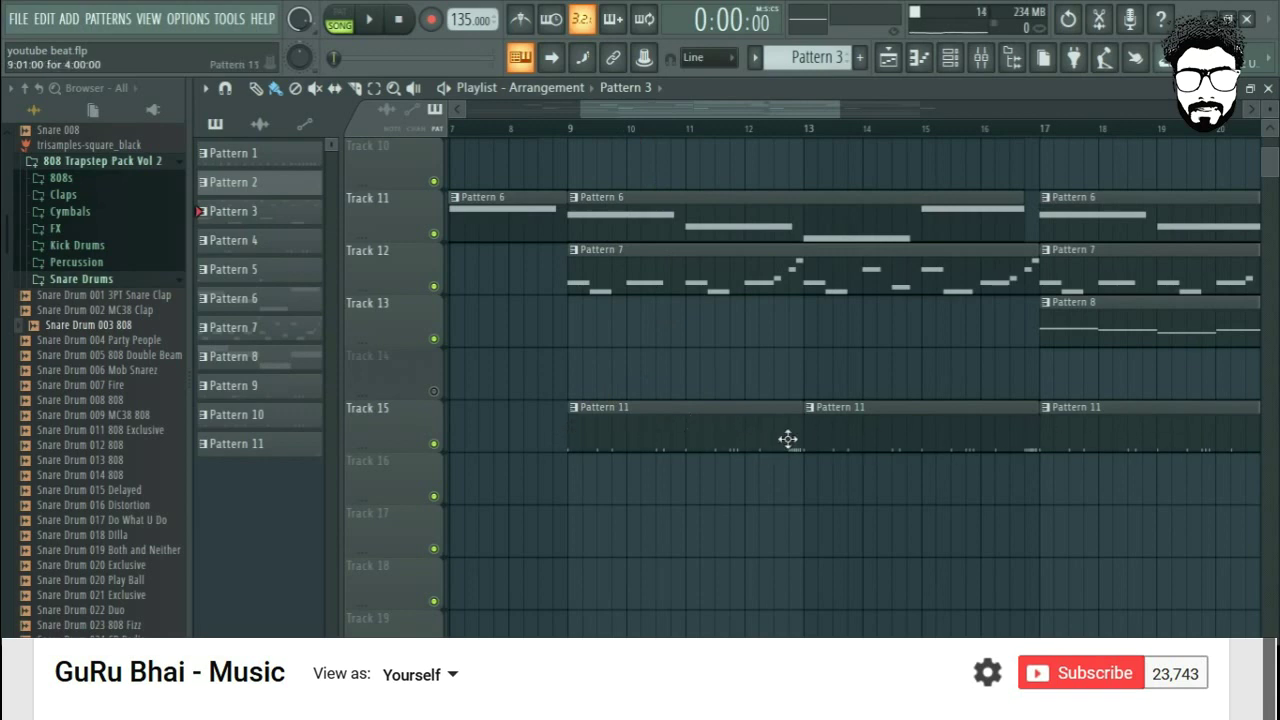
pyautogui.scroll(-3, 756, 135)
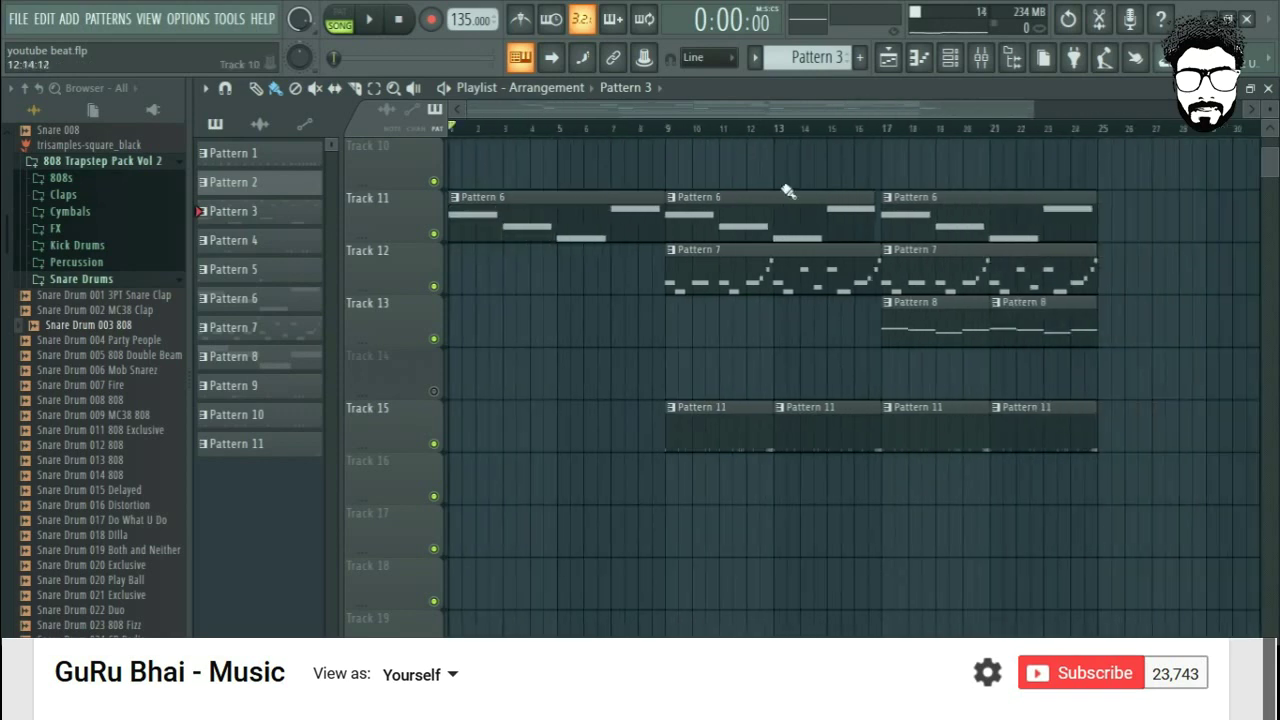
pyautogui.scroll(5, 845, 410)
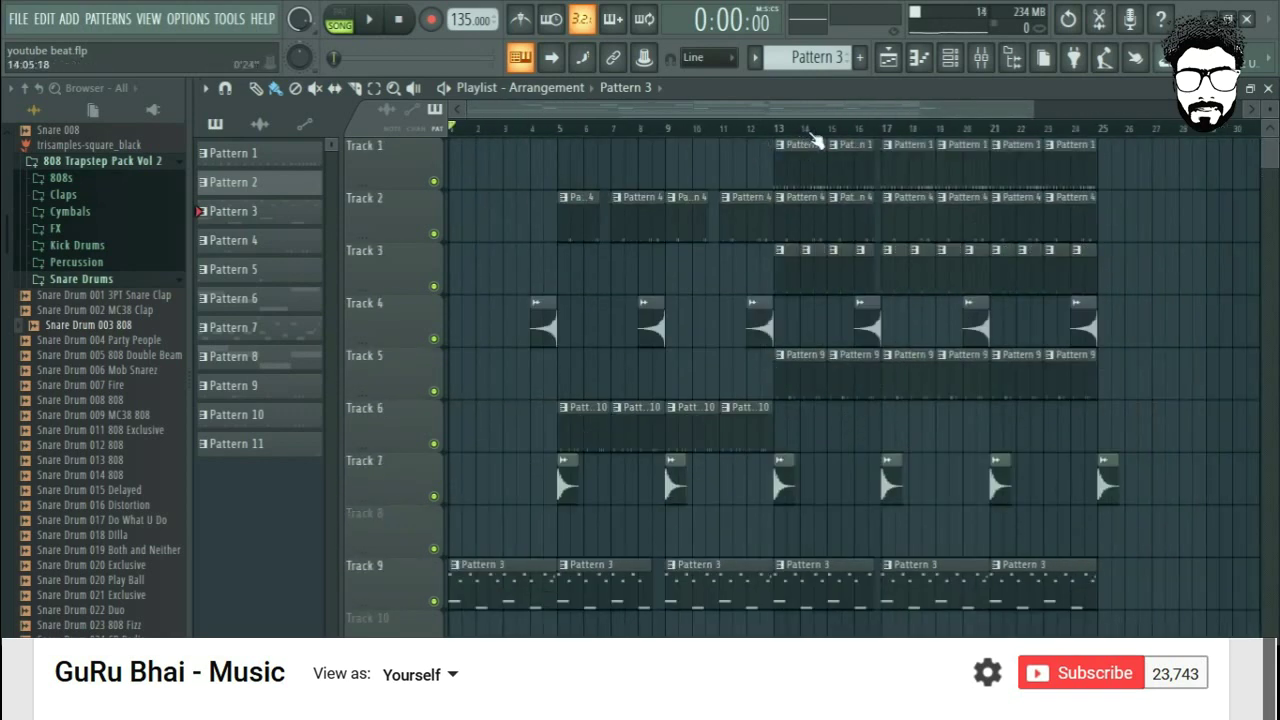
pyautogui.scroll(2, 815, 140)
pyautogui.scroll(-2, 988, 432)
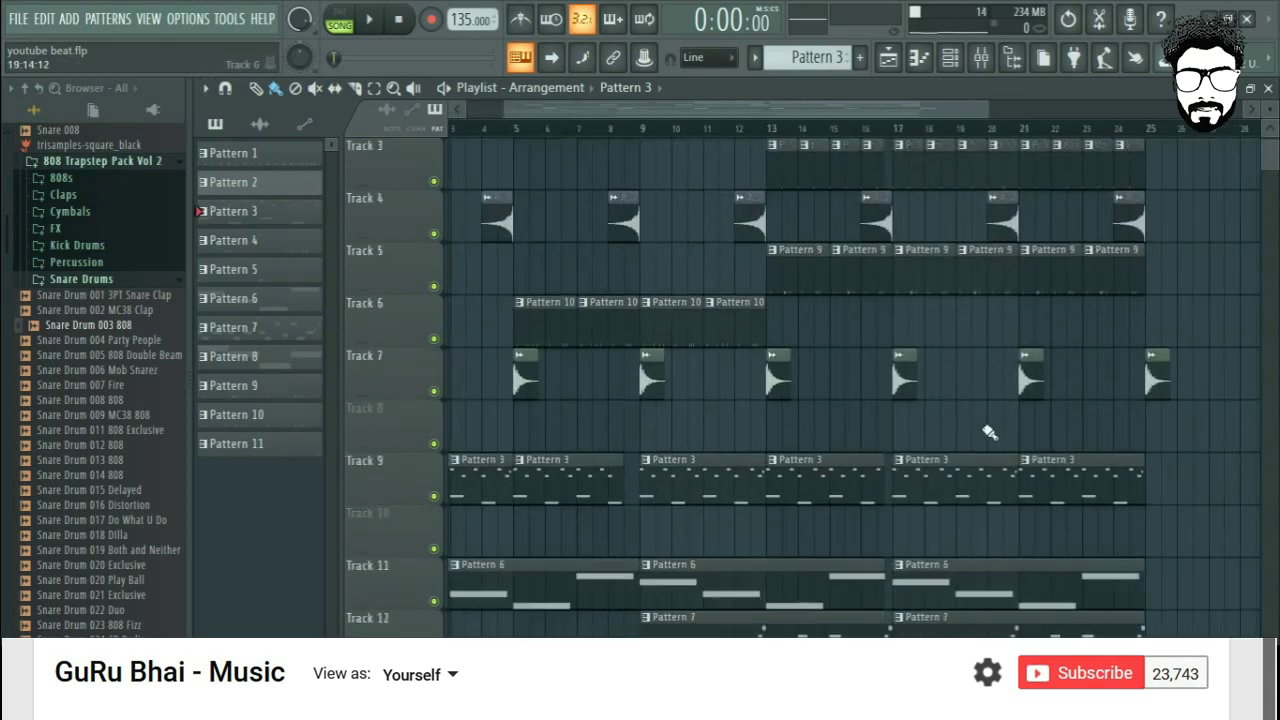
pyautogui.scroll(-3, 990, 432)
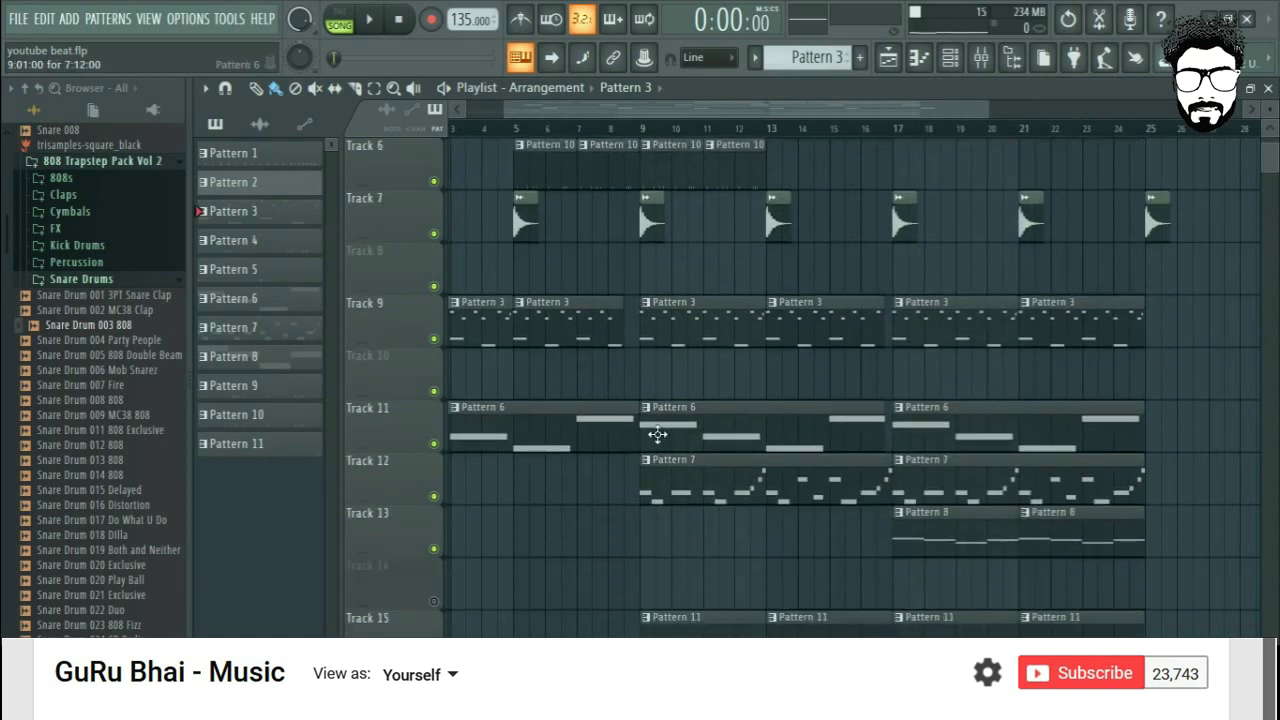
pyautogui.scroll(-2, 911, 423)
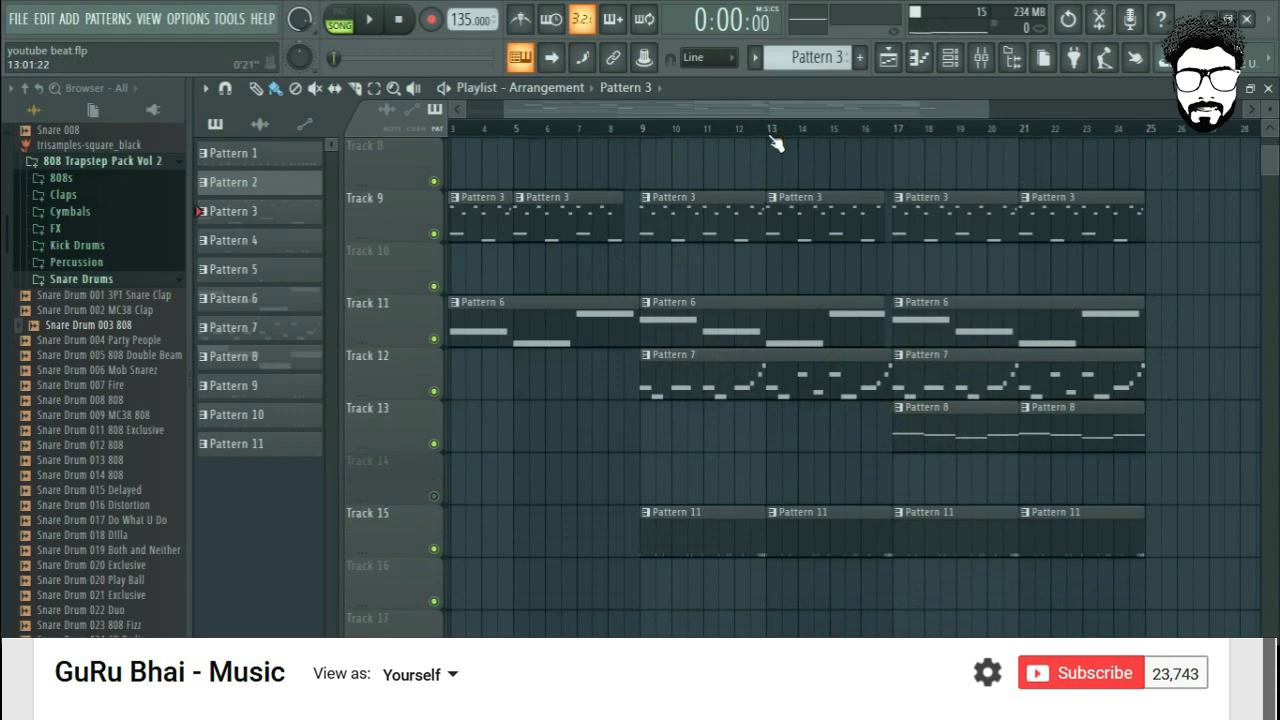
pyautogui.scroll(-3, 776, 143)
pyautogui.scroll(6, 609, 360)
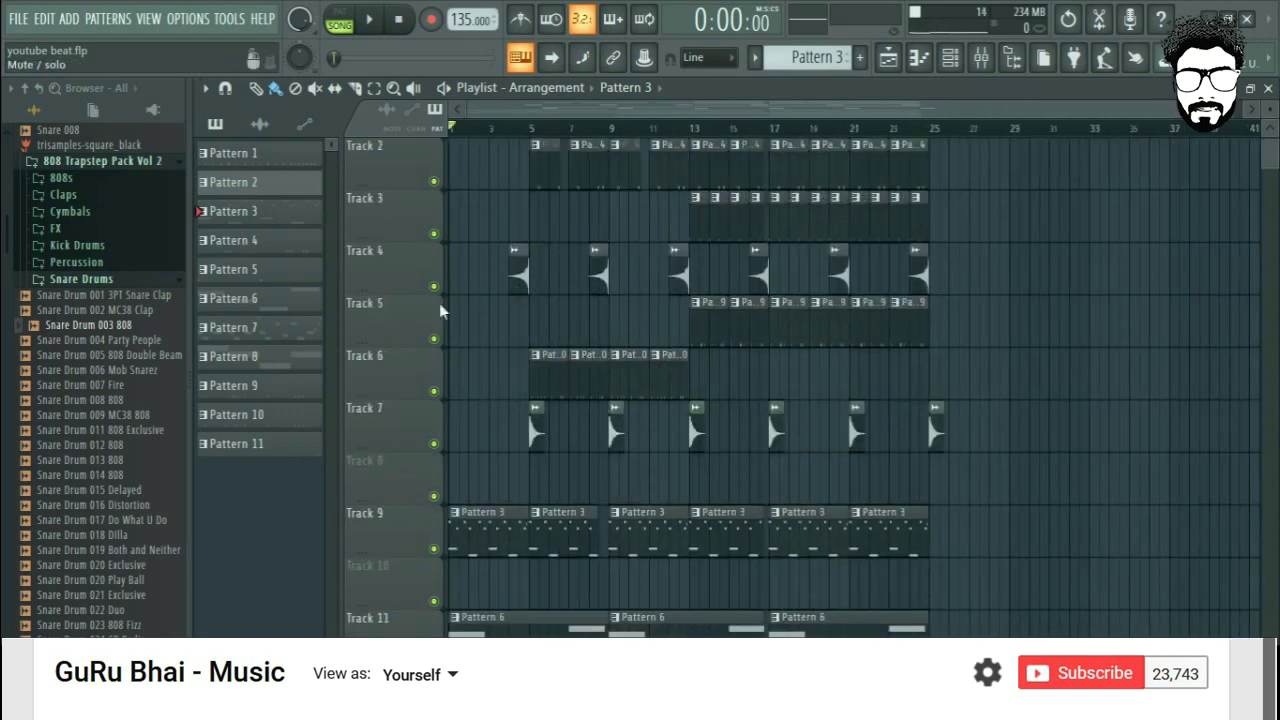
pyautogui.scroll(1, 505, 207)
pyautogui.scroll(4, 462, 136)
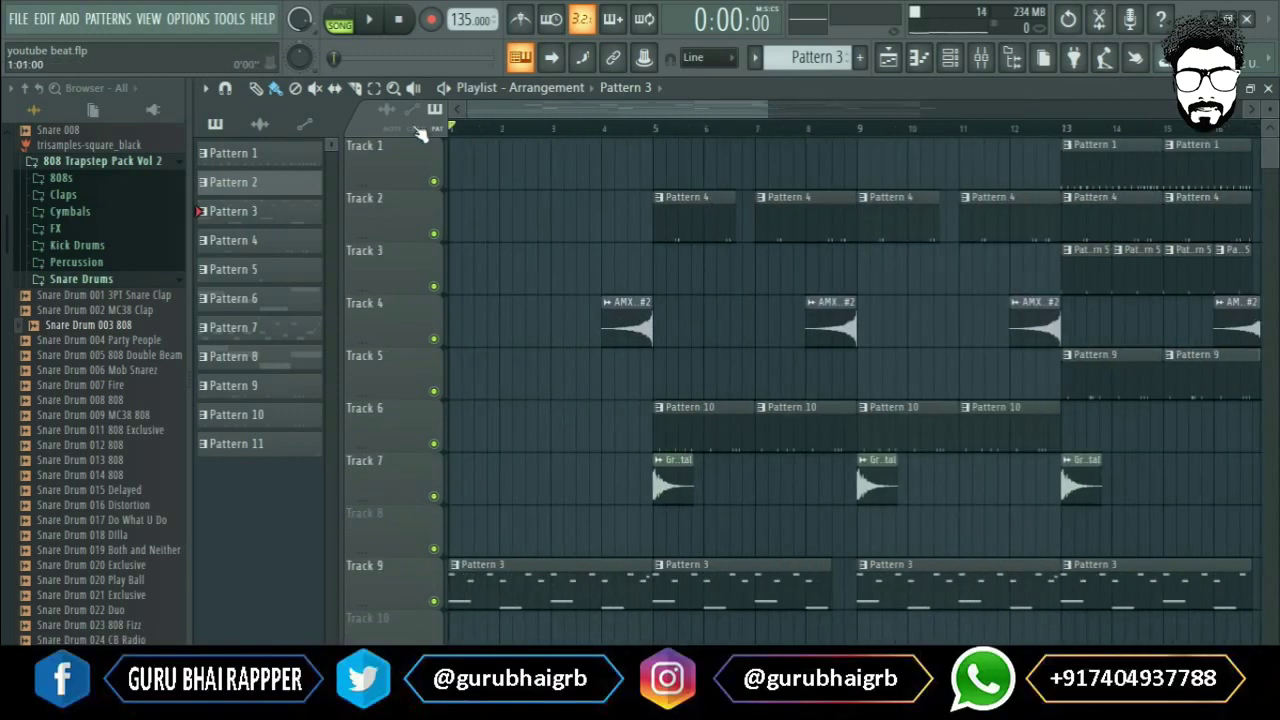
# Inspect the Dream bell notes of Pattern 3 in the piano roll, audition them in pattern mode, and return to the playlist
pyautogui.doubleClick(503, 592)
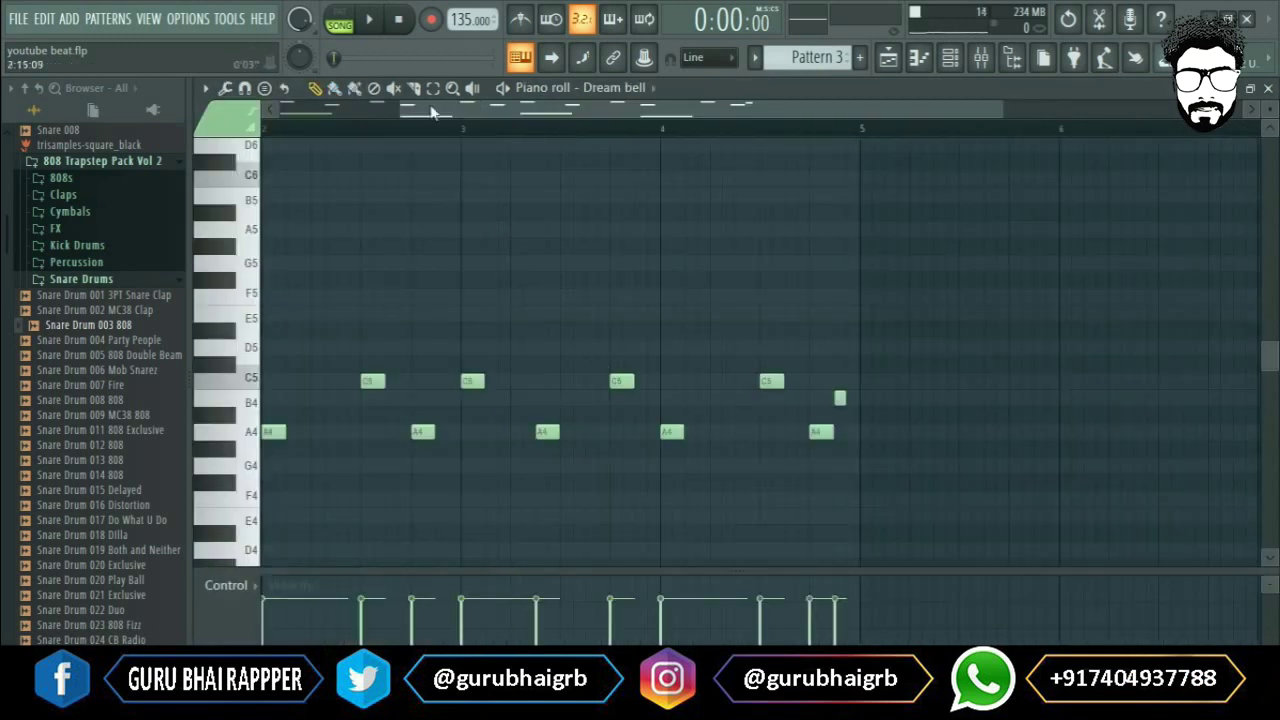
pyautogui.click(340, 14)
pyautogui.click(370, 22)
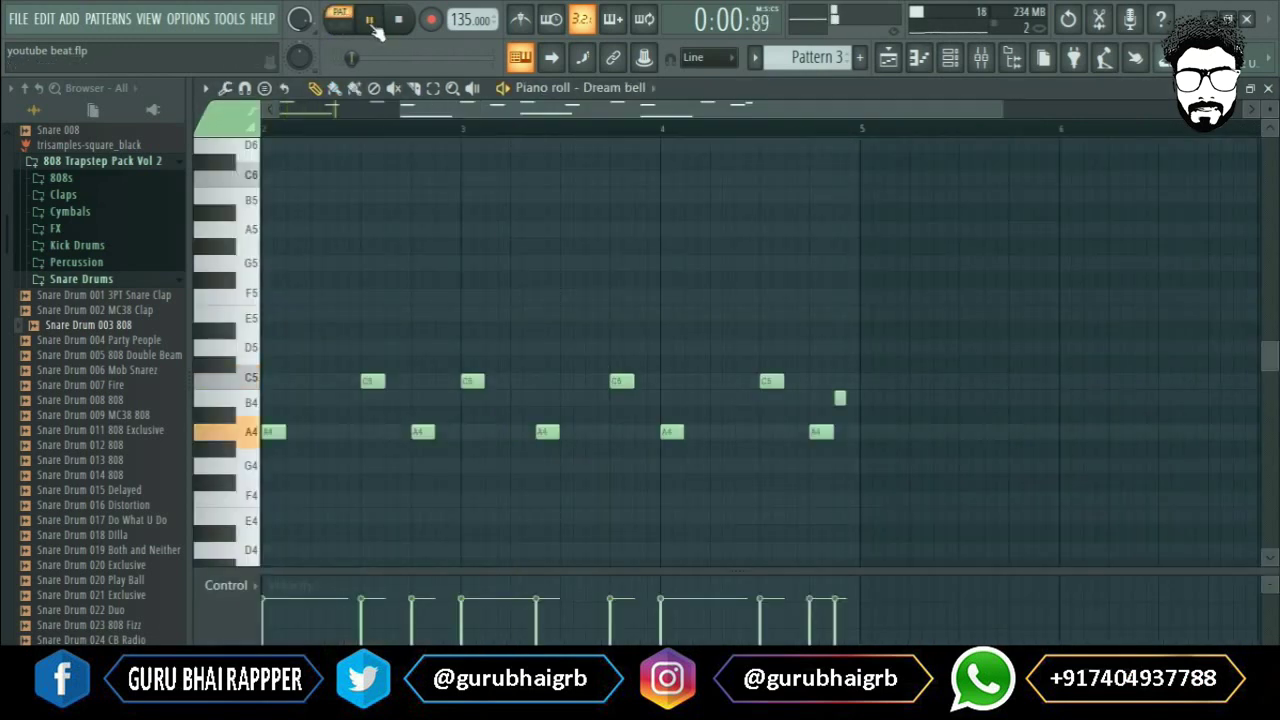
pyautogui.scroll(-2, 445, 132)
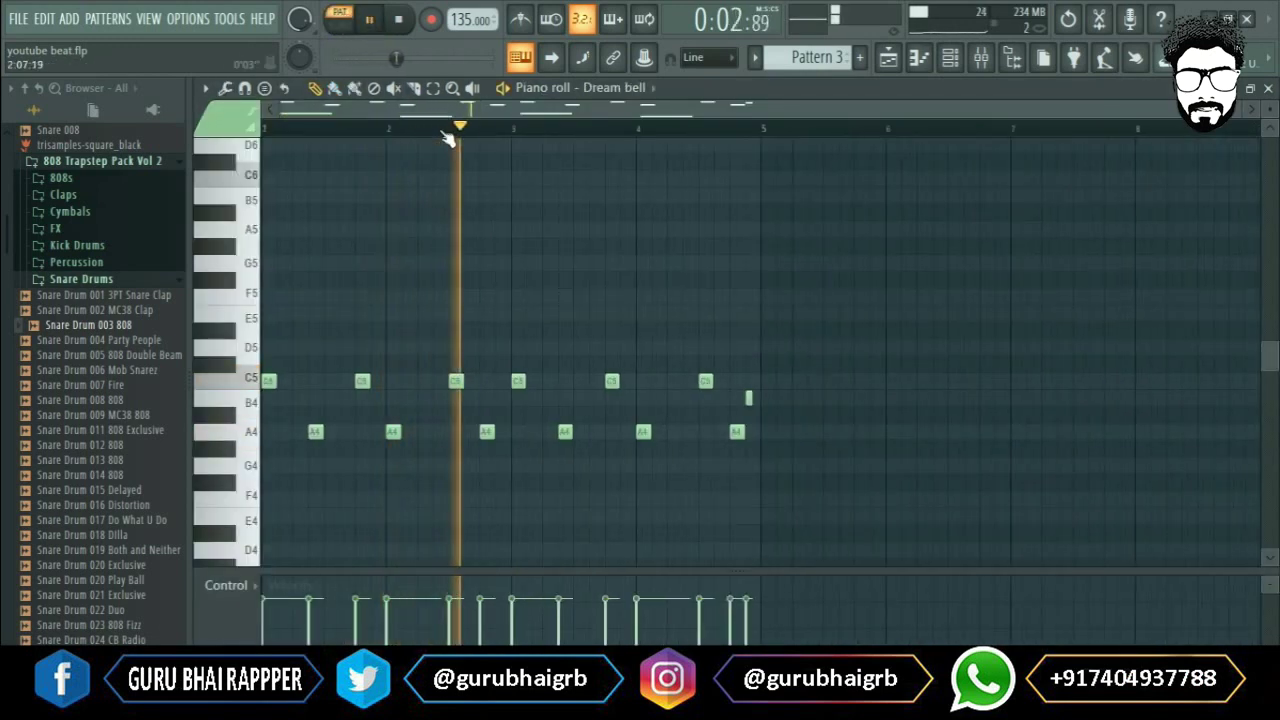
pyautogui.press('space')
pyautogui.scroll(-4, 877, 309)
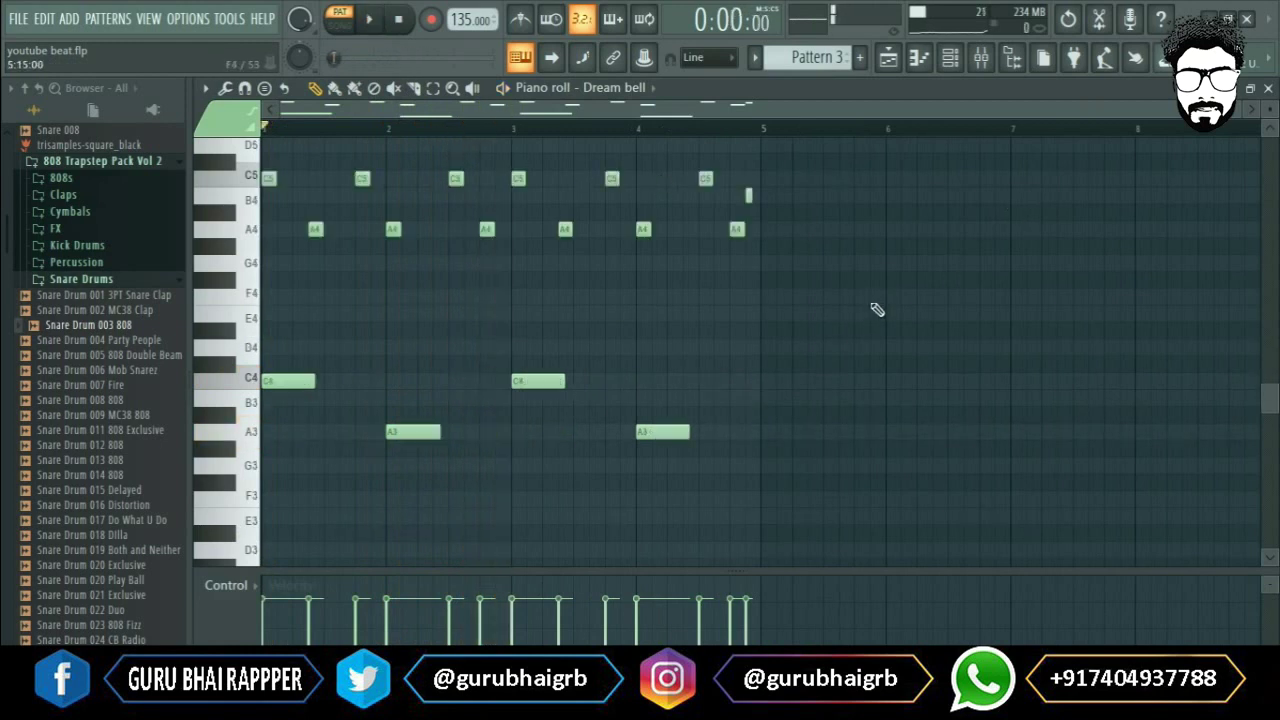
pyautogui.scroll(2, 877, 309)
pyautogui.click(1268, 88)
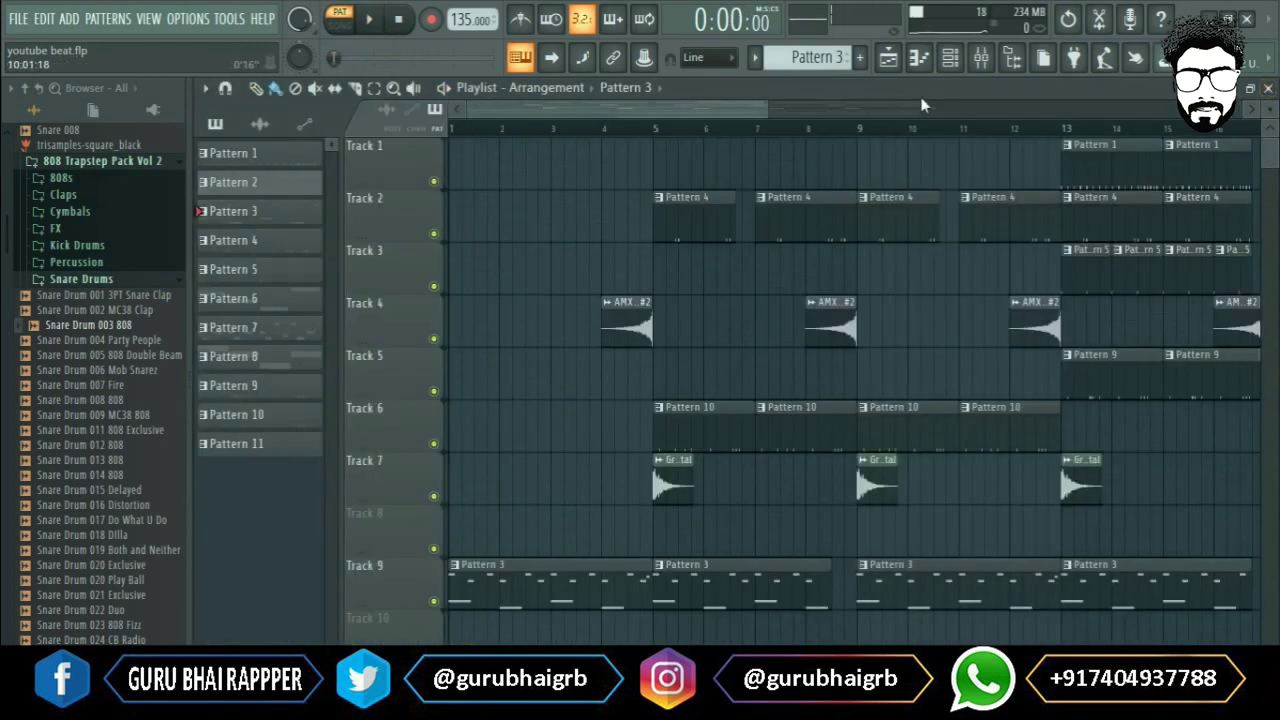
# Open the Dream bell channel's synth settings from the channel rack and reposition its window over the steps
pyautogui.click(950, 57)
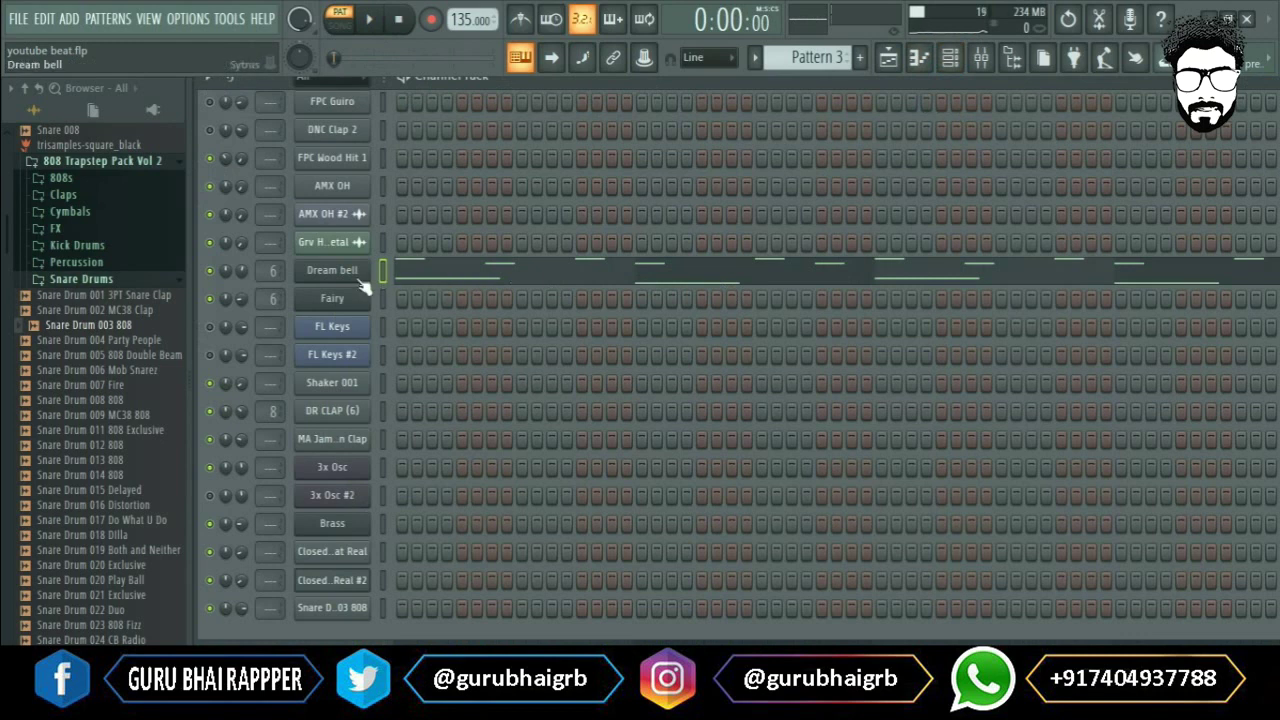
pyautogui.click(362, 280)
pyautogui.moveTo(574, 135); pyautogui.dragTo(686, 155)
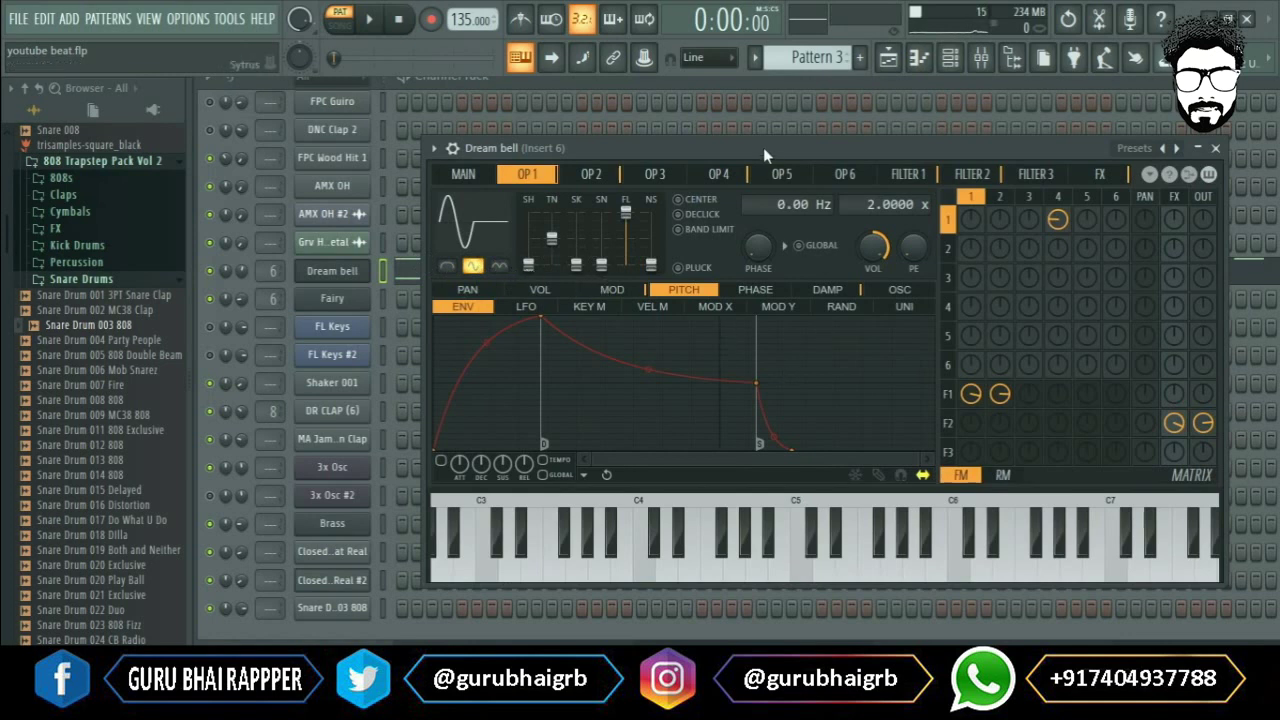
pyautogui.moveTo(763, 147); pyautogui.dragTo(769, 171)
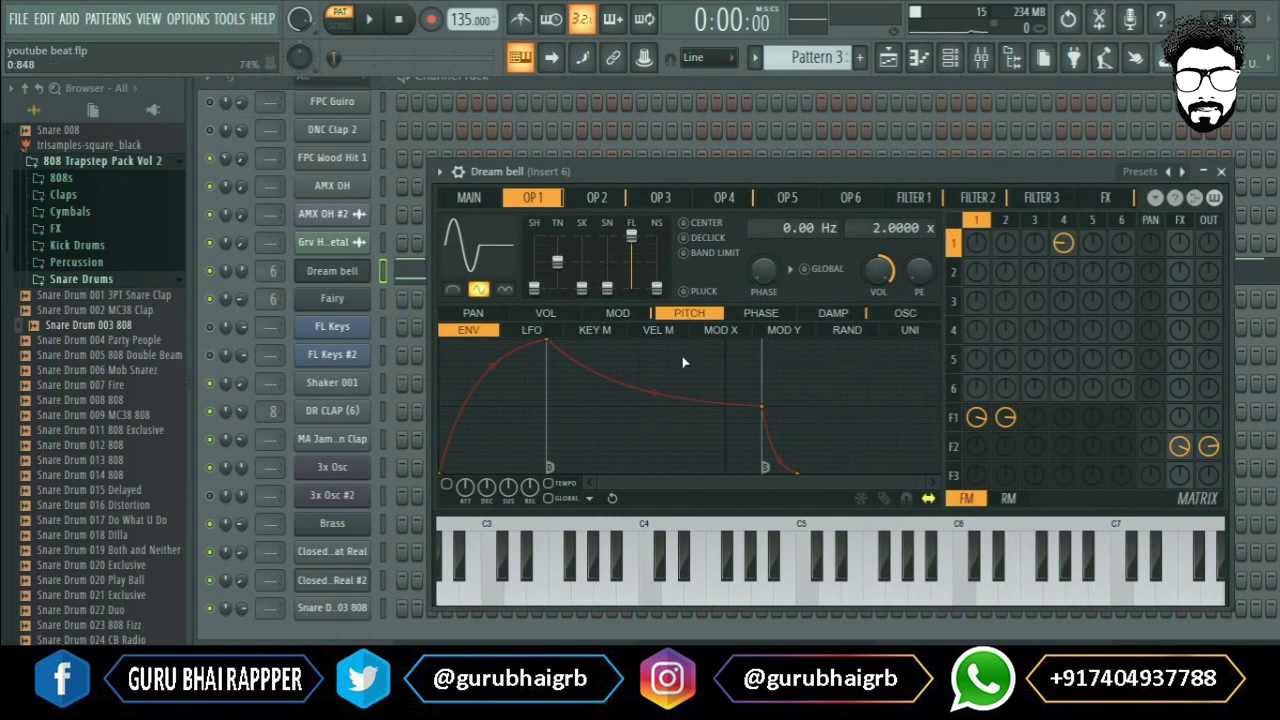
# Set operator 1's tension to 58% on the Dream bell synth while auditioning Pattern 3
pyautogui.press('space')
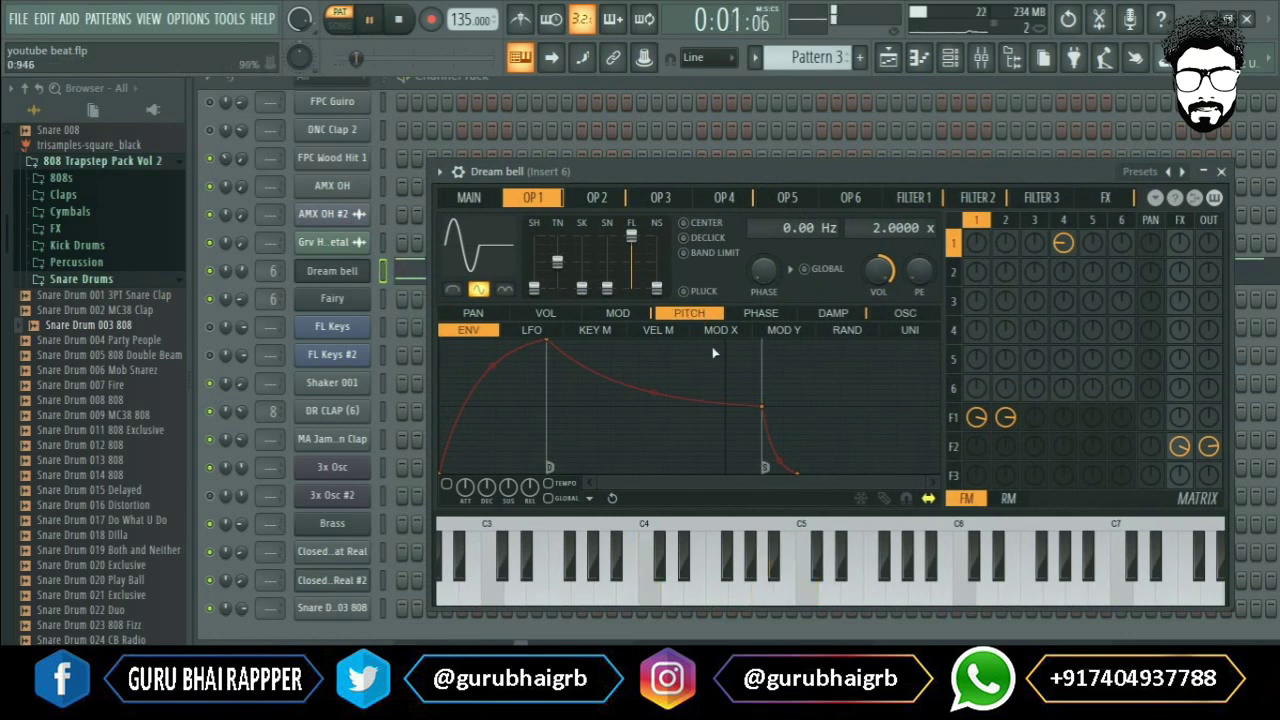
pyautogui.moveTo(566, 274); pyautogui.dragTo(566, 260)
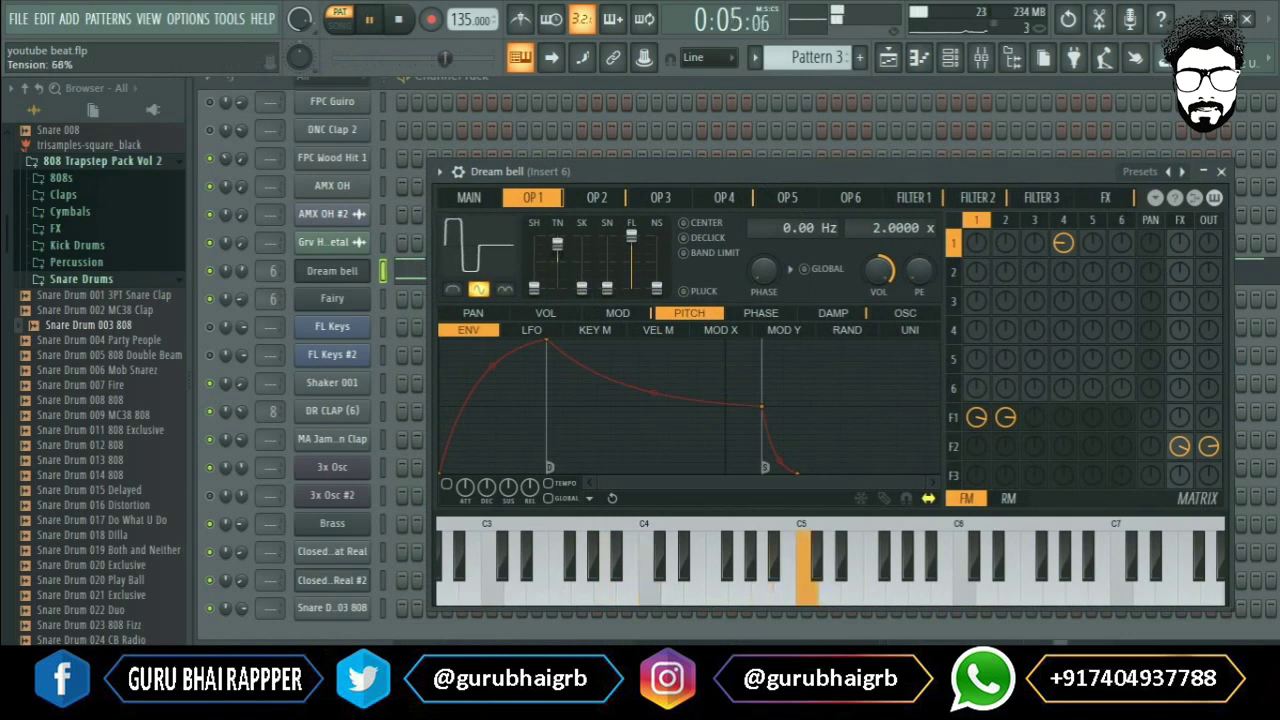
pyautogui.moveTo(557, 247)
pyautogui.mouseDown()
pyautogui.moveTo(557, 234)
pyautogui.moveTo(566, 254)
pyautogui.mouseUp()
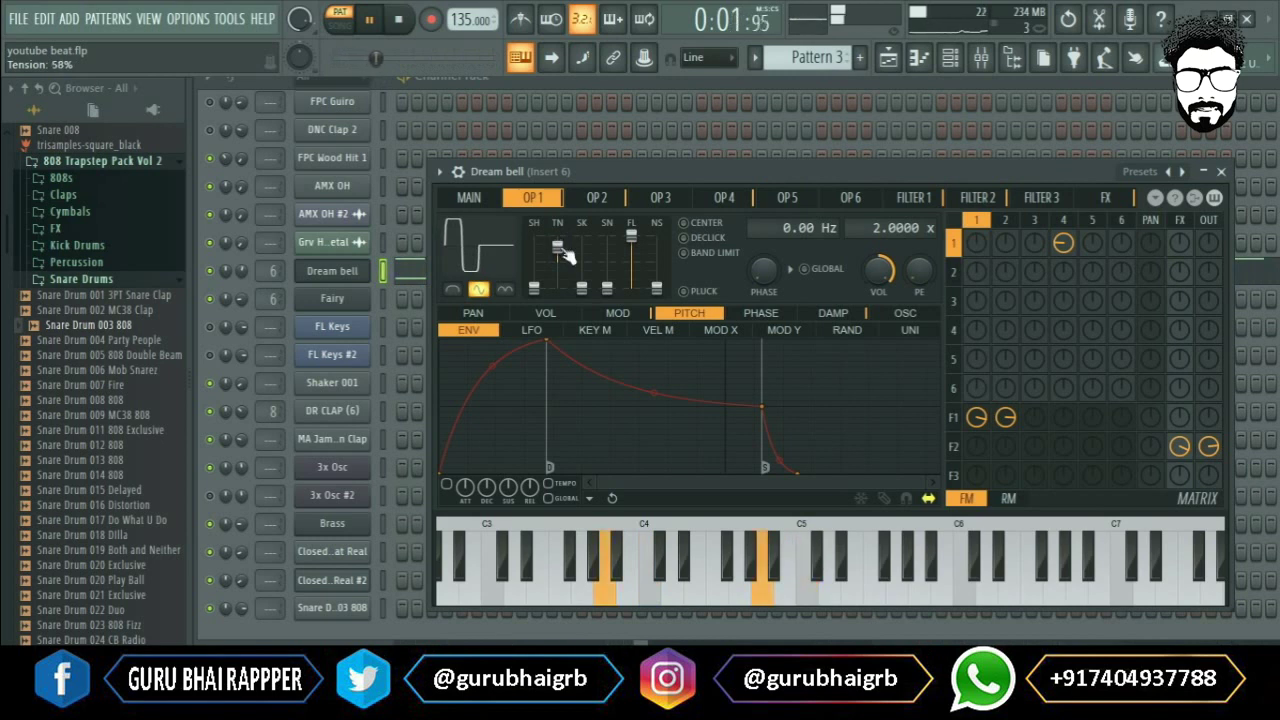
pyautogui.press('space')
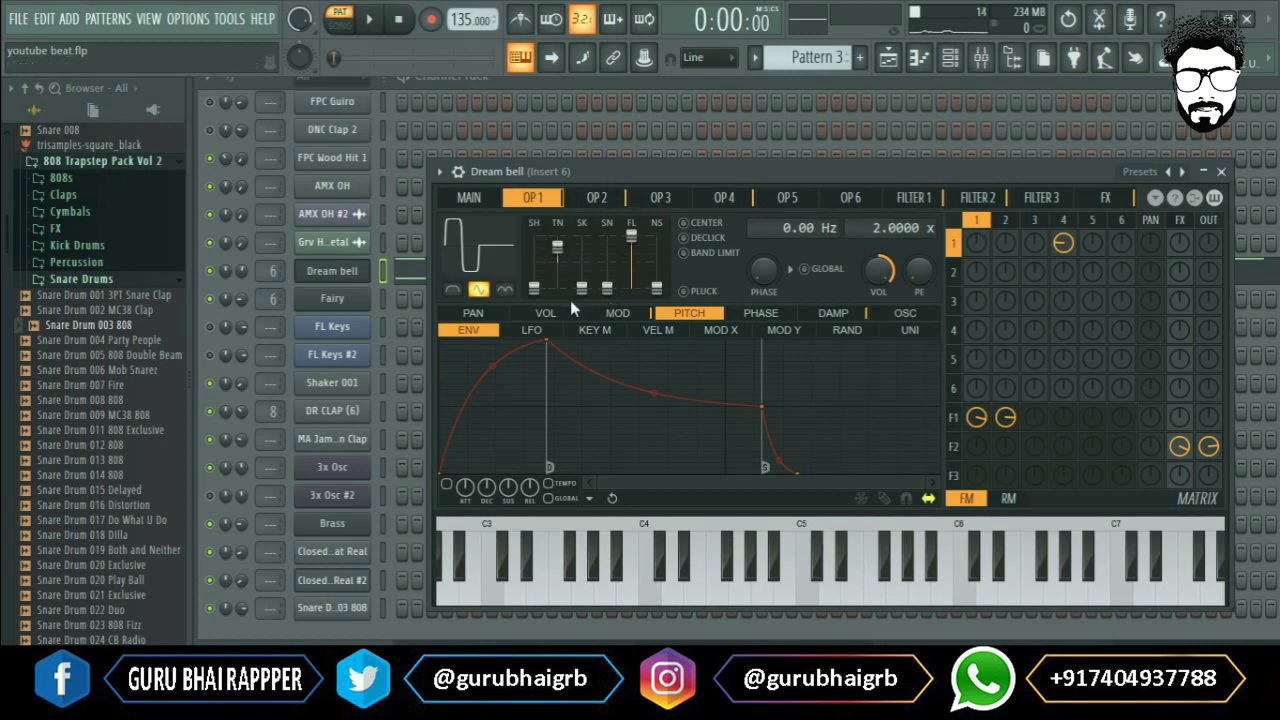
# Raise operator 1's SK slider and slightly lower its FL slider while auditioning the pattern
pyautogui.press('space')
pyautogui.moveTo(581, 289); pyautogui.dragTo(607, 289)
pyautogui.moveTo(631, 235)
pyautogui.mouseDown()
pyautogui.moveTo(631, 289)
pyautogui.moveTo(631, 234)
pyautogui.mouseUp()
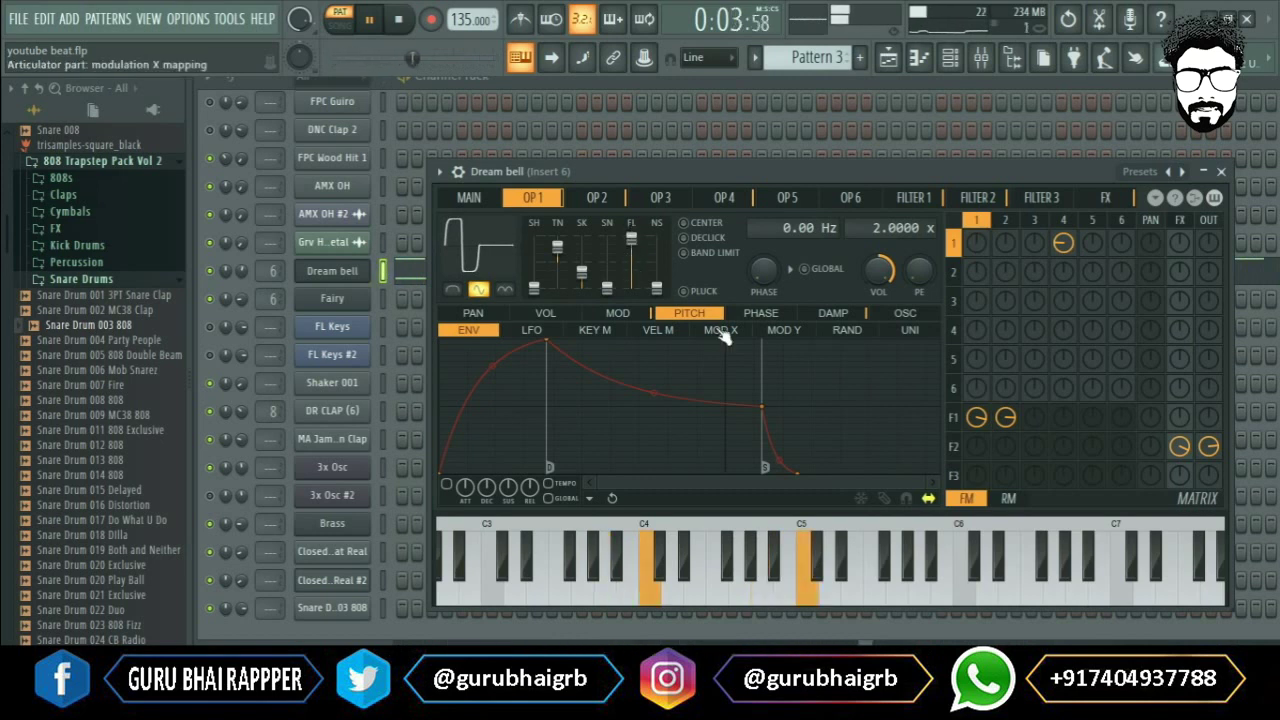
pyautogui.press('space')
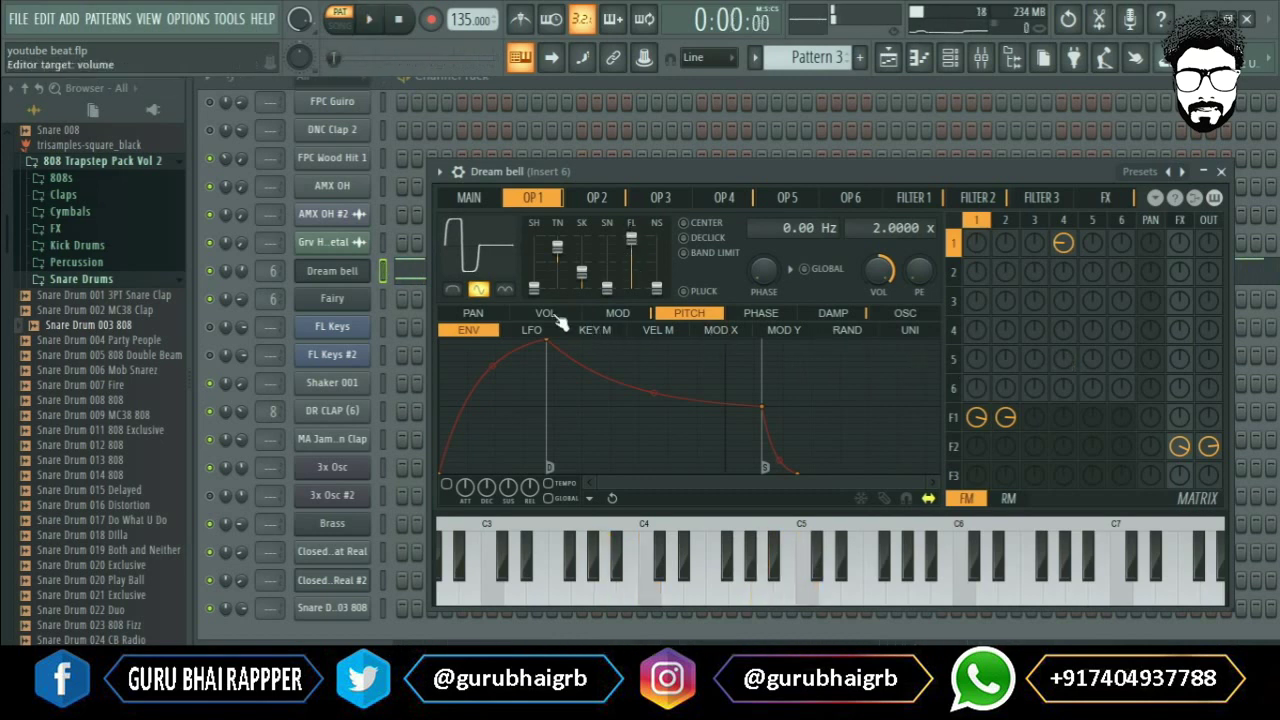
# Raise operator 1's shape to about the middle of its range while auditioning the pattern
pyautogui.press('space')
pyautogui.moveTo(534, 273); pyautogui.dragTo(513, 302)
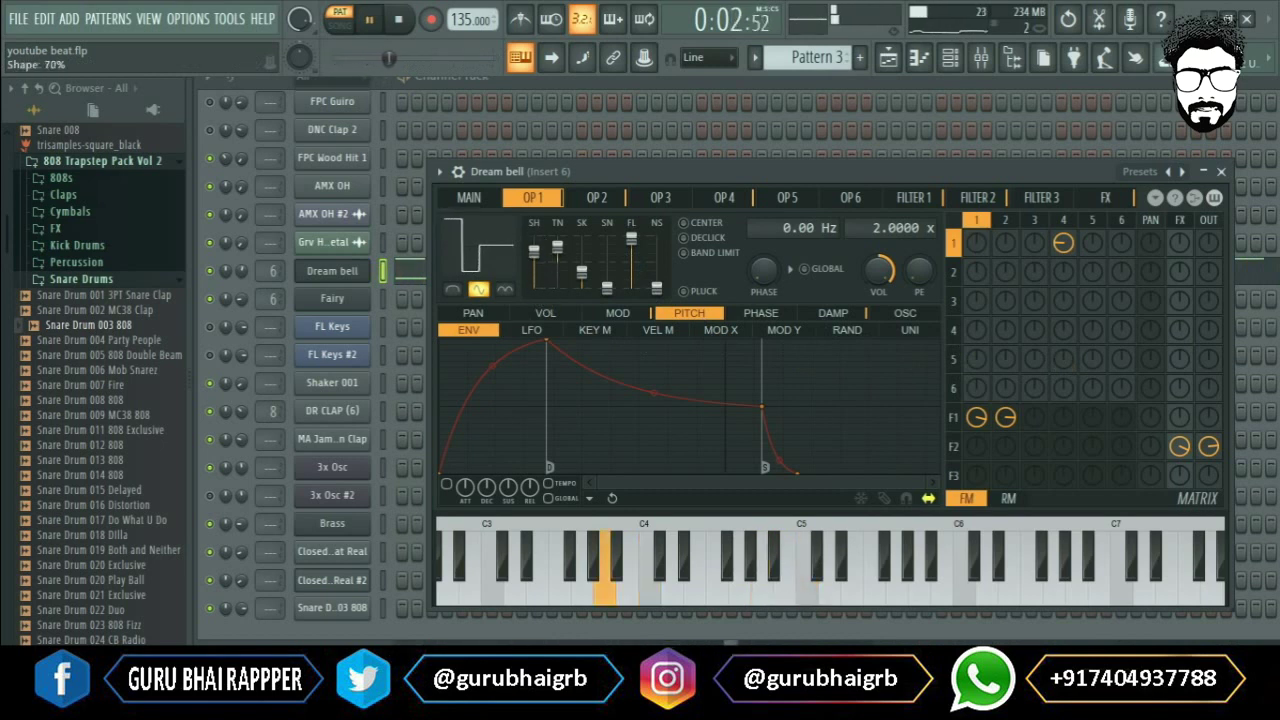
pyautogui.press('space')
# Try the Absolute waveform option on operator 1 while playing the pattern
pyautogui.click(509, 296)
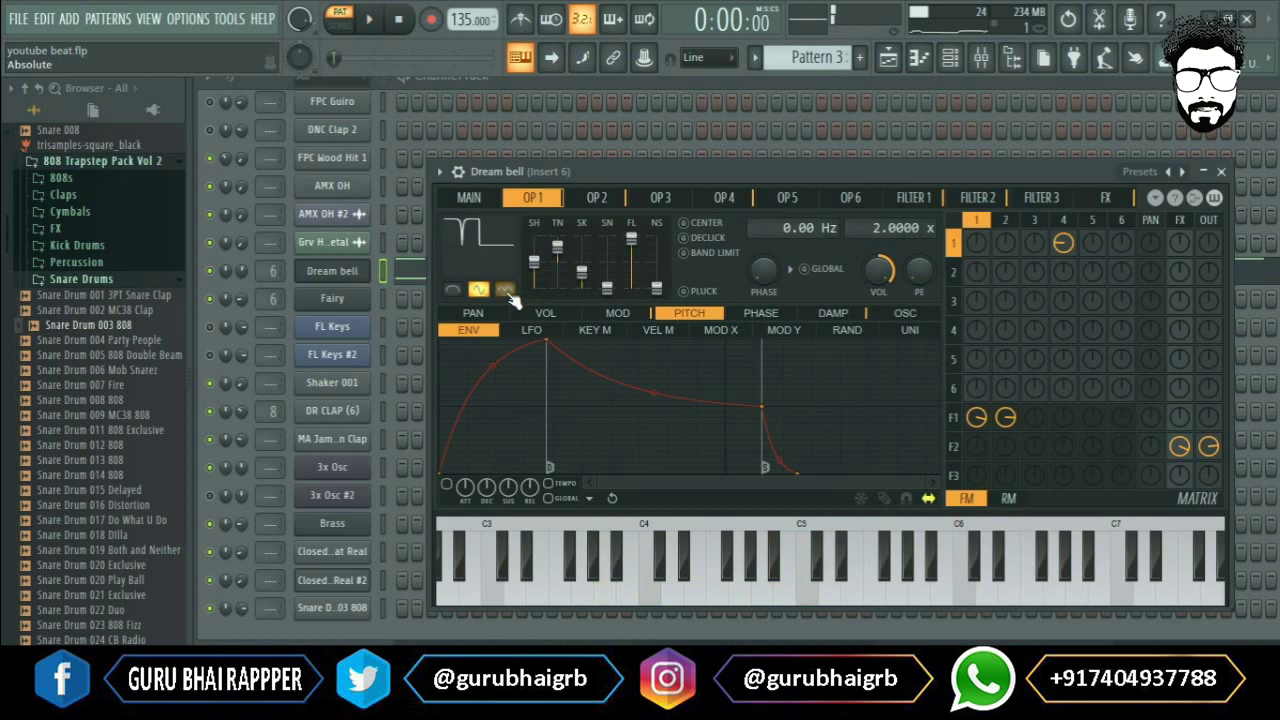
pyautogui.press('space')
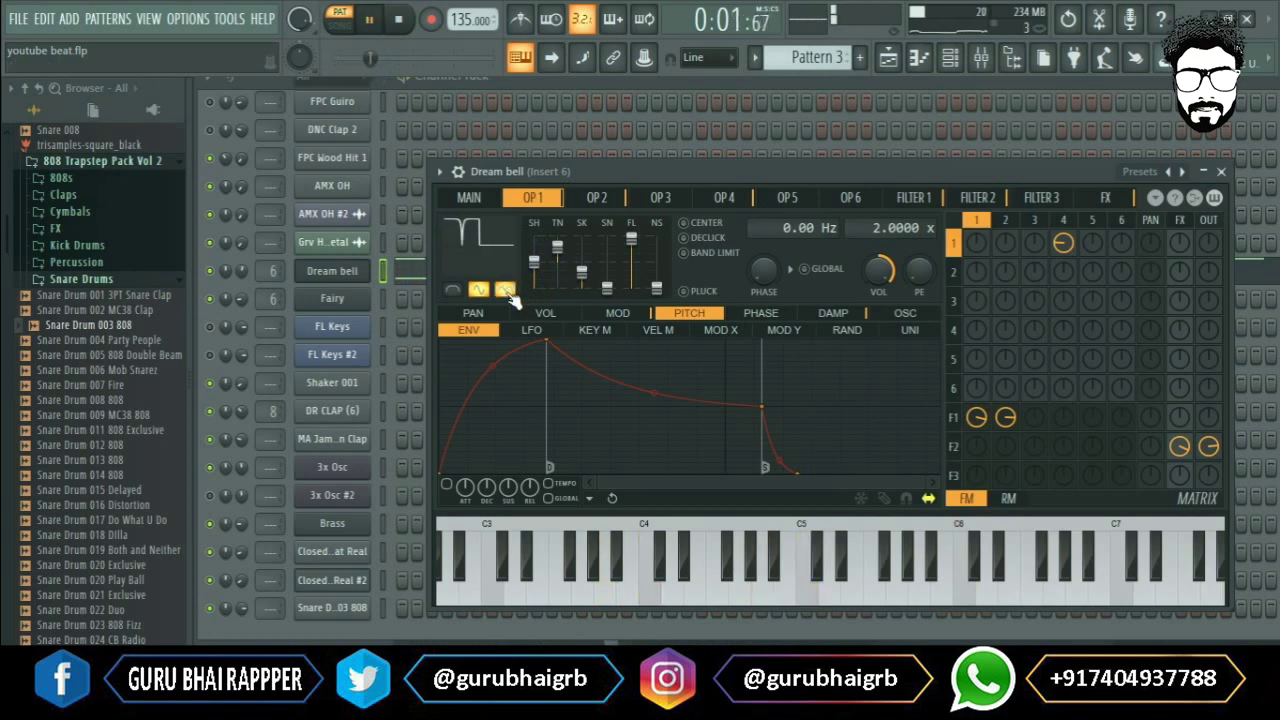
pyautogui.click(508, 294)
pyautogui.press('space')
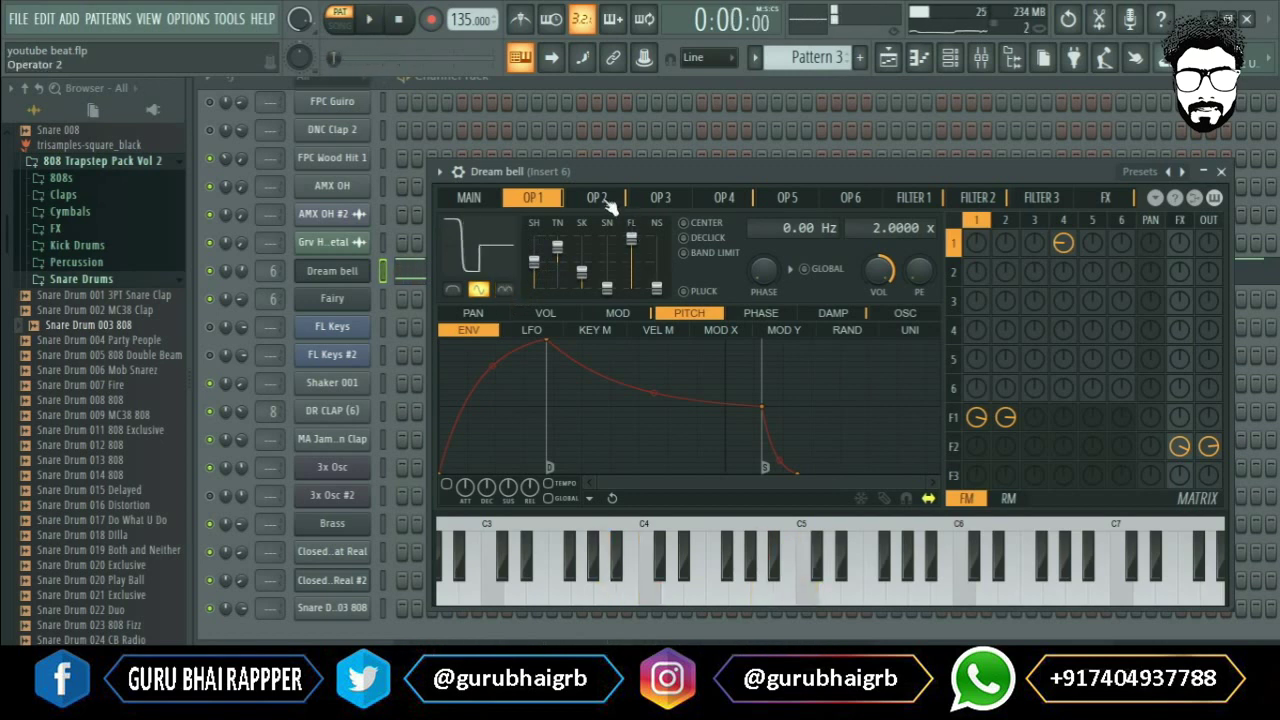
# Try a higher shape amount on operator 2 of the Dream bell synth while playing the pattern
pyautogui.click(598, 199)
pyautogui.press('space')
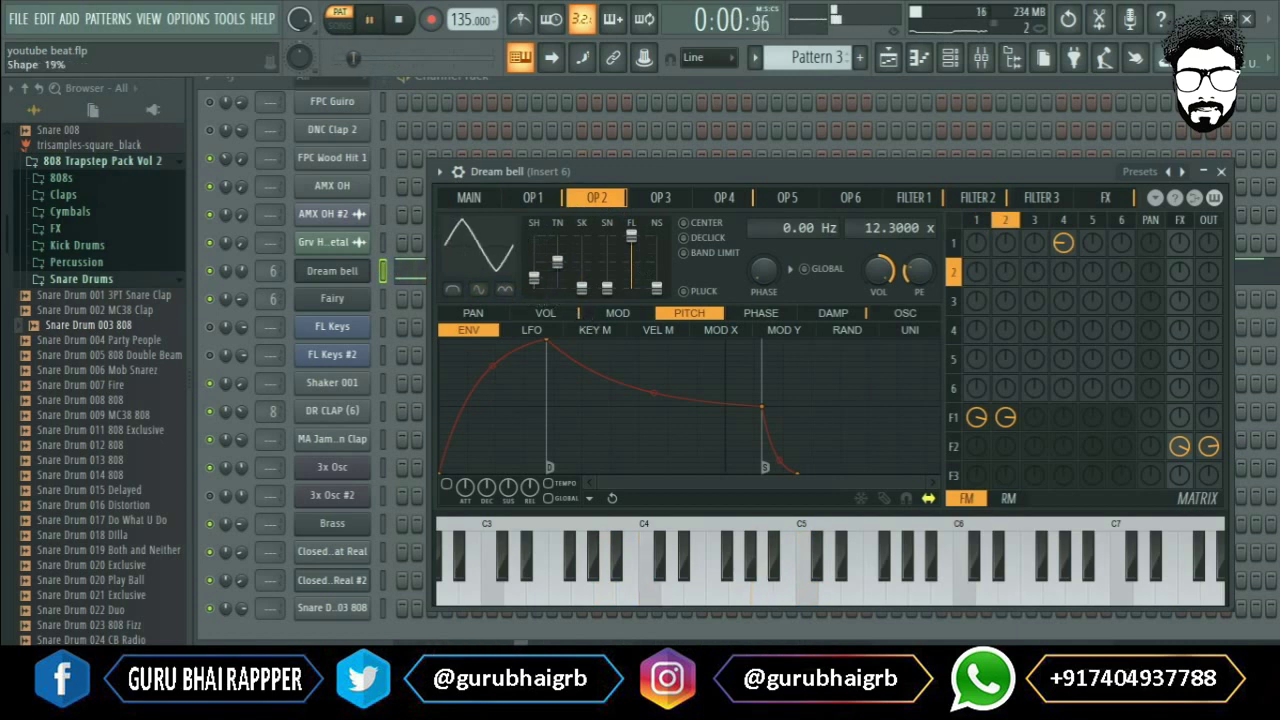
pyautogui.moveTo(534, 289); pyautogui.dragTo(557, 259)
pyautogui.press('space')
pyautogui.press('space')
pyautogui.press('space')
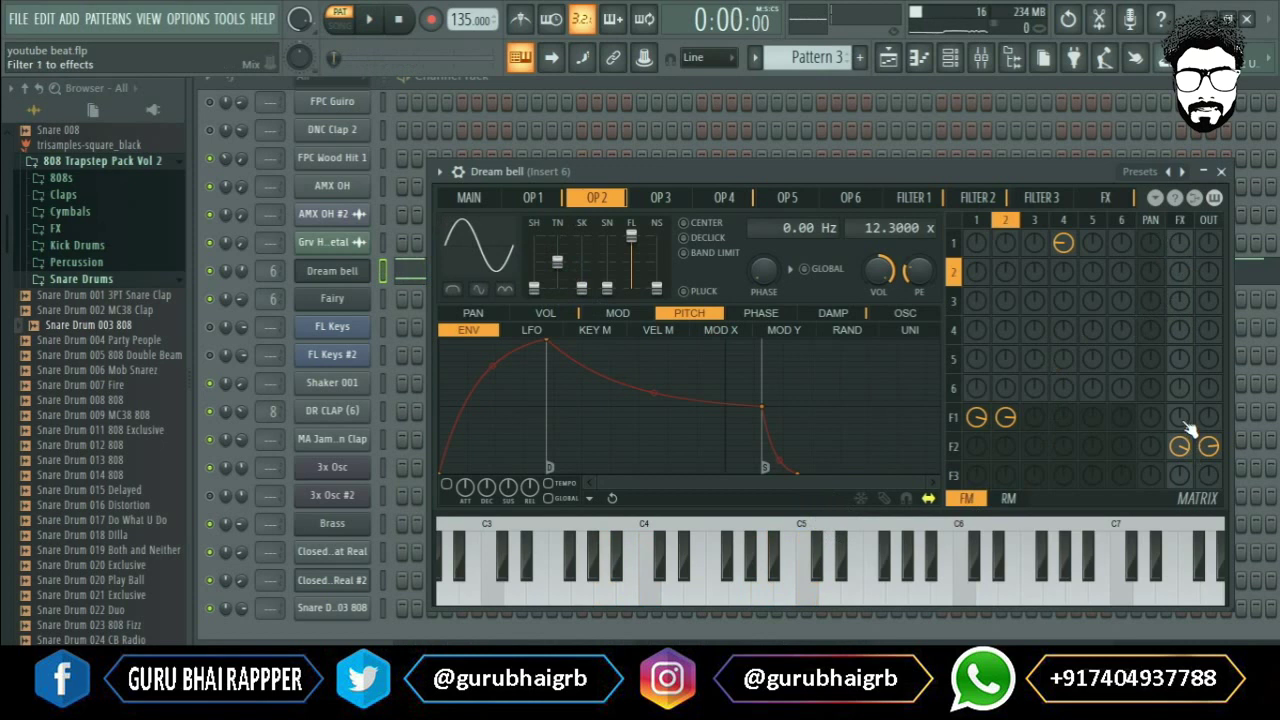
# Raise the Filter 1 to effects send in the modulation matrix during playback and close the Dream bell synth
pyautogui.press('space')
pyautogui.moveTo(1182, 420); pyautogui.dragTo(1182, 394)
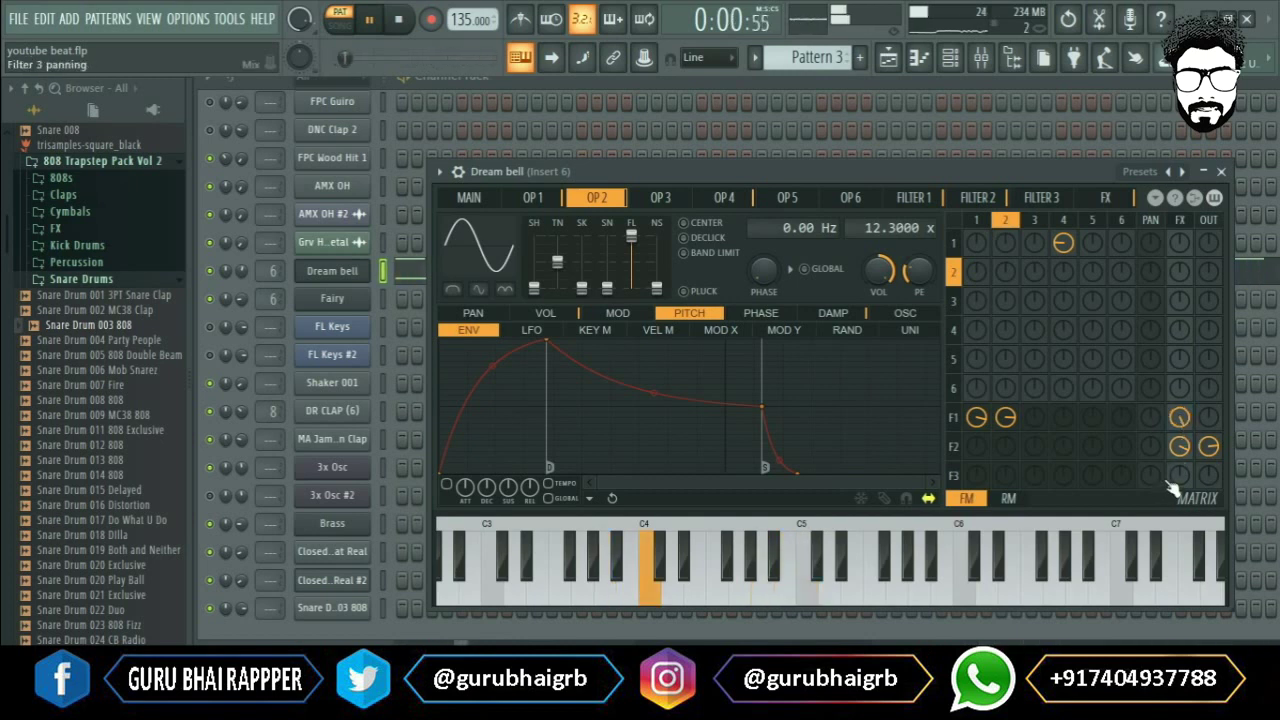
pyautogui.click(1222, 173)
pyautogui.press('space')
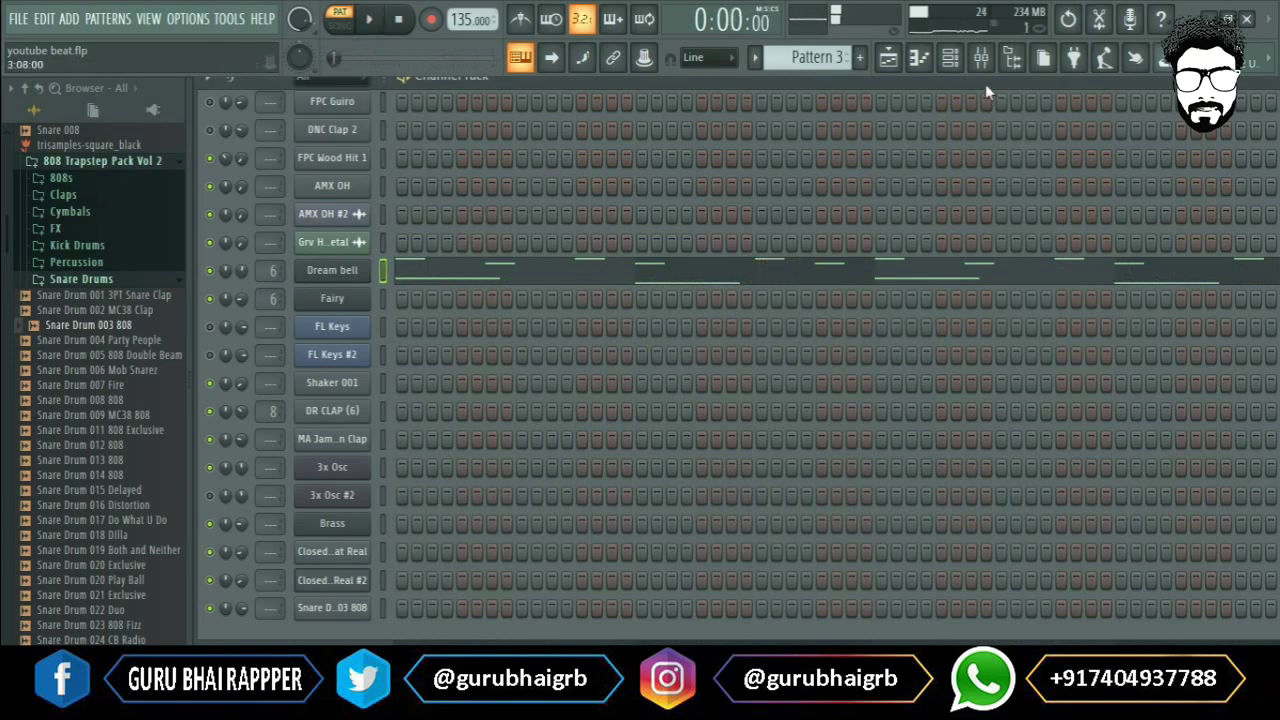
# Open Fruity parametric EQ 2 on mixer Insert 6 and play the pattern through its equalizer curve
pyautogui.click(982, 59)
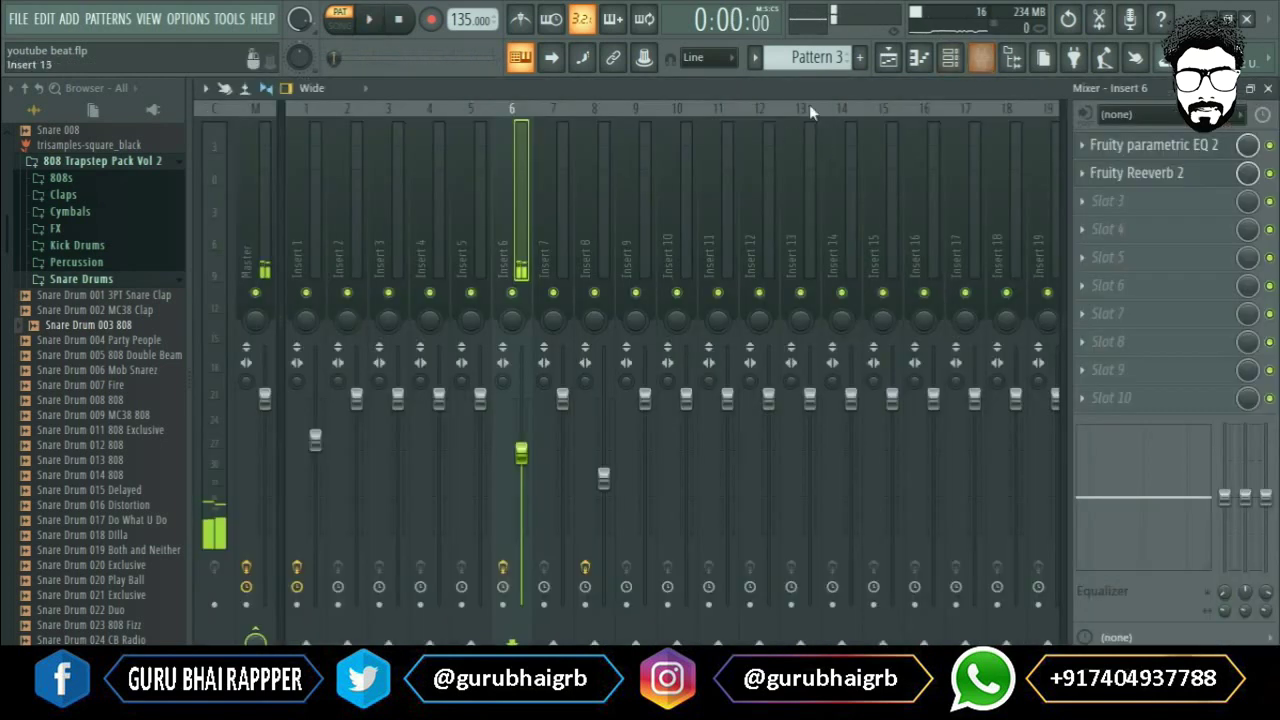
pyautogui.click(1179, 148)
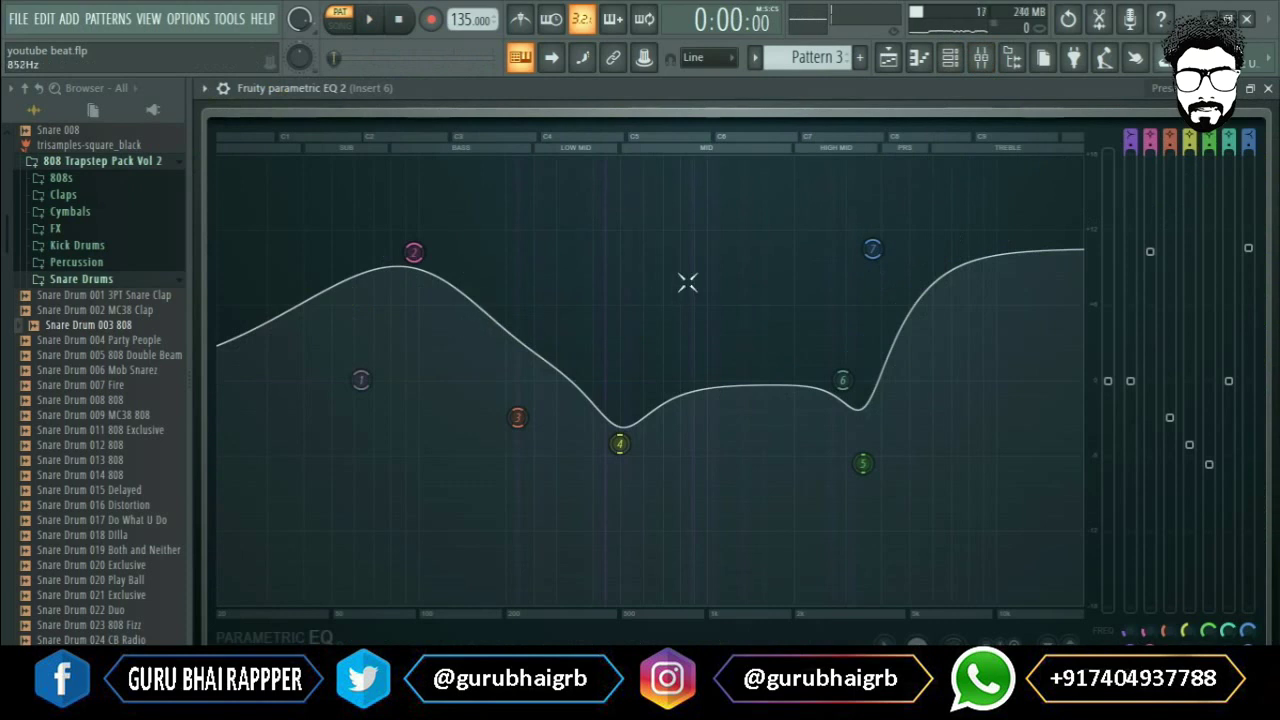
pyautogui.press('space')
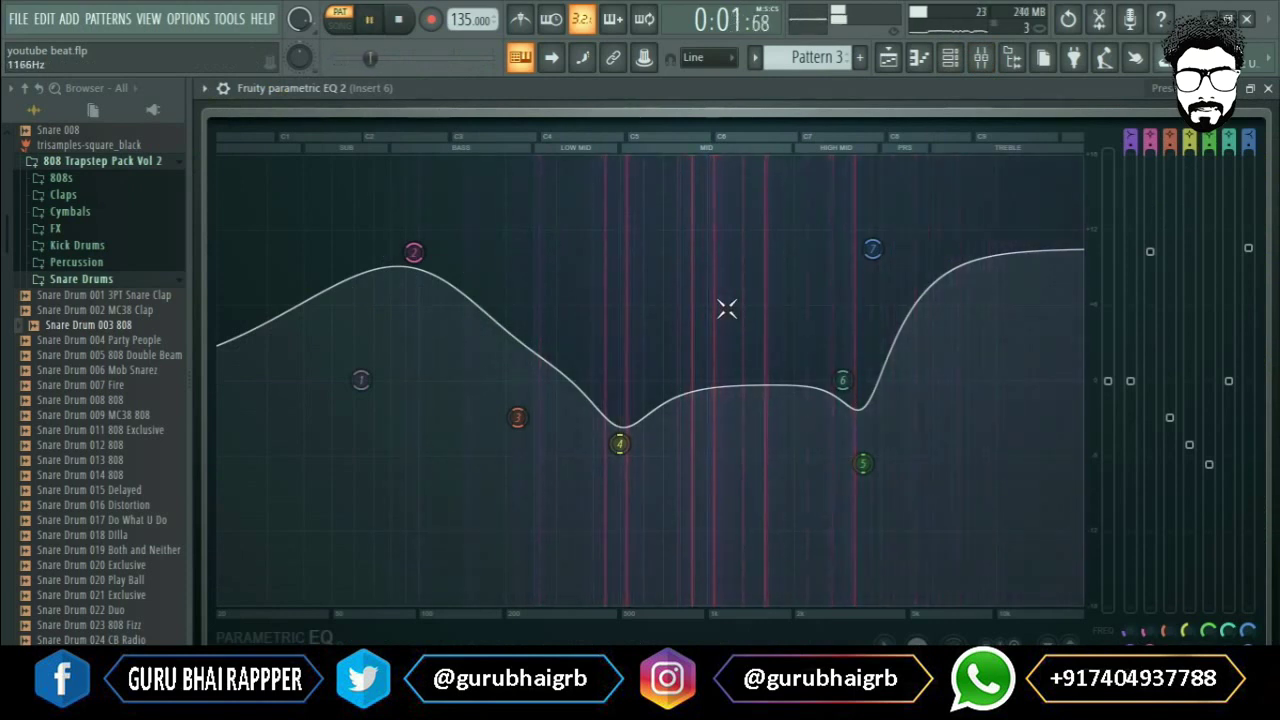
# Lower the equalizer's band 7 and shift it to a higher frequency, playing the pattern to hear the change
pyautogui.press('space')
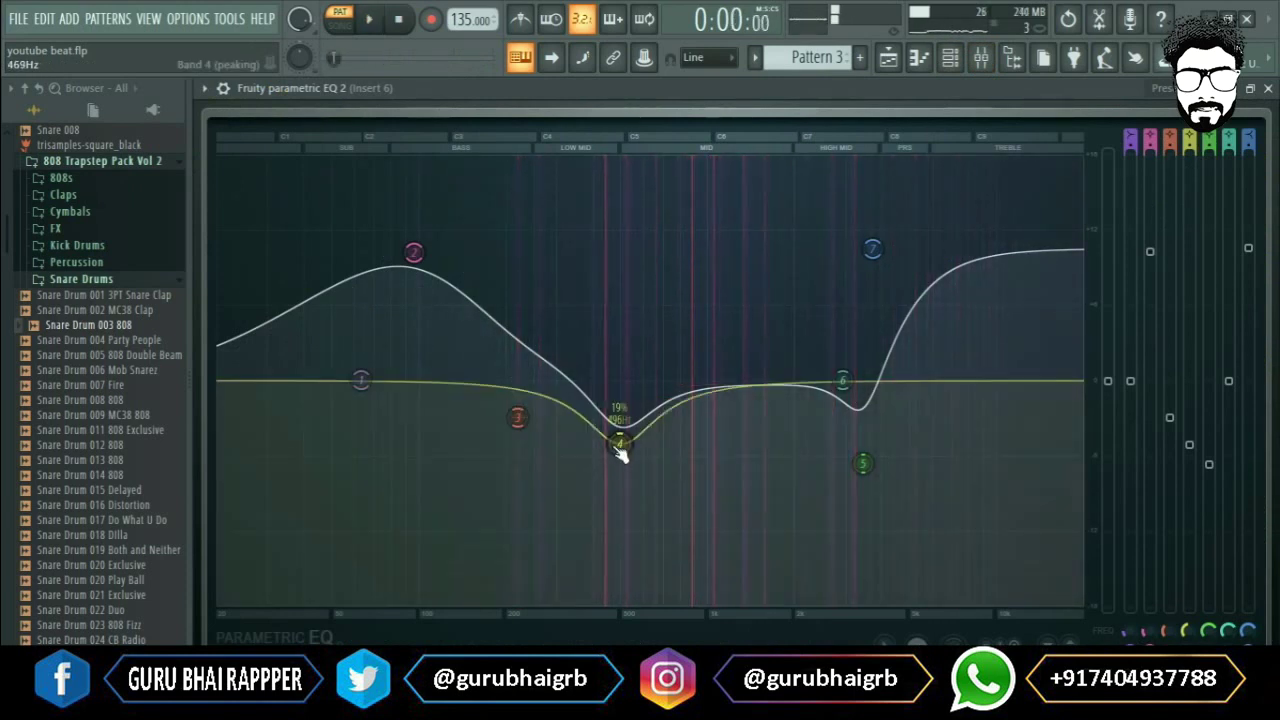
pyautogui.moveTo(872, 248); pyautogui.dragTo(936, 323)
pyautogui.press('space')
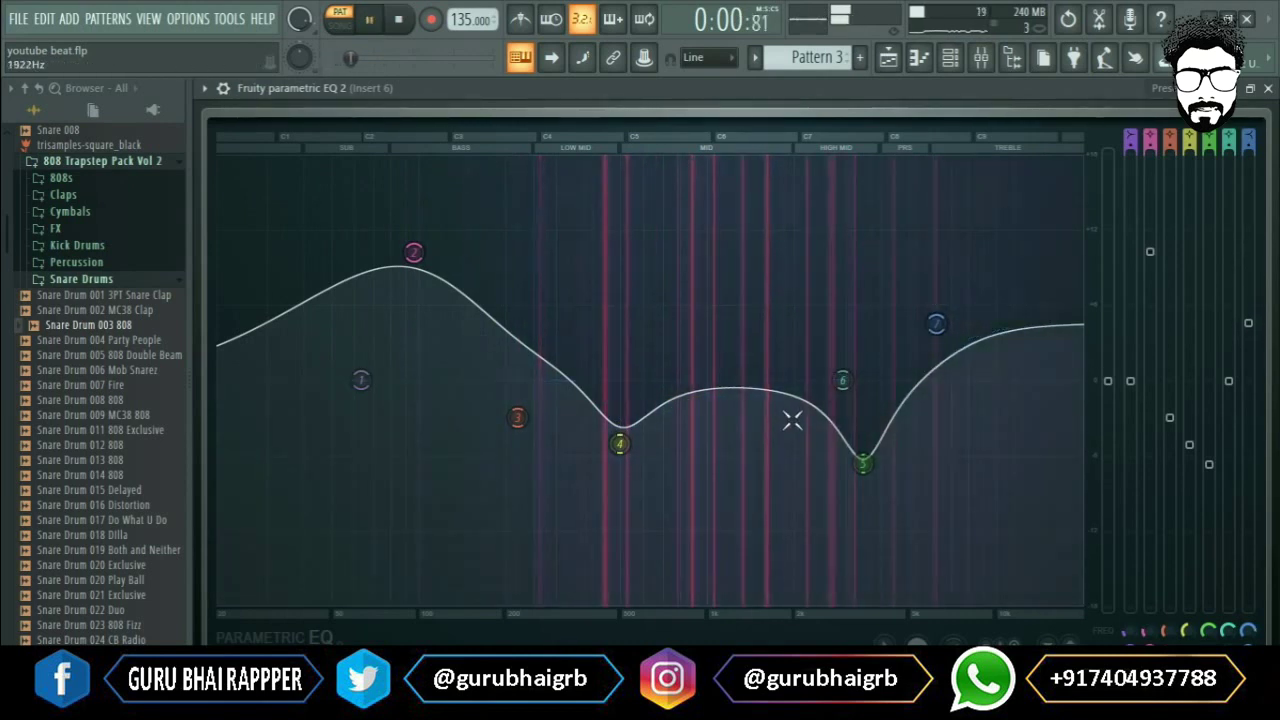
pyautogui.press('space')
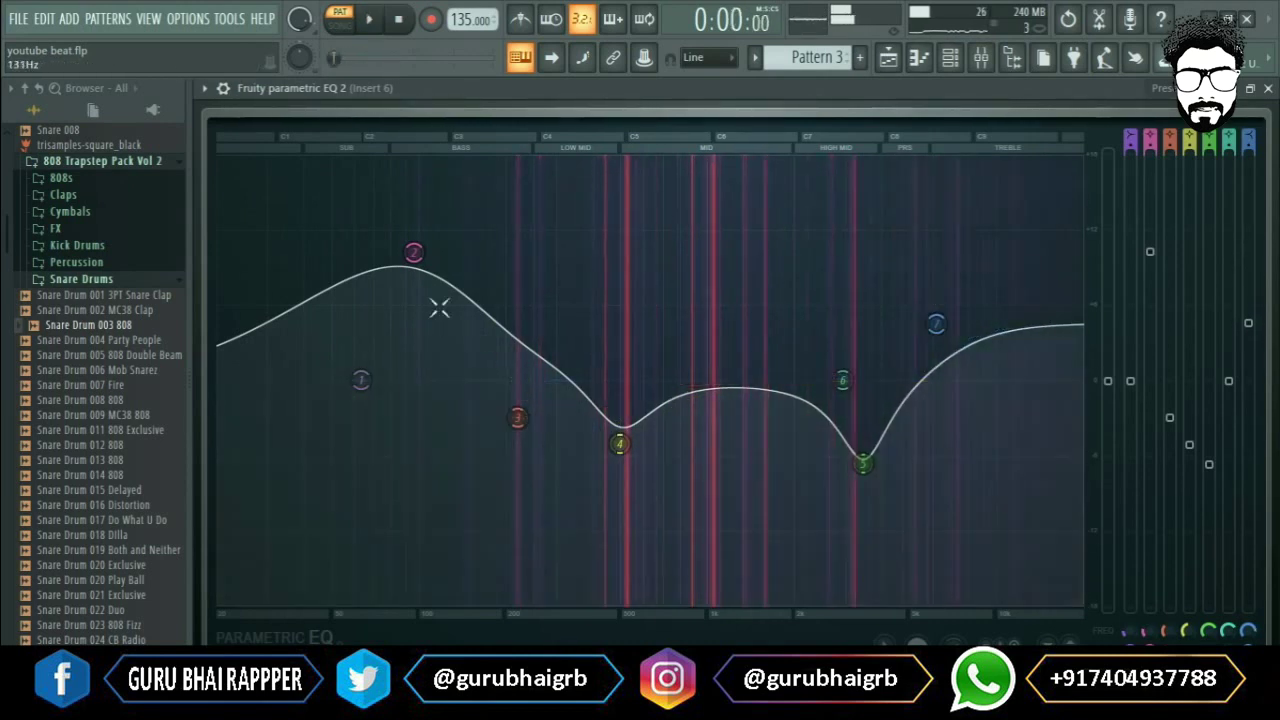
# Pull the equalizer's band 2 down into a deep low-mid cut and move band 4 to 1.7 dB at 291 Hz during playback
pyautogui.moveTo(378, 276); pyautogui.dragTo(514, 558)
pyautogui.press('space')
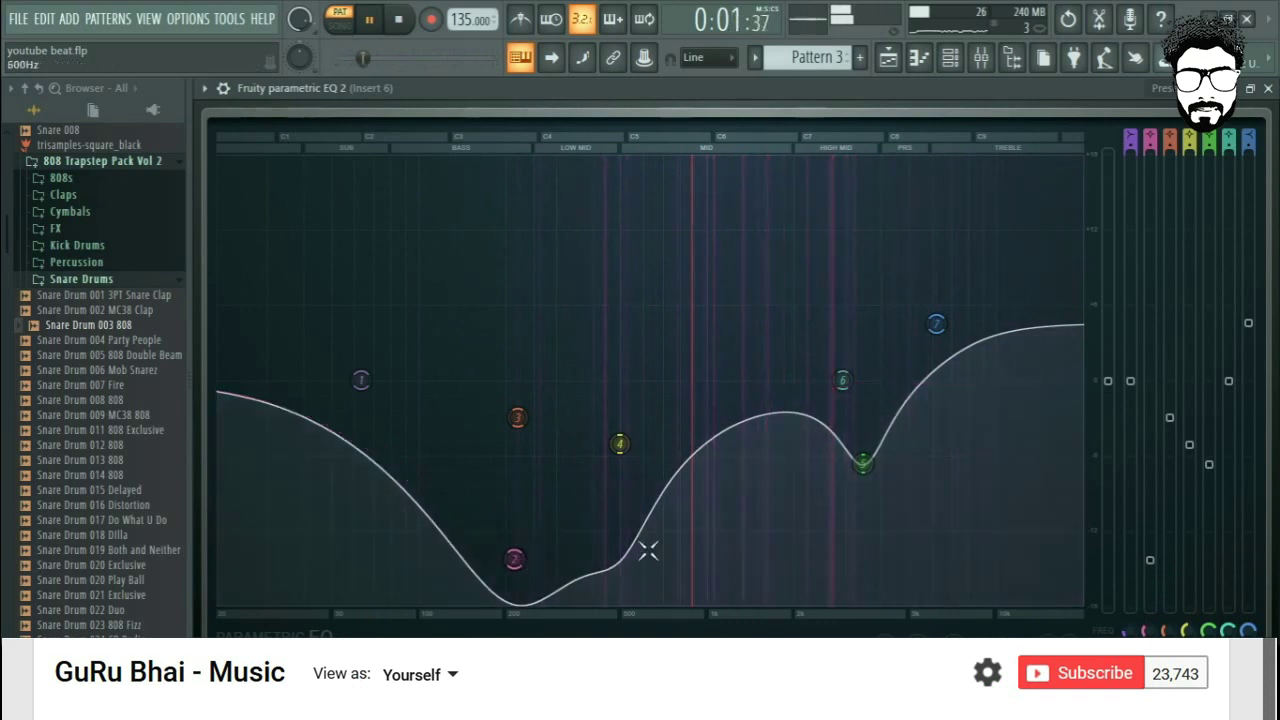
pyautogui.moveTo(620, 443); pyautogui.dragTo(594, 390)
pyautogui.moveTo(523, 316); pyautogui.dragTo(551, 357)
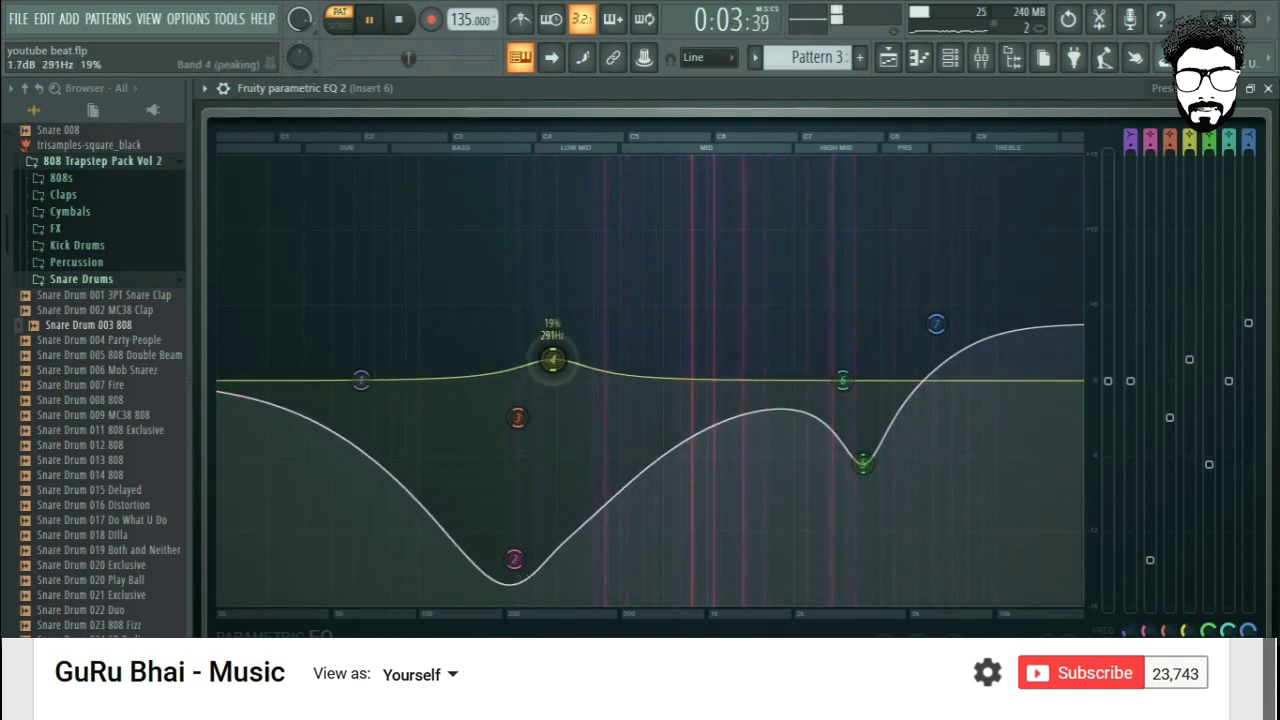
# Raise the equalizer's band 3, lower band 2 to -18.0 dB at 217 Hz, and close the equalizer
pyautogui.moveTo(519, 419); pyautogui.dragTo(522, 307)
pyautogui.moveTo(514, 559); pyautogui.dragTo(525, 608)
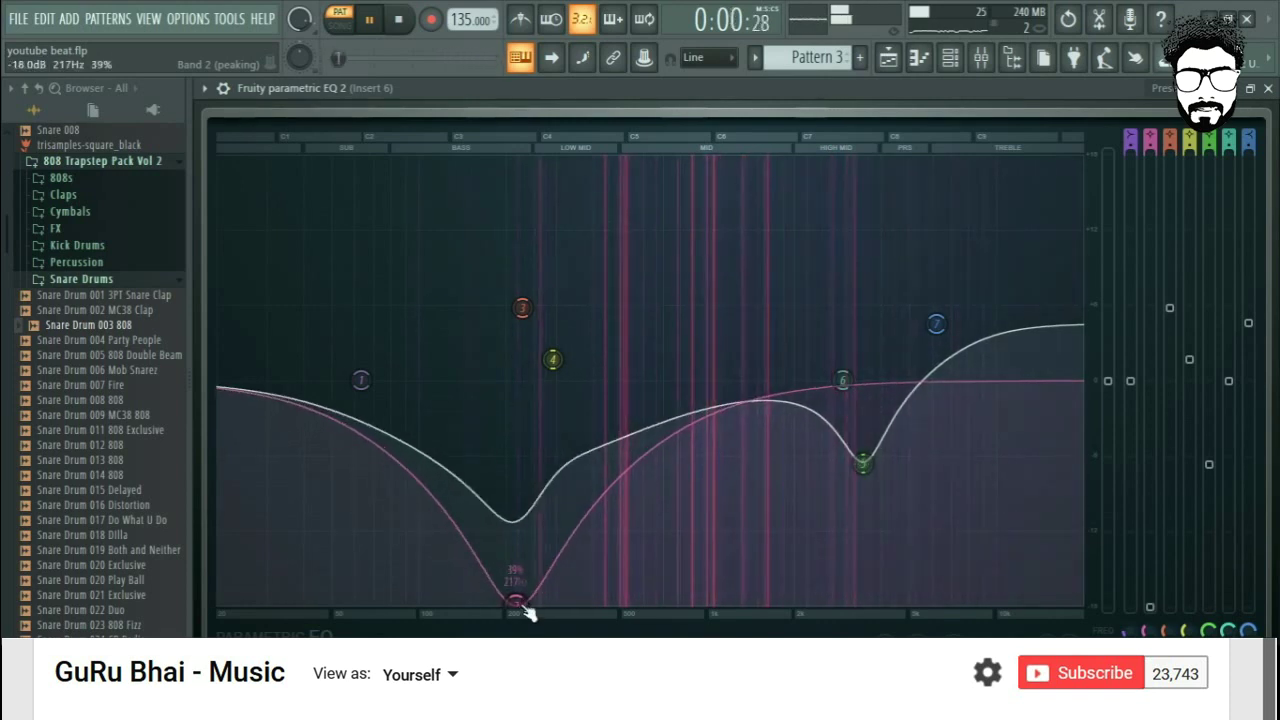
pyautogui.scroll(-2, 527, 612)
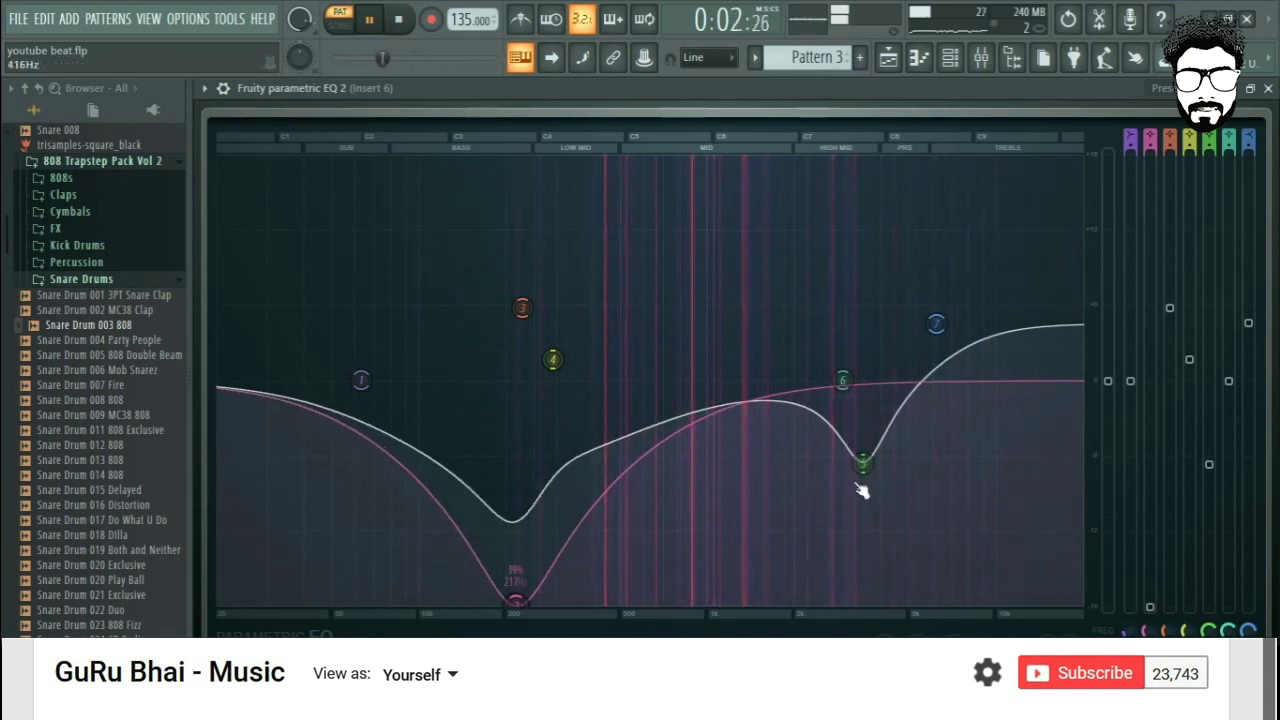
pyautogui.press('space')
pyautogui.click(1268, 88)
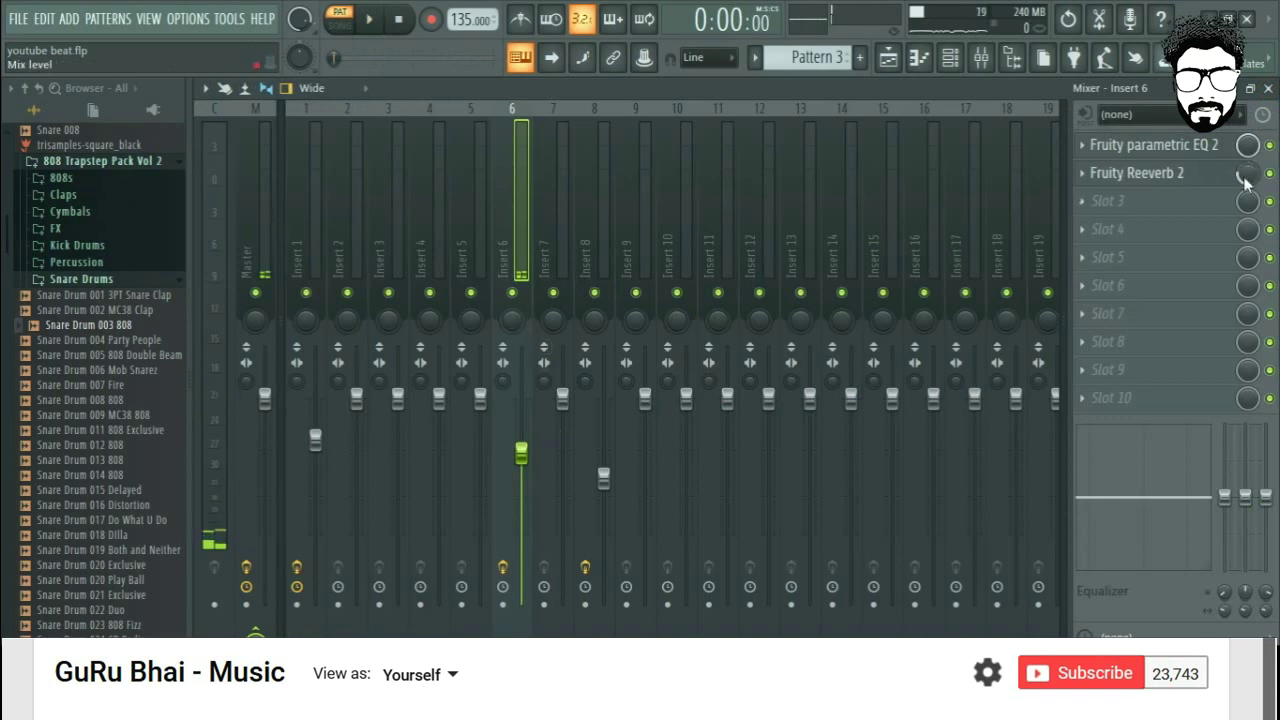
# Play the pattern and examine the Fruity Reeverb 2 settings and mix level on mixer Insert 6
pyautogui.press('space')
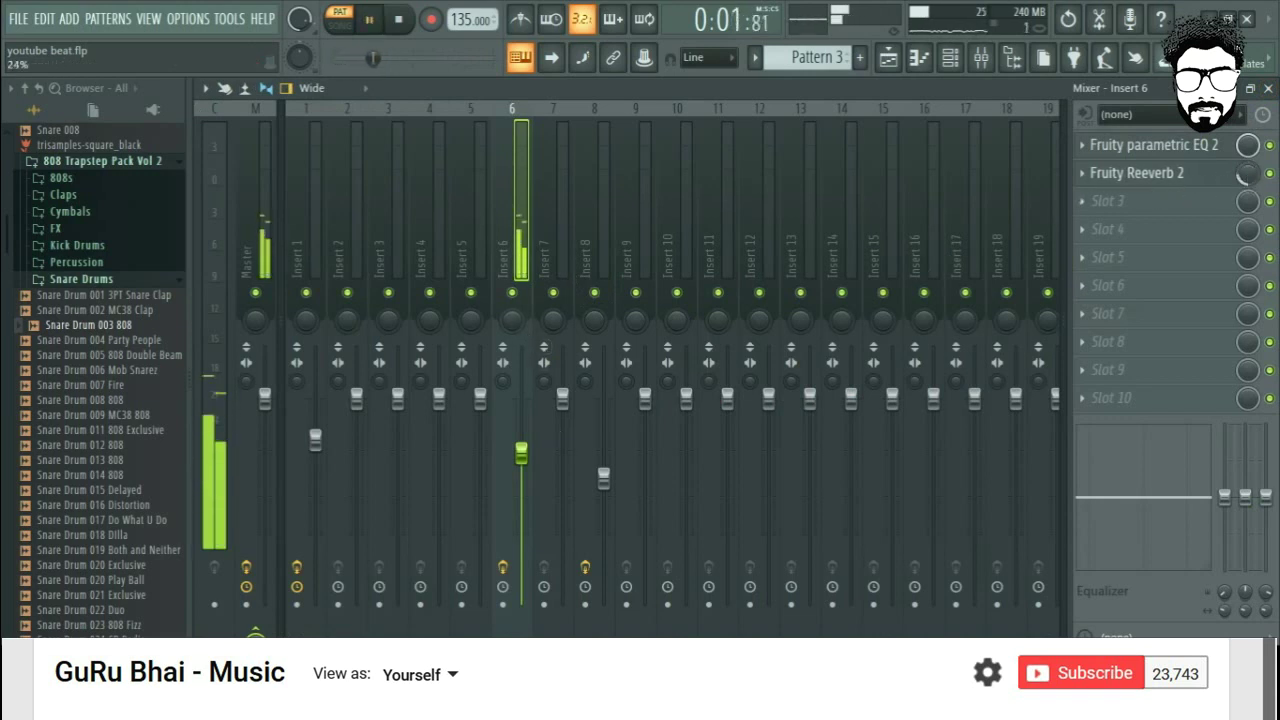
pyautogui.click(1137, 172)
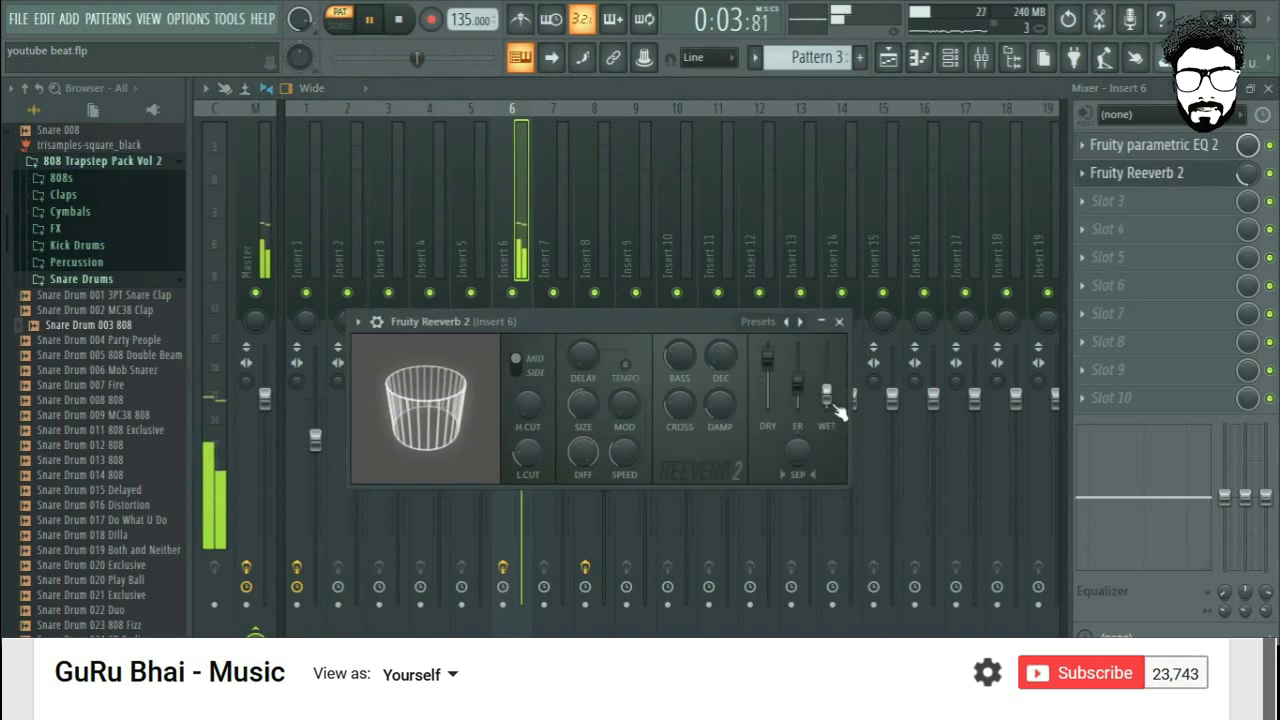
pyautogui.press('space')
pyautogui.click(839, 321)
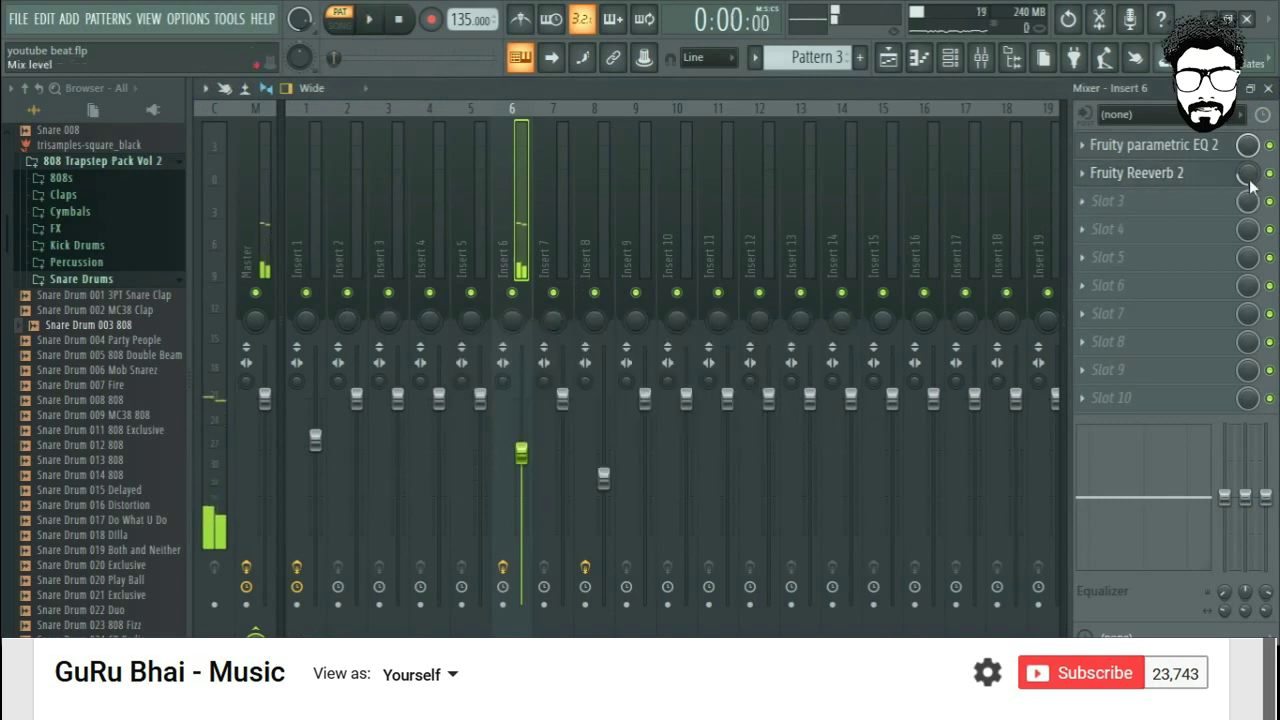
pyautogui.click(1268, 88)
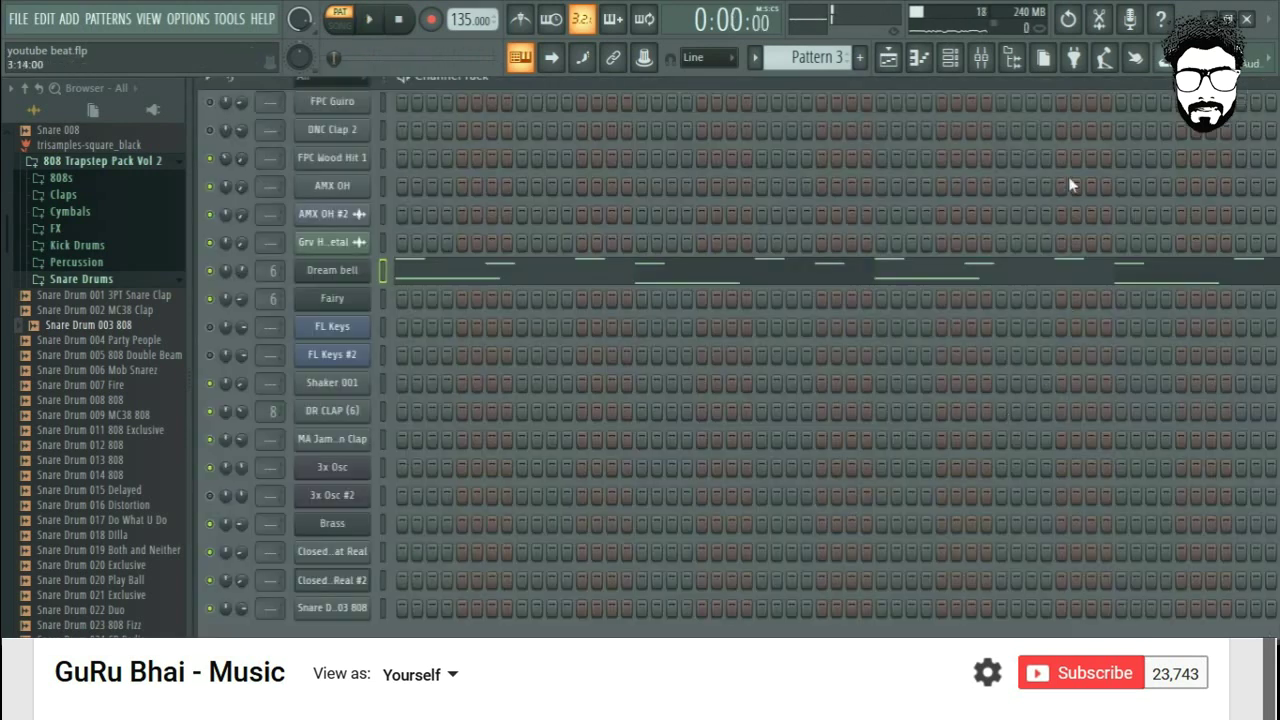
# Play the song arrangement in the Playlist from around bars 5, 9 and 12 to review its sections
pyautogui.click(948, 60)
pyautogui.click(655, 135)
pyautogui.scroll(-5, 655, 135)
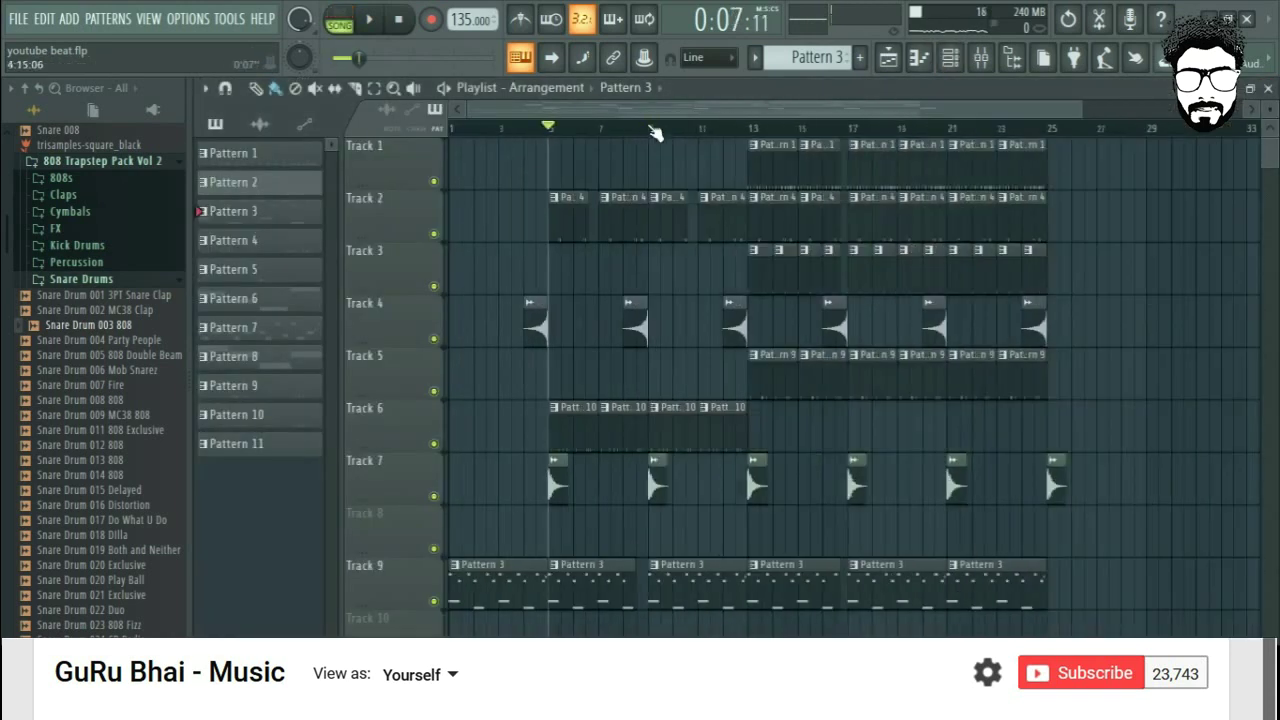
pyautogui.scroll(-3, 814, 491)
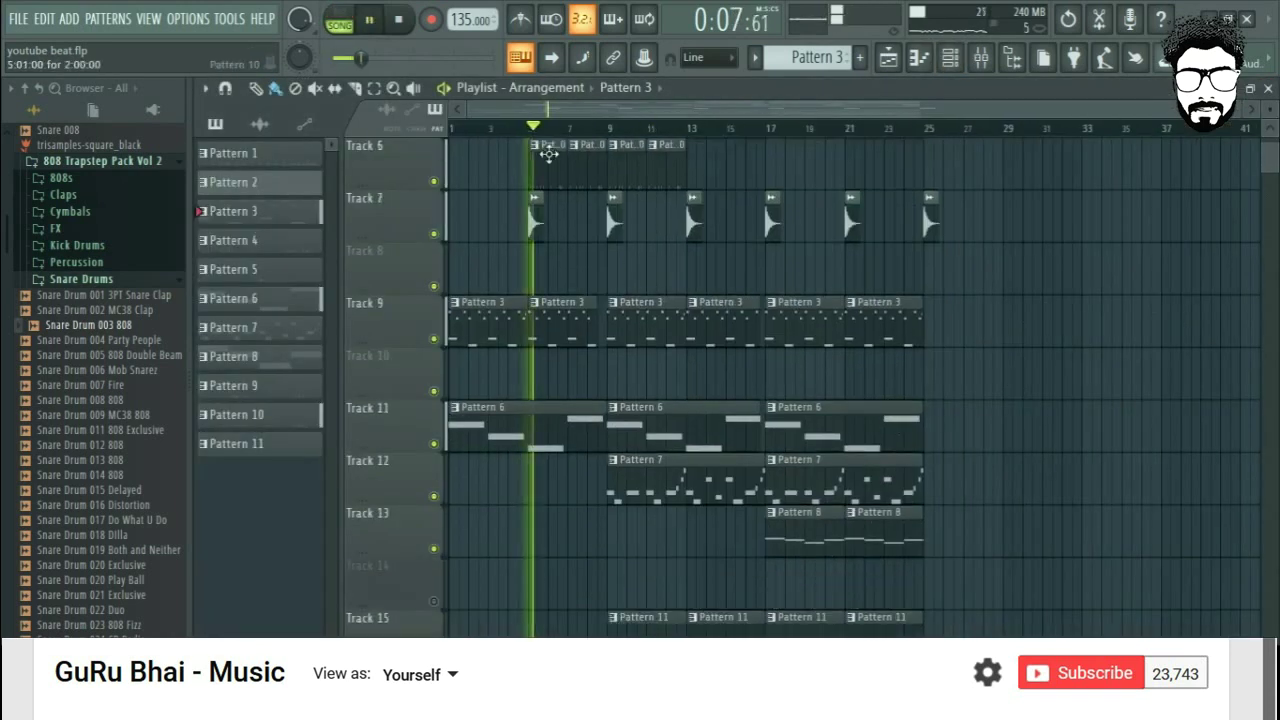
pyautogui.click(624, 128)
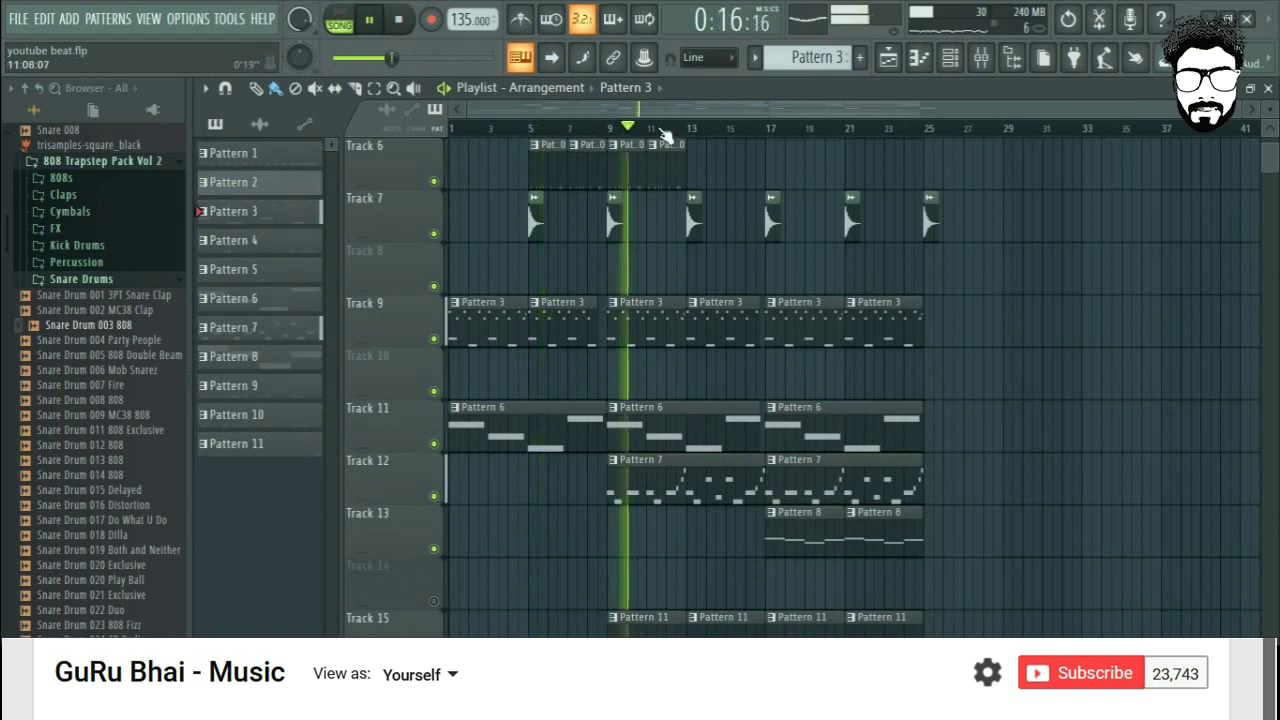
pyautogui.click(680, 130)
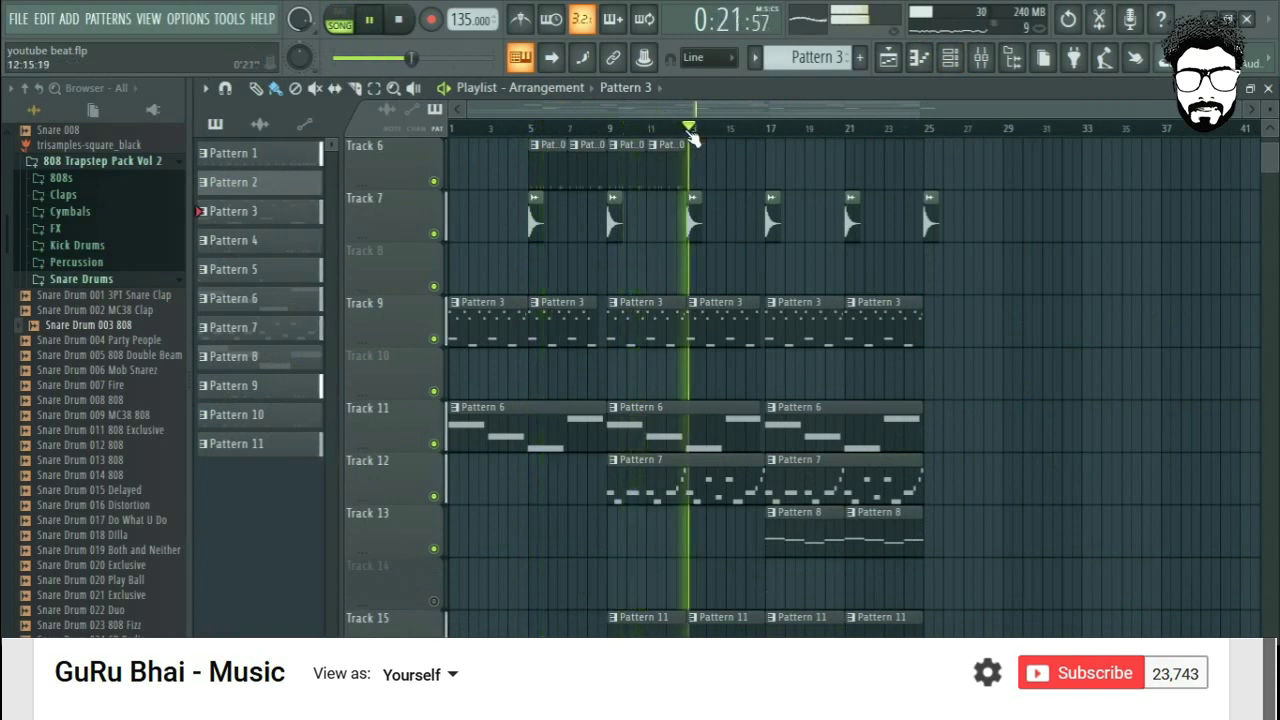
pyautogui.scroll(3, 750, 132)
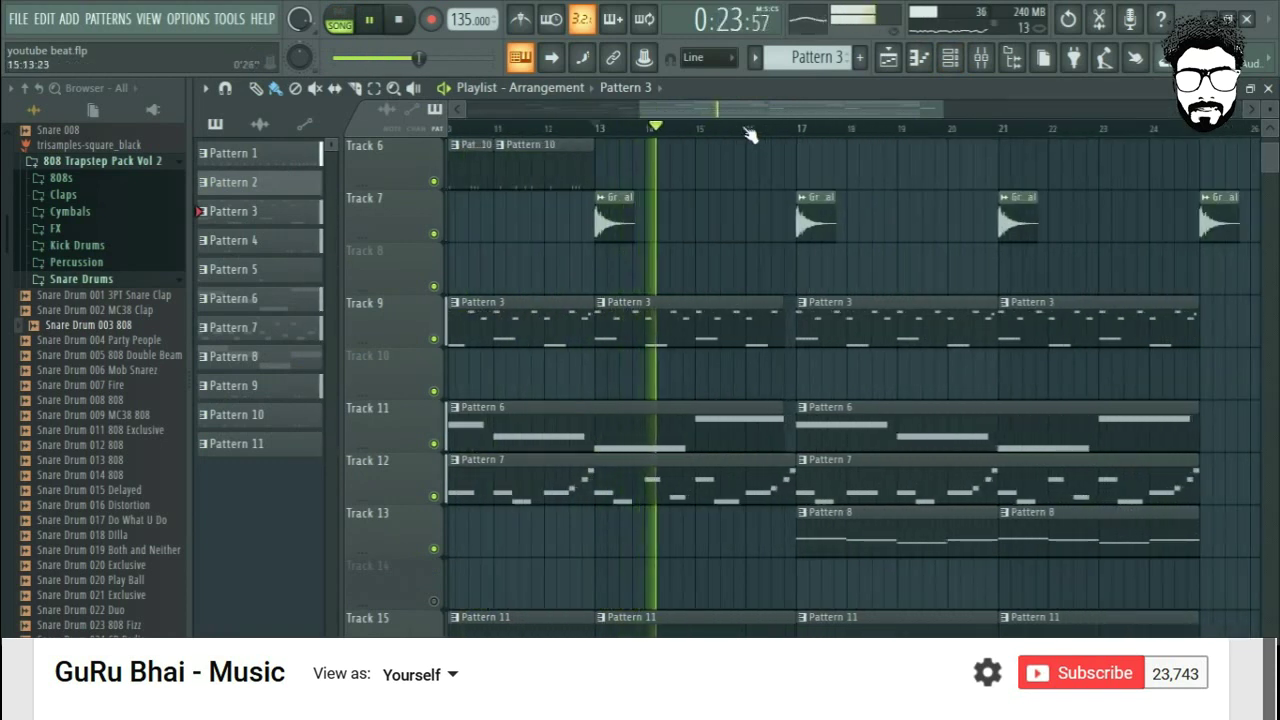
# Lower the tension of operator 1 in the Dream bell synth to -41% while the song plays
pyautogui.click(955, 70)
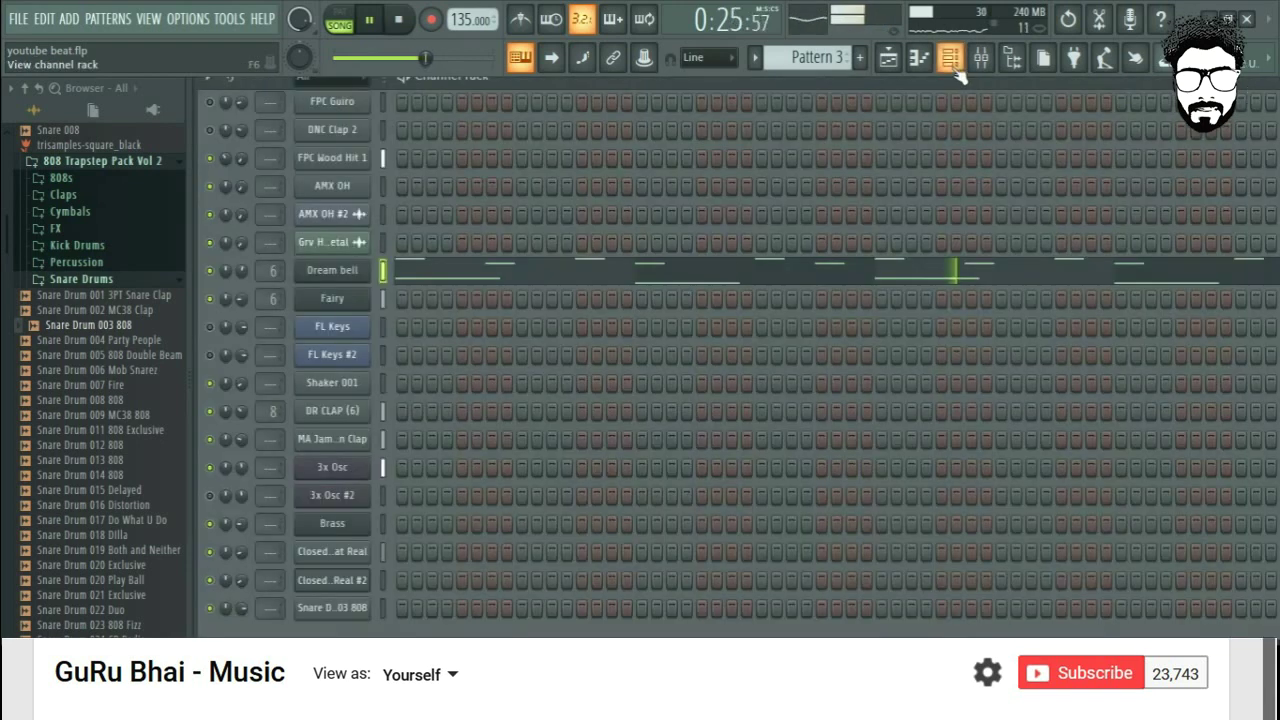
pyautogui.press('space')
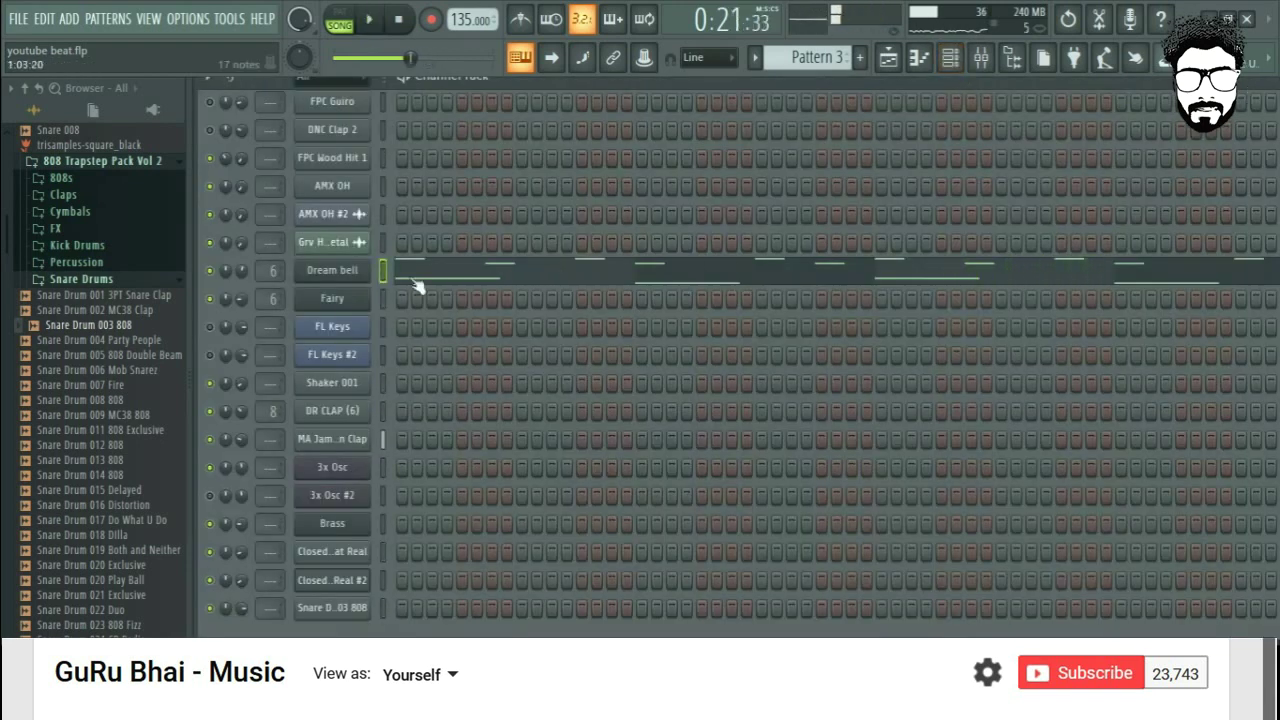
pyautogui.click(333, 272)
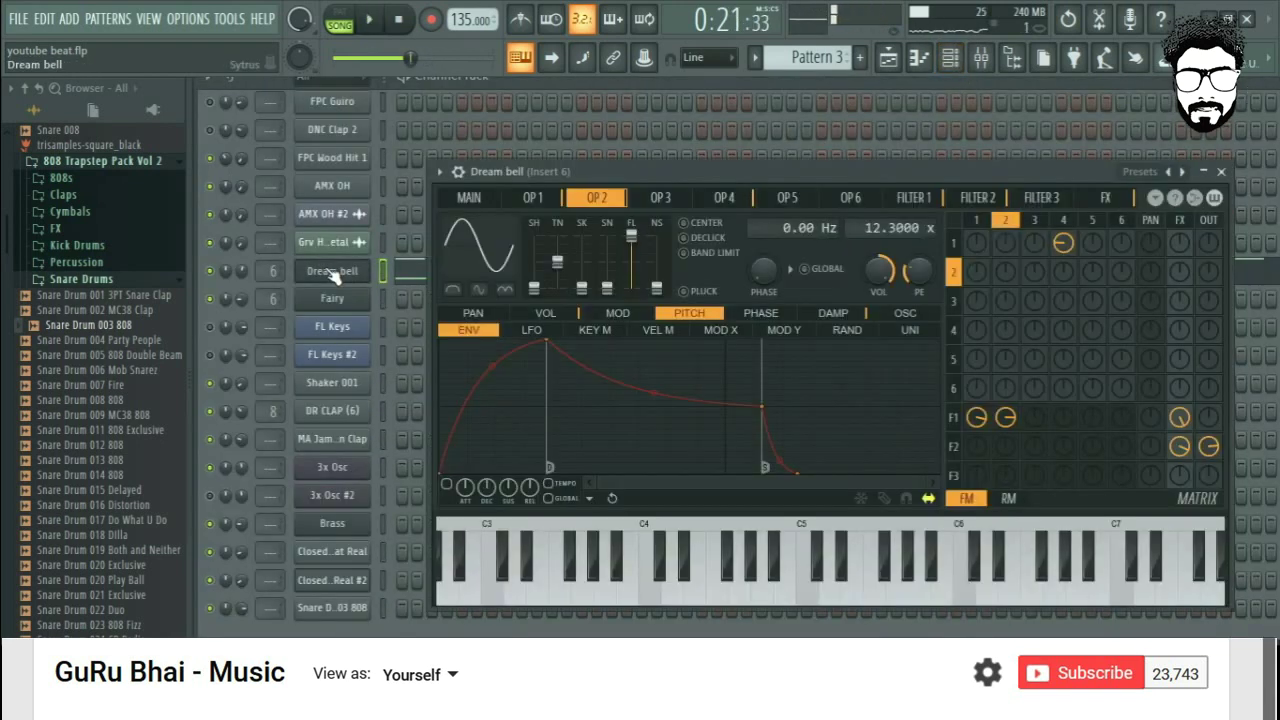
pyautogui.click(530, 198)
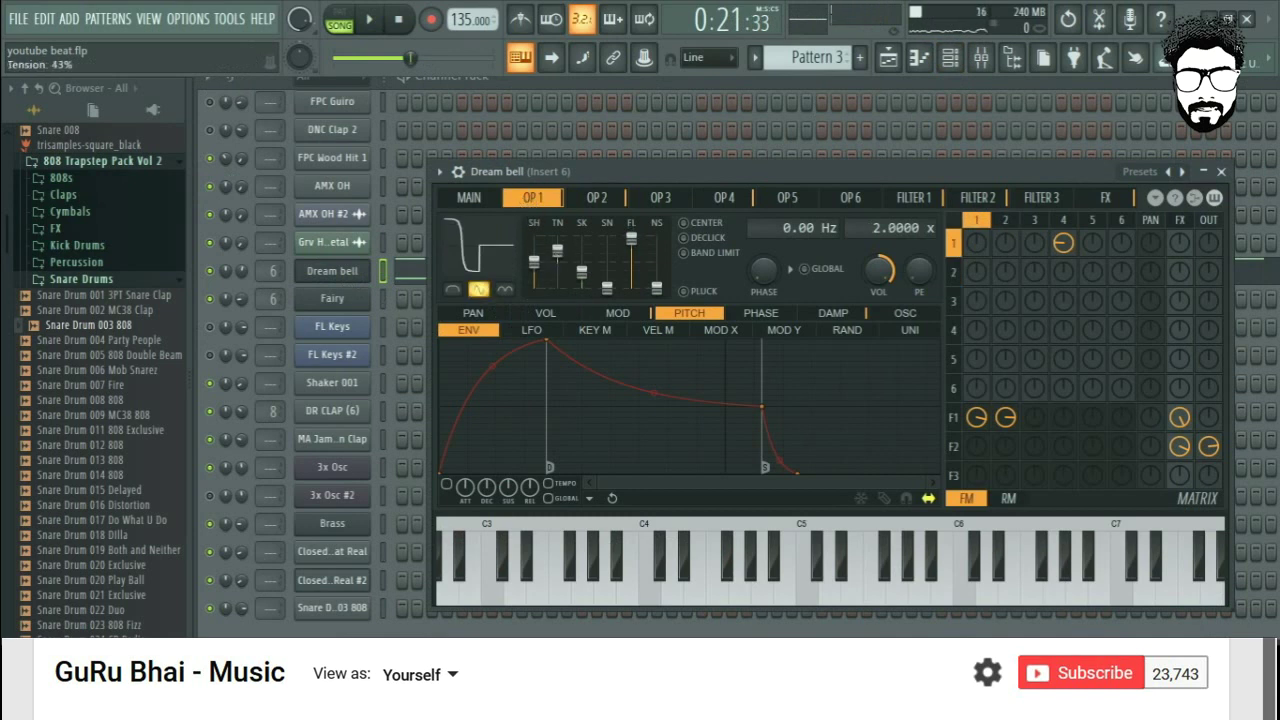
pyautogui.click(372, 21)
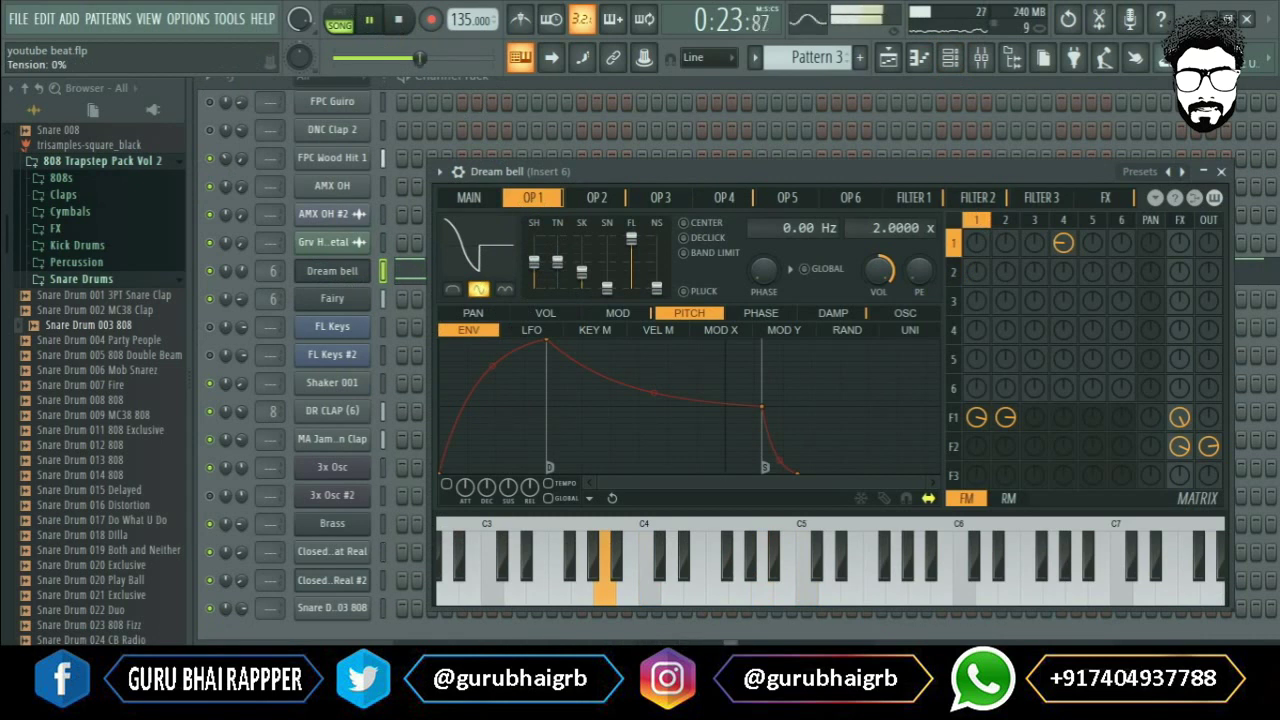
pyautogui.moveTo(557, 262); pyautogui.dragTo(557, 270)
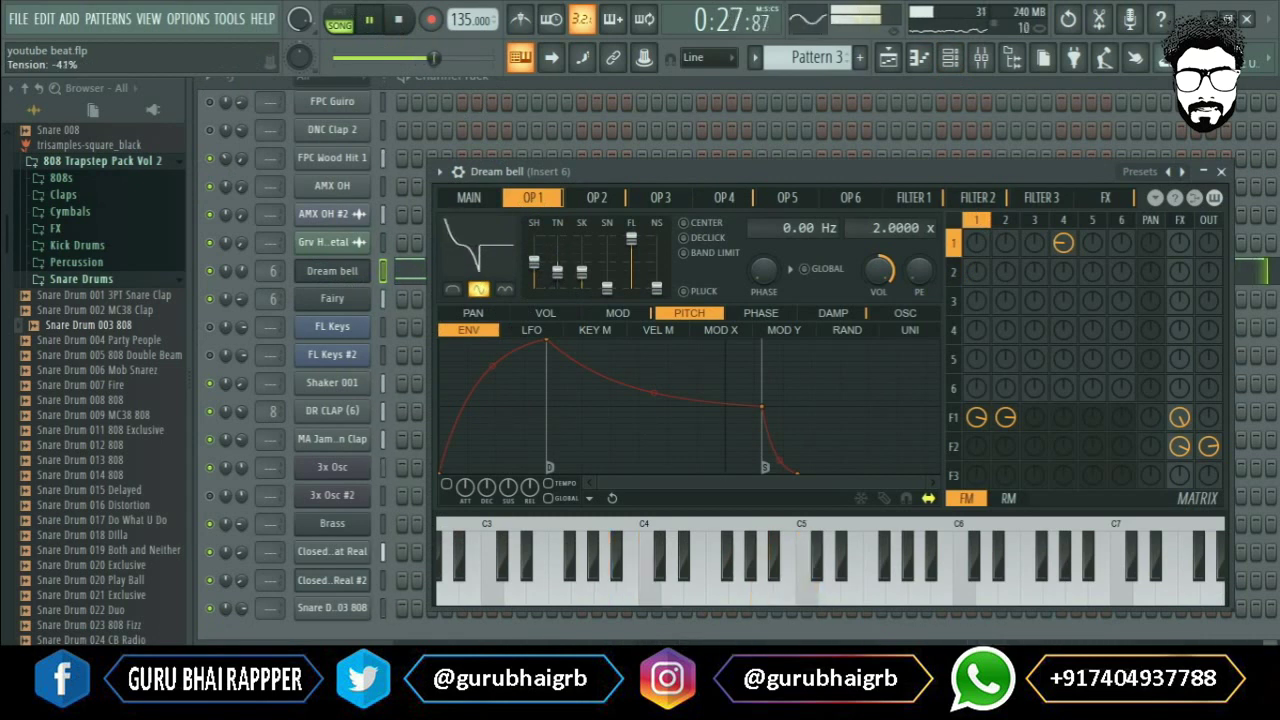
pyautogui.moveTo(563, 277); pyautogui.dragTo(563, 271)
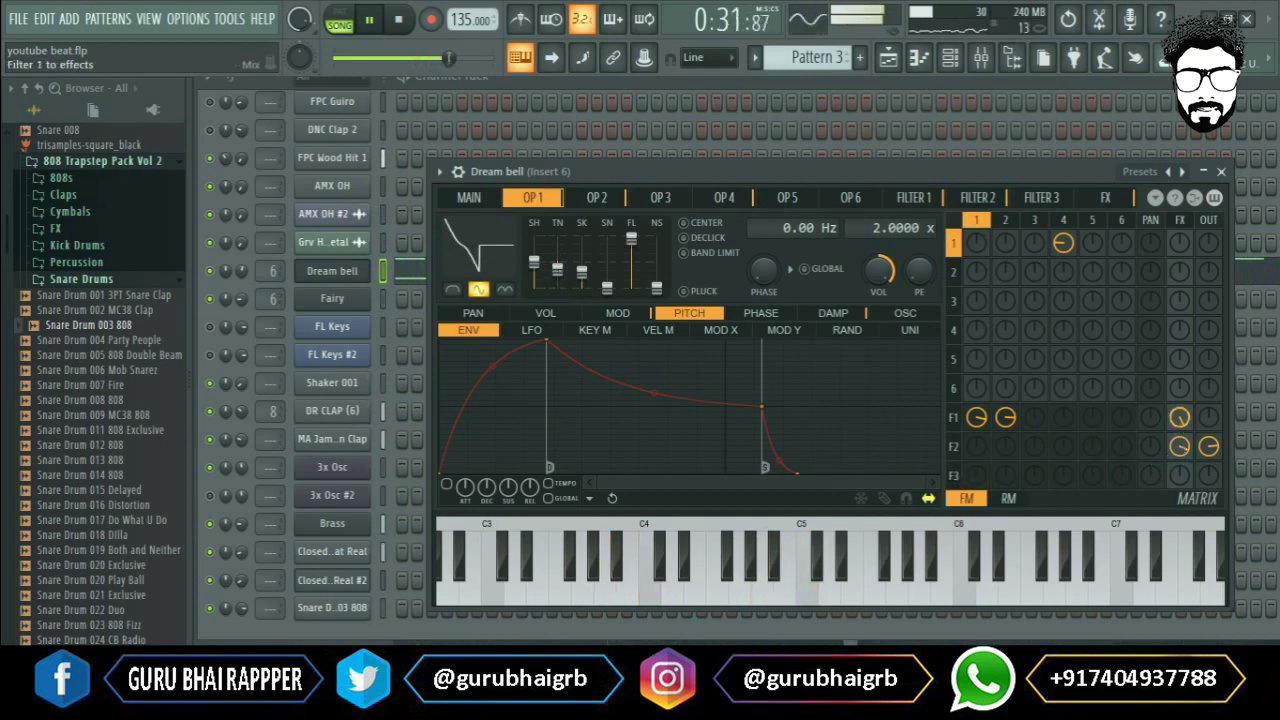
# Adjust the Filter 1 to effects send to about -16% during playback and close the Dream bell synth
pyautogui.moveTo(1180, 417)
pyautogui.mouseDown()
pyautogui.moveTo(1180, 440)
pyautogui.moveTo(1180, 410)
pyautogui.mouseUp()
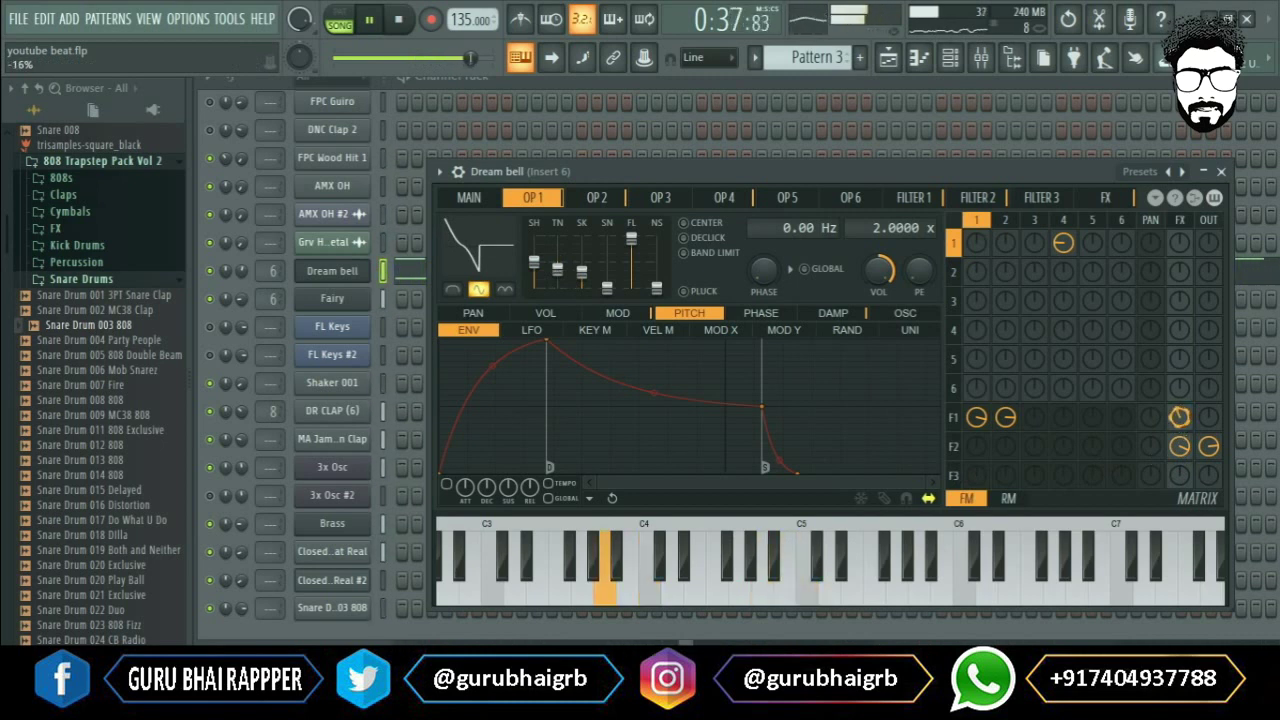
pyautogui.click(1222, 172)
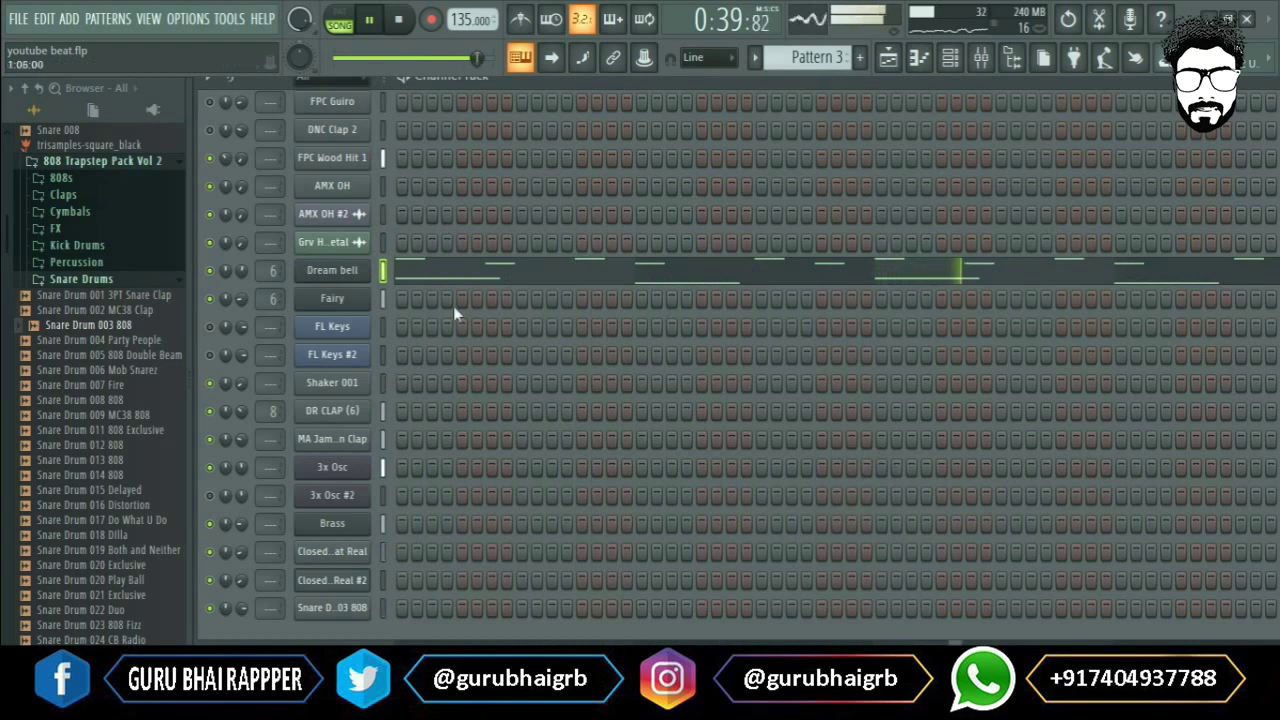
# Raise the Dream bell channel volume to about 81% while replaying the song from an earlier position
pyautogui.moveTo(241, 270); pyautogui.dragTo(241, 262)
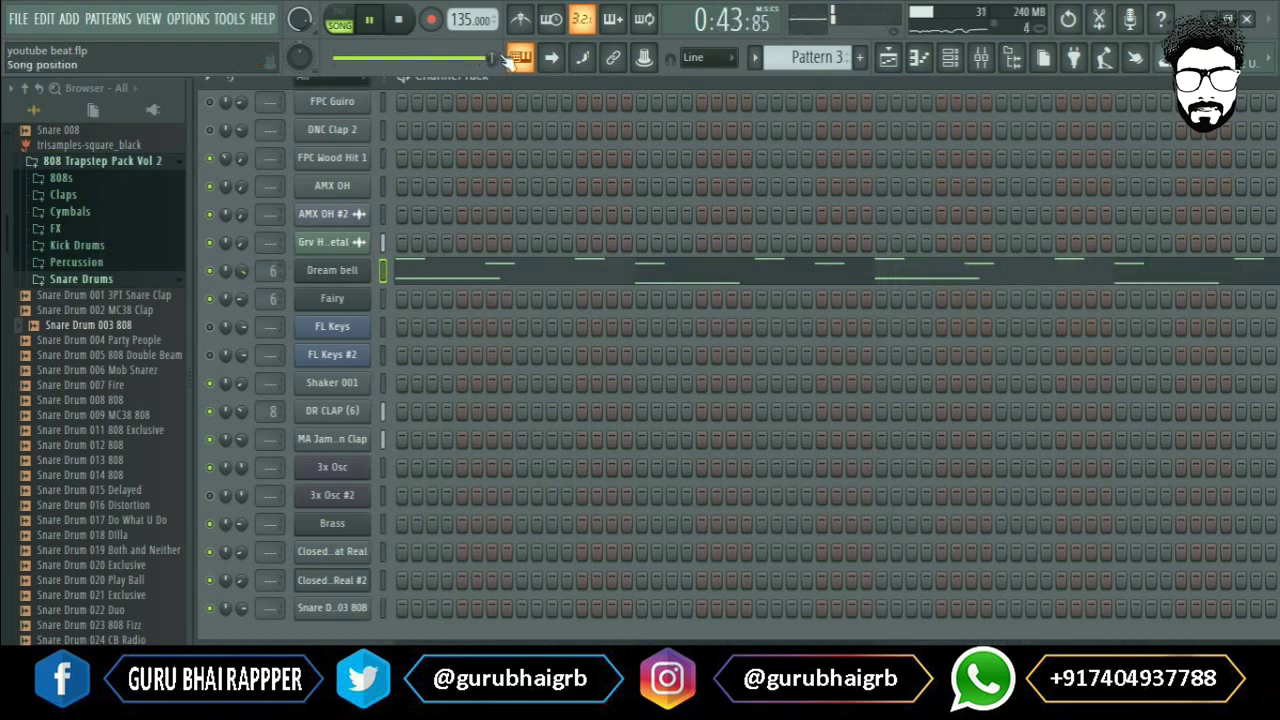
pyautogui.moveTo(356, 68); pyautogui.dragTo(398, 74)
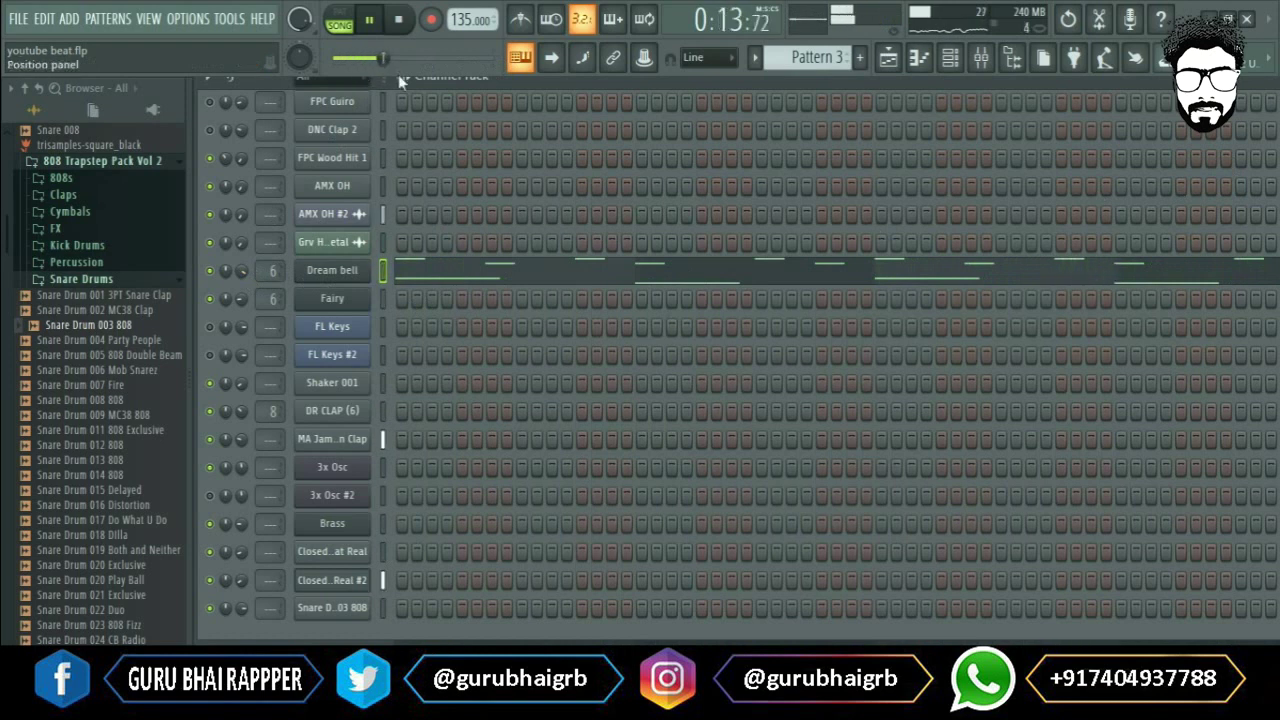
pyautogui.moveTo(241, 270); pyautogui.dragTo(241, 264)
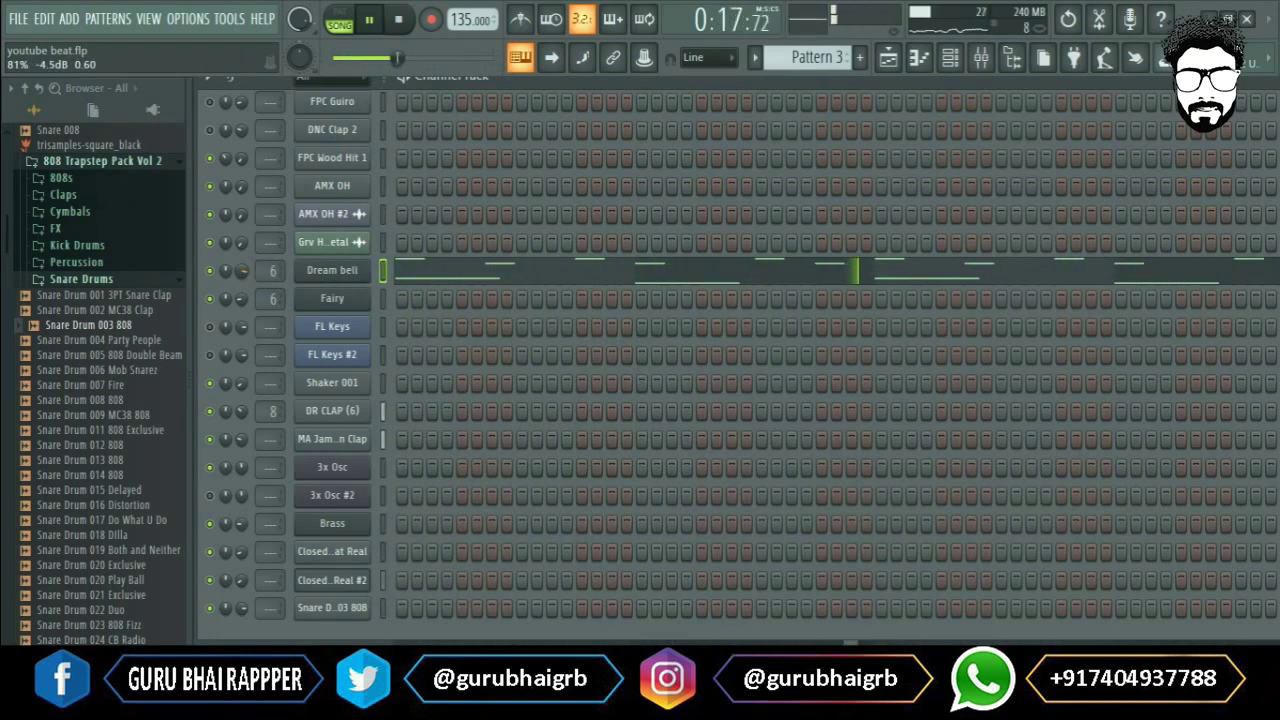
# Copy the Dream bell channel's notes, and stop the song with Pattern 4 selected
pyautogui.rightClick(345, 268)
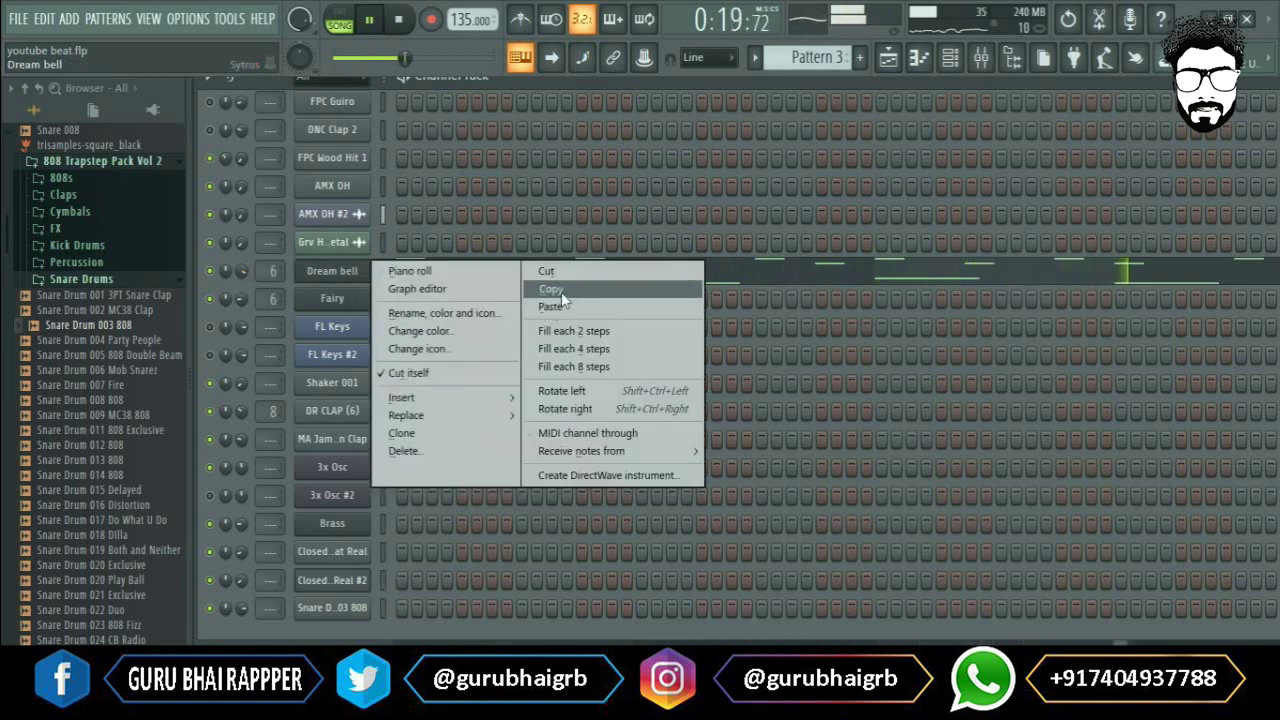
pyautogui.click(553, 290)
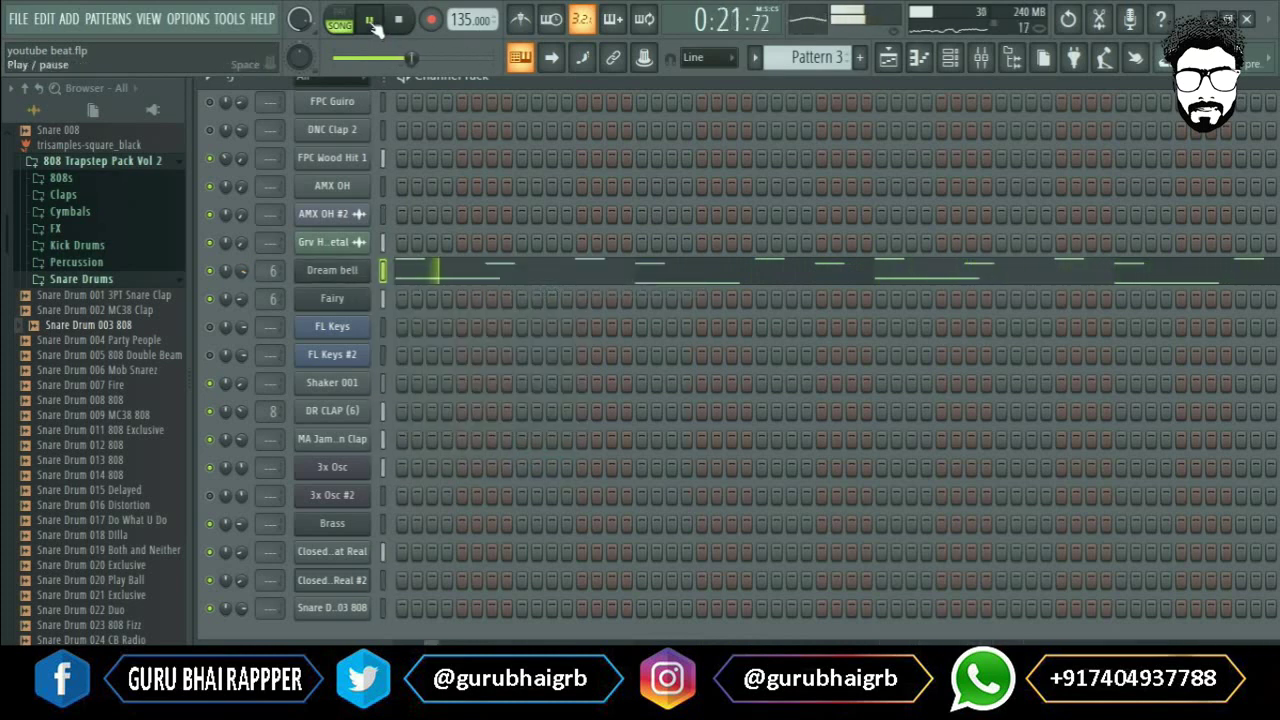
pyautogui.scroll(-1, 757, 57)
pyautogui.press('space')
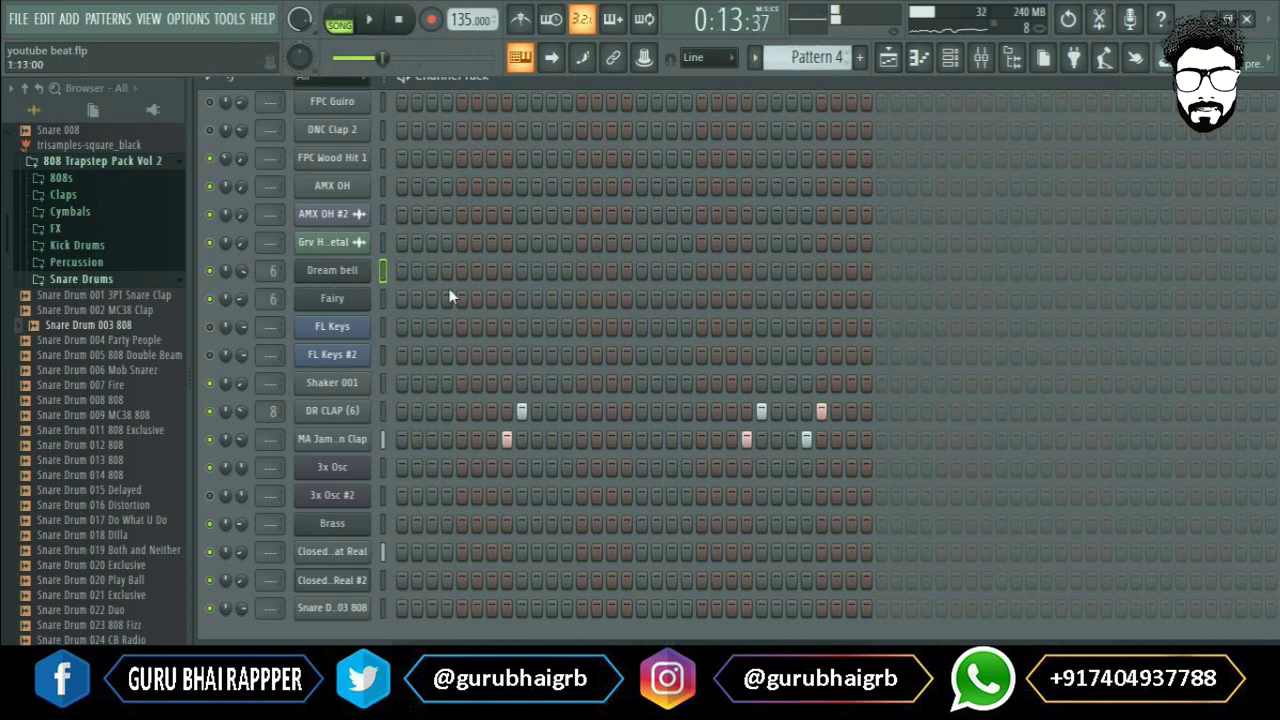
# Select the Fairy channel and browse through the patterns up to Pattern 11
pyautogui.click(348, 298)
pyautogui.click(1100, 198)
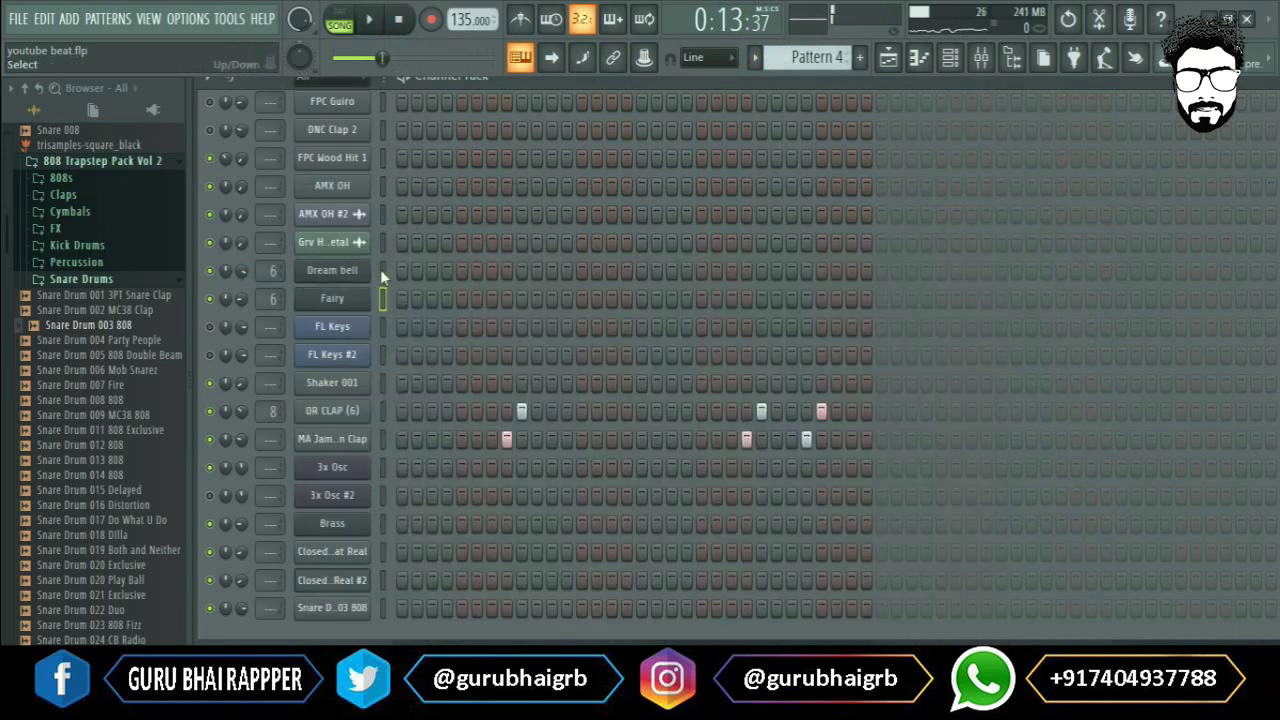
pyautogui.scroll(-5, 811, 59)
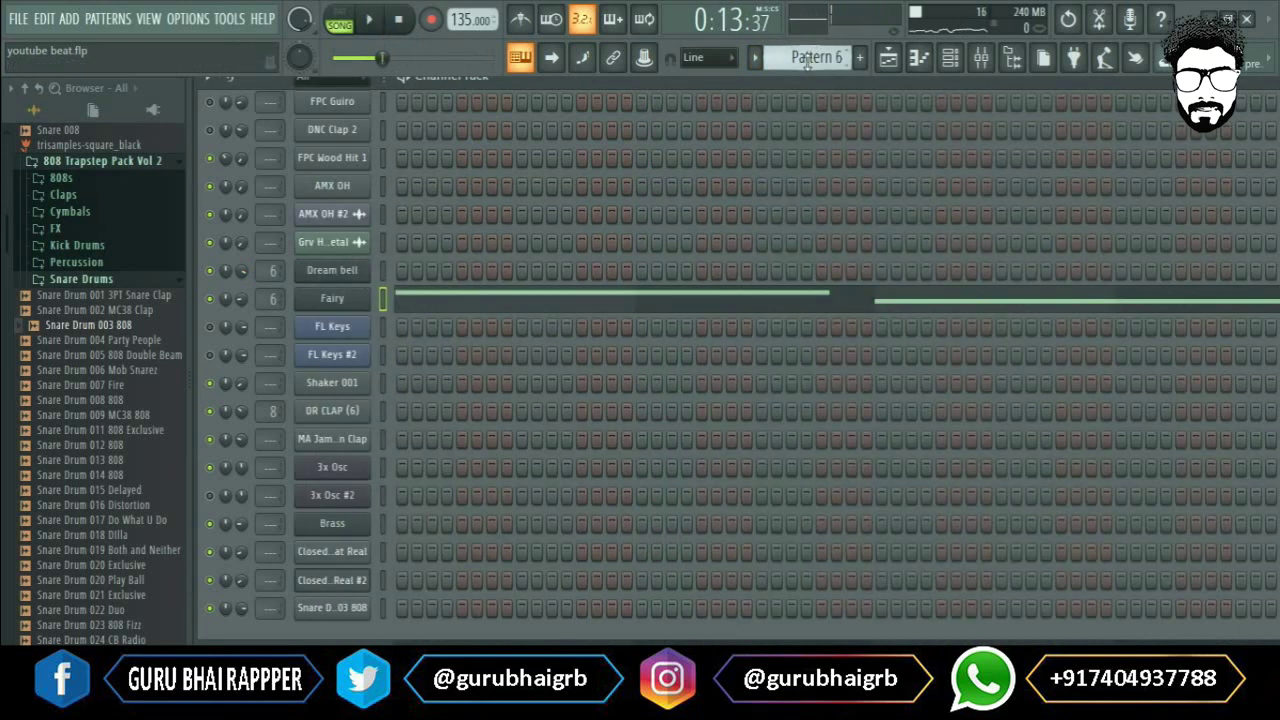
pyautogui.scroll(-3, 807, 60)
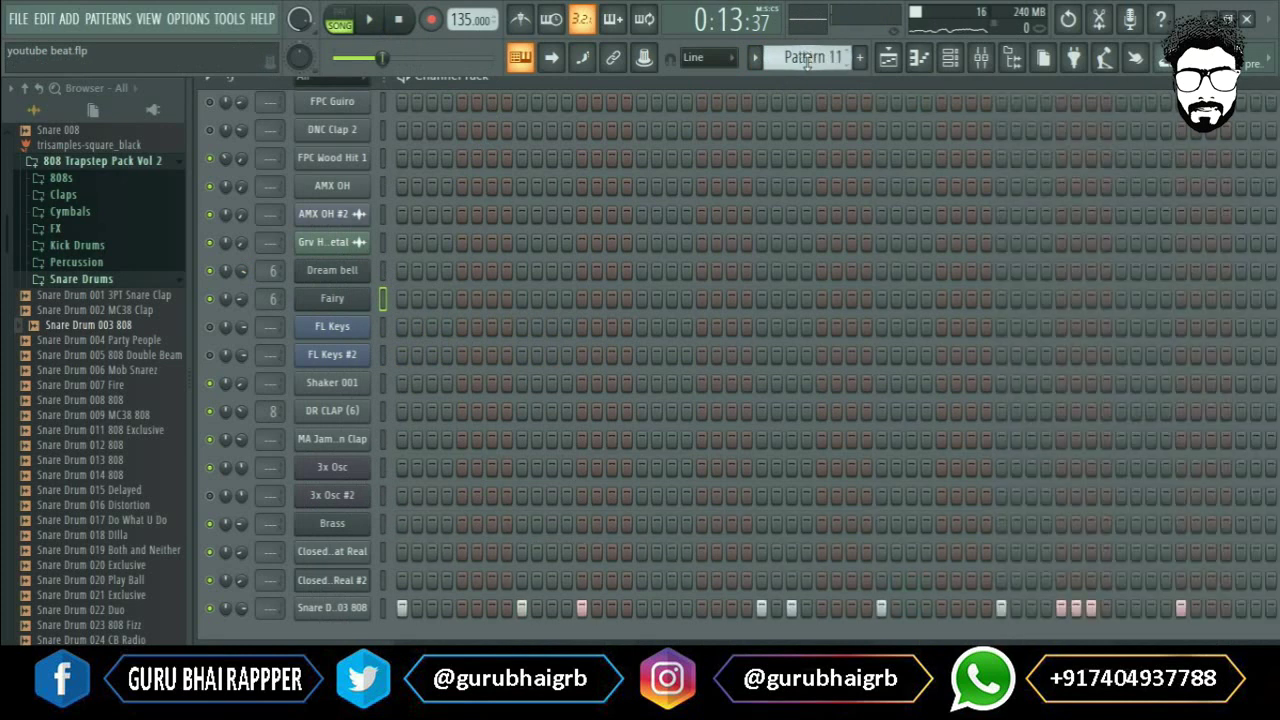
# Clone the Dream bell channel in Pattern 12 and paste the copied melody notes into the clone
pyautogui.rightClick(340, 302)
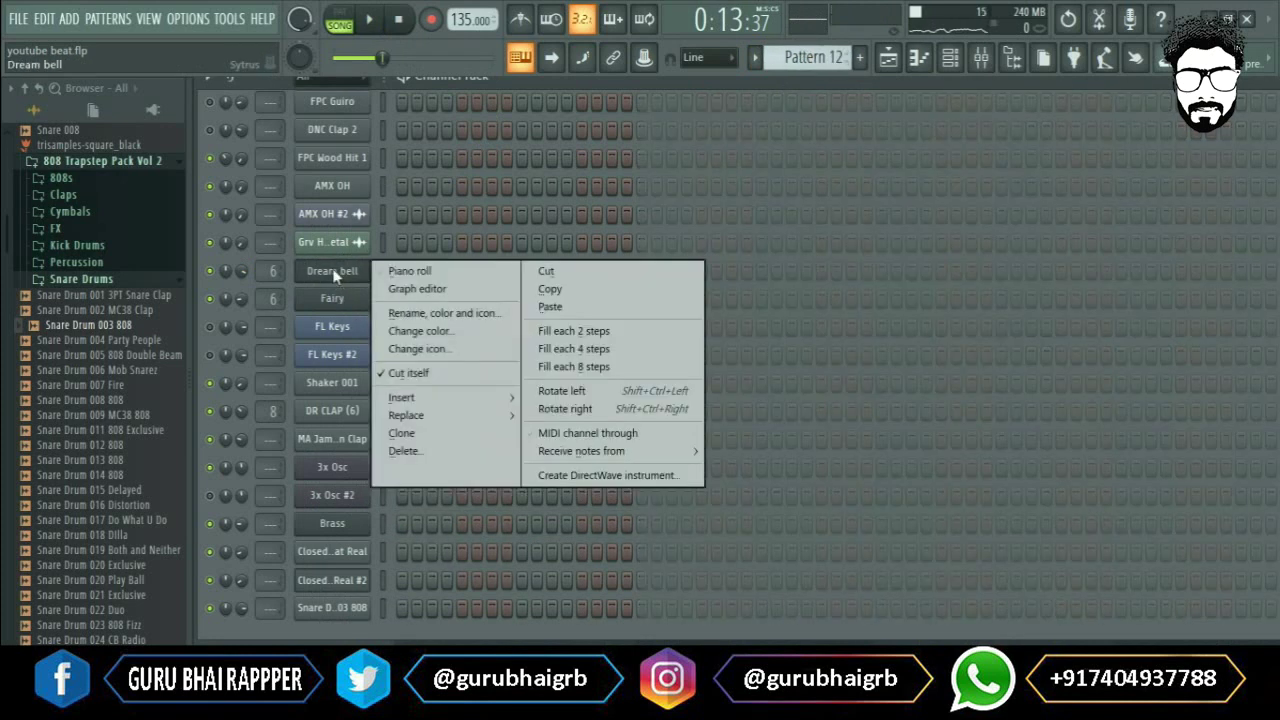
pyautogui.click(405, 430)
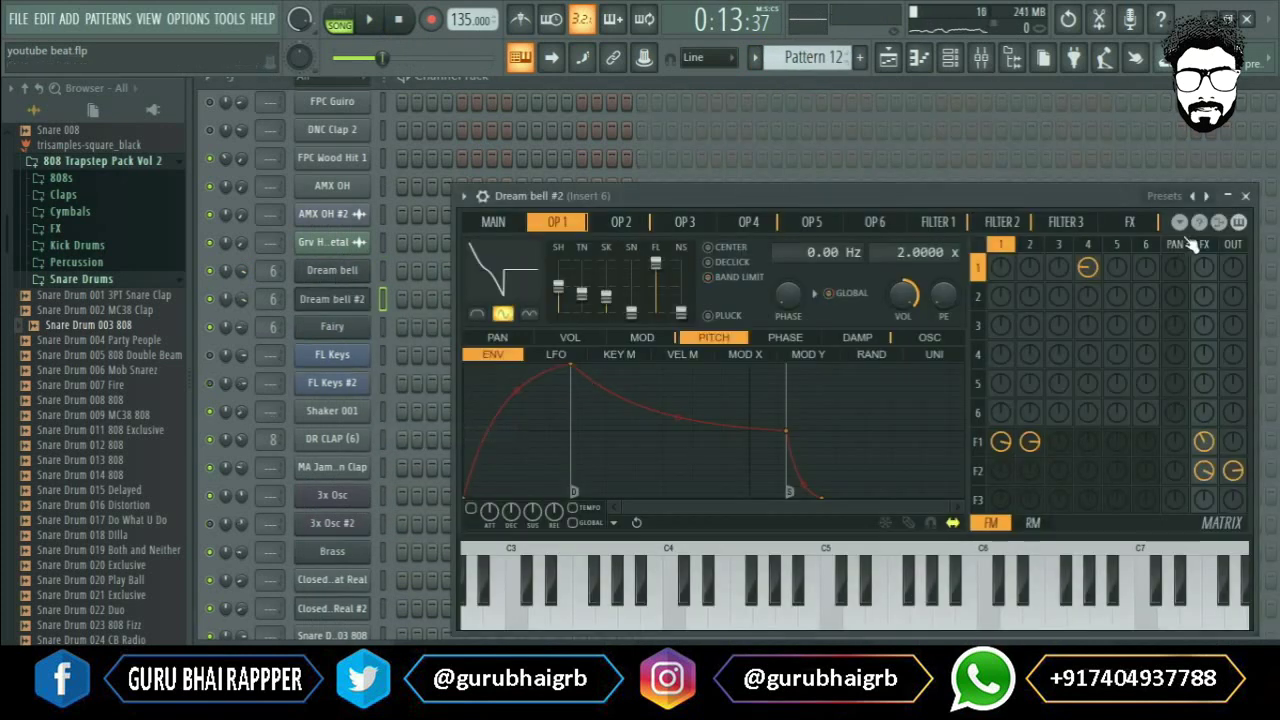
pyautogui.click(1245, 198)
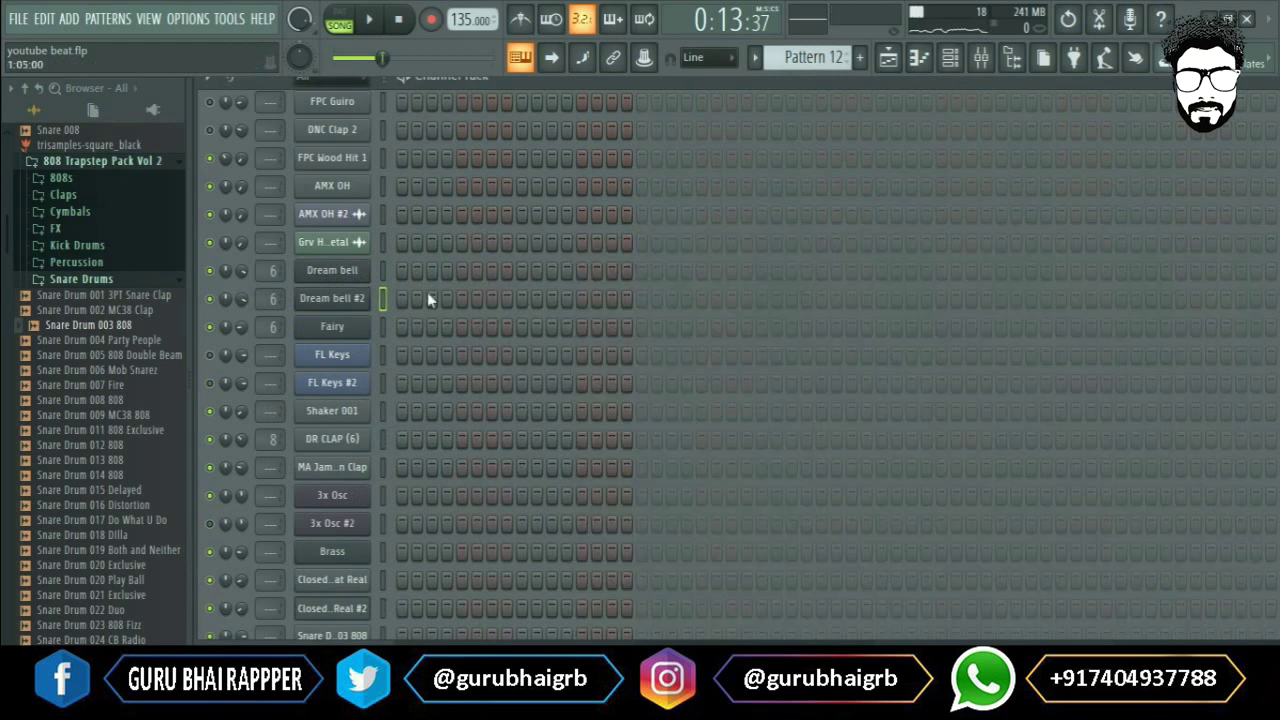
pyautogui.rightClick(335, 308)
pyautogui.click(555, 331)
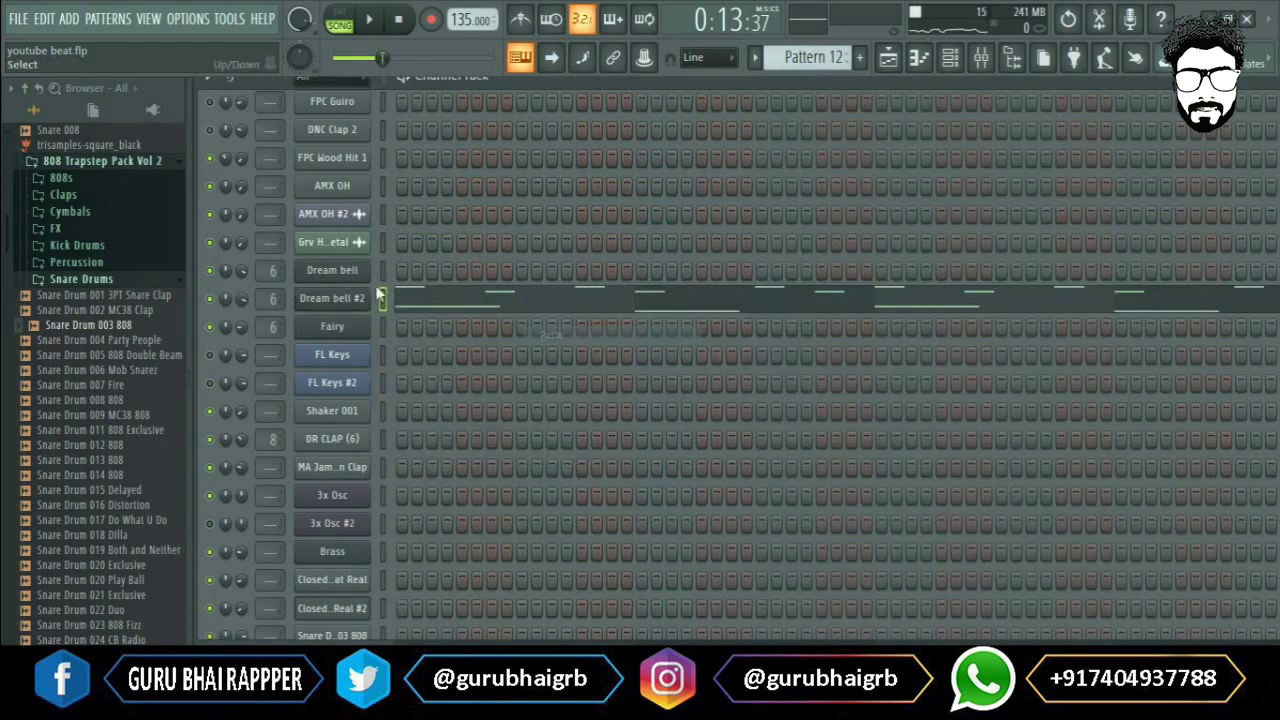
# Load the Basic distorted short synth preset into the cloned Dream bell channel and close its synth
pyautogui.click(340, 308)
pyautogui.moveTo(675, 206); pyautogui.dragTo(468, 146)
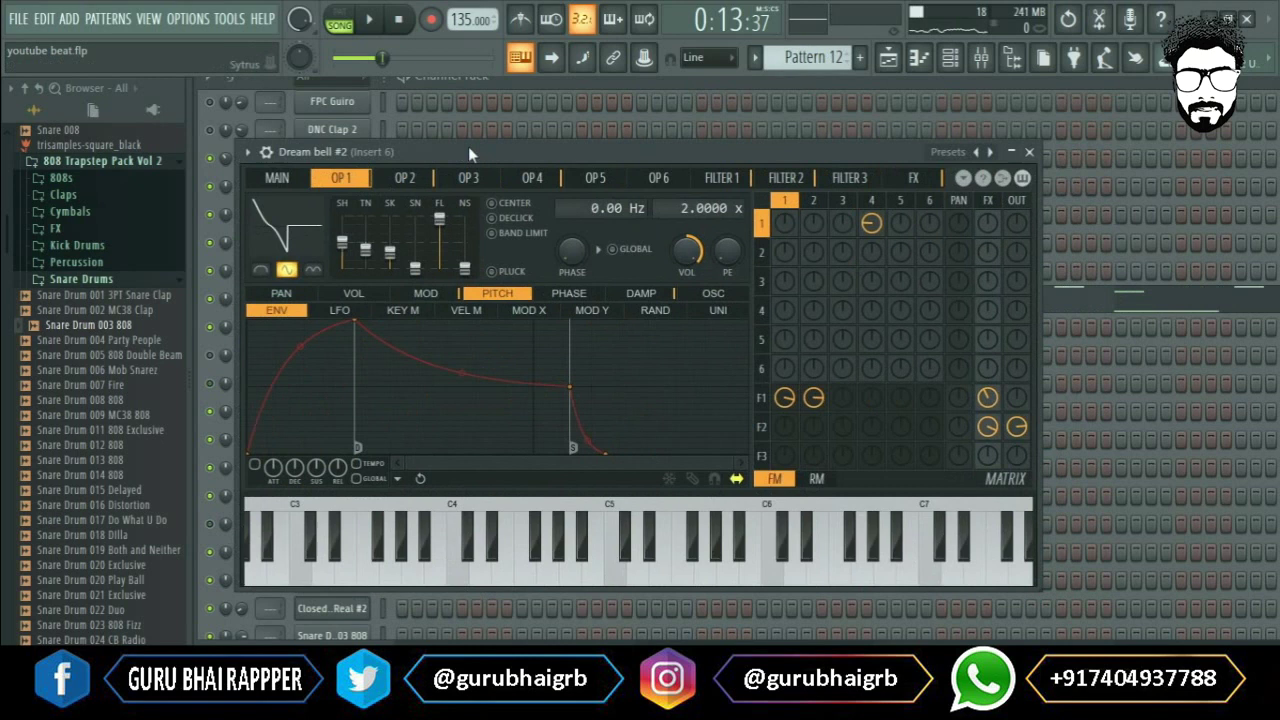
pyautogui.click(254, 153)
pyautogui.moveTo(283, 198)
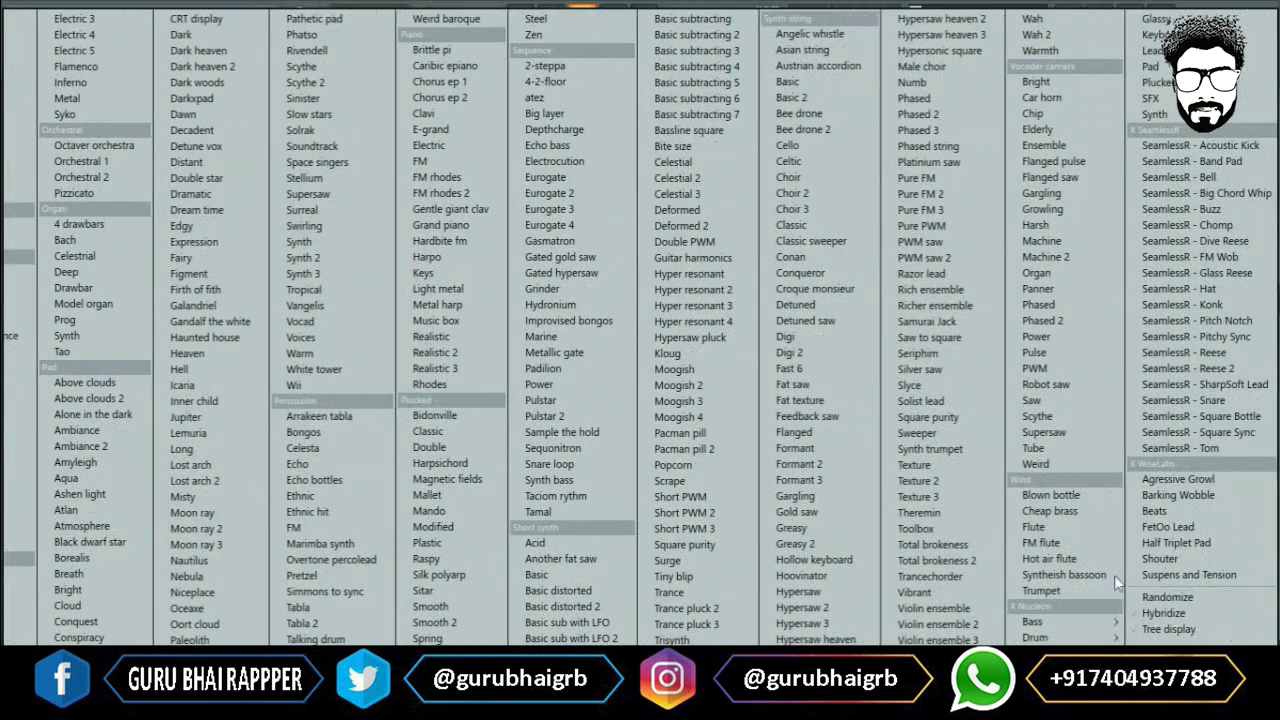
pyautogui.click(559, 591)
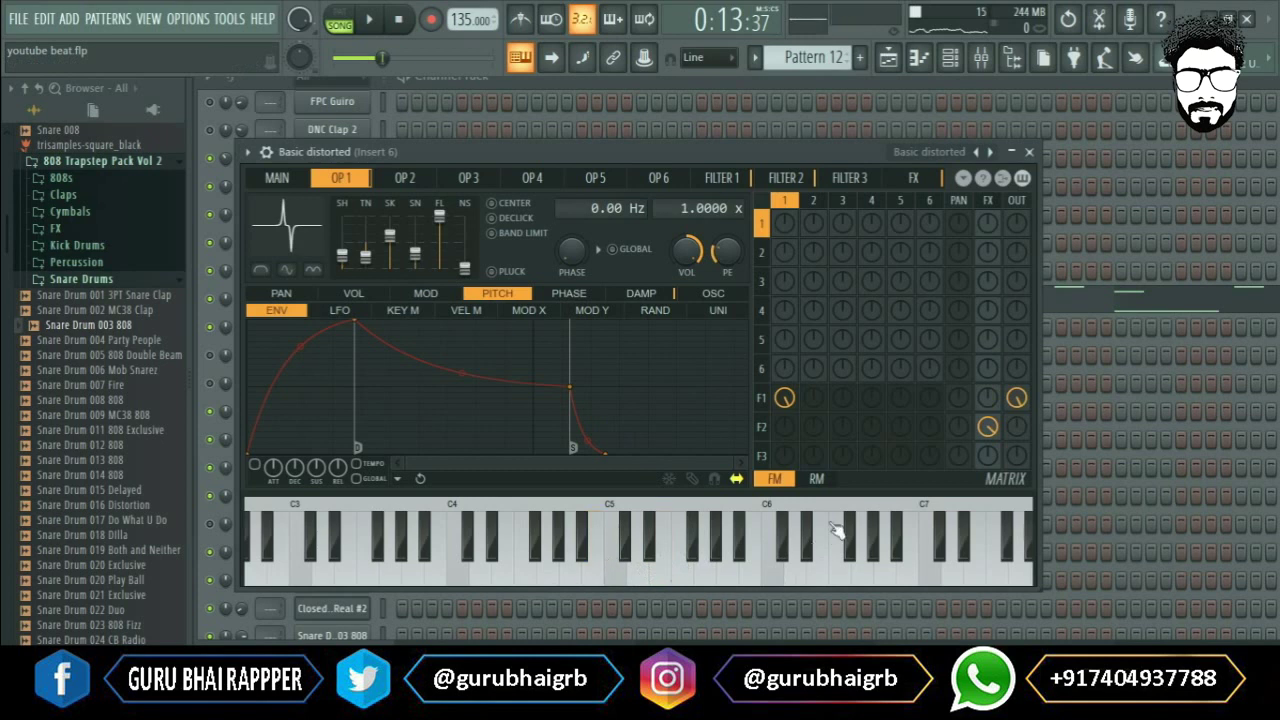
pyautogui.click(1034, 155)
# Play Pattern 12 in pattern mode and lower operator 1's pre-filter in the Basic distorted synth
pyautogui.press('l')
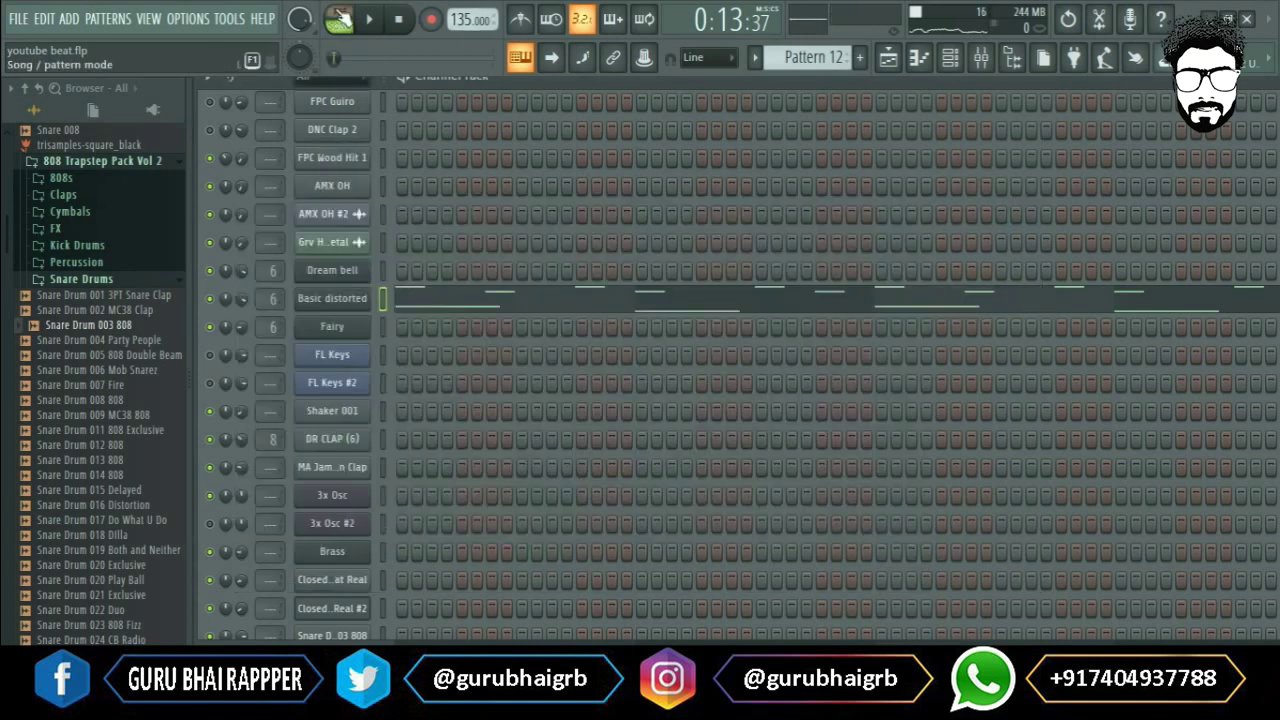
pyautogui.press('space')
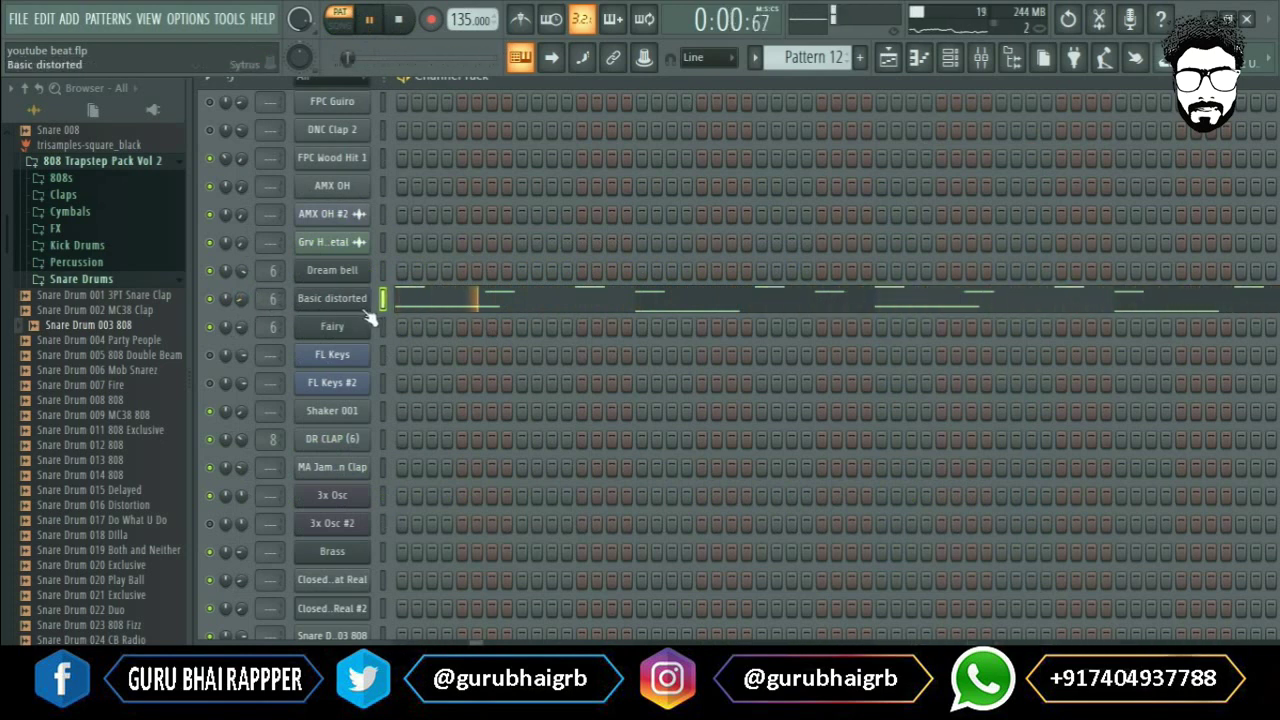
pyautogui.click(332, 298)
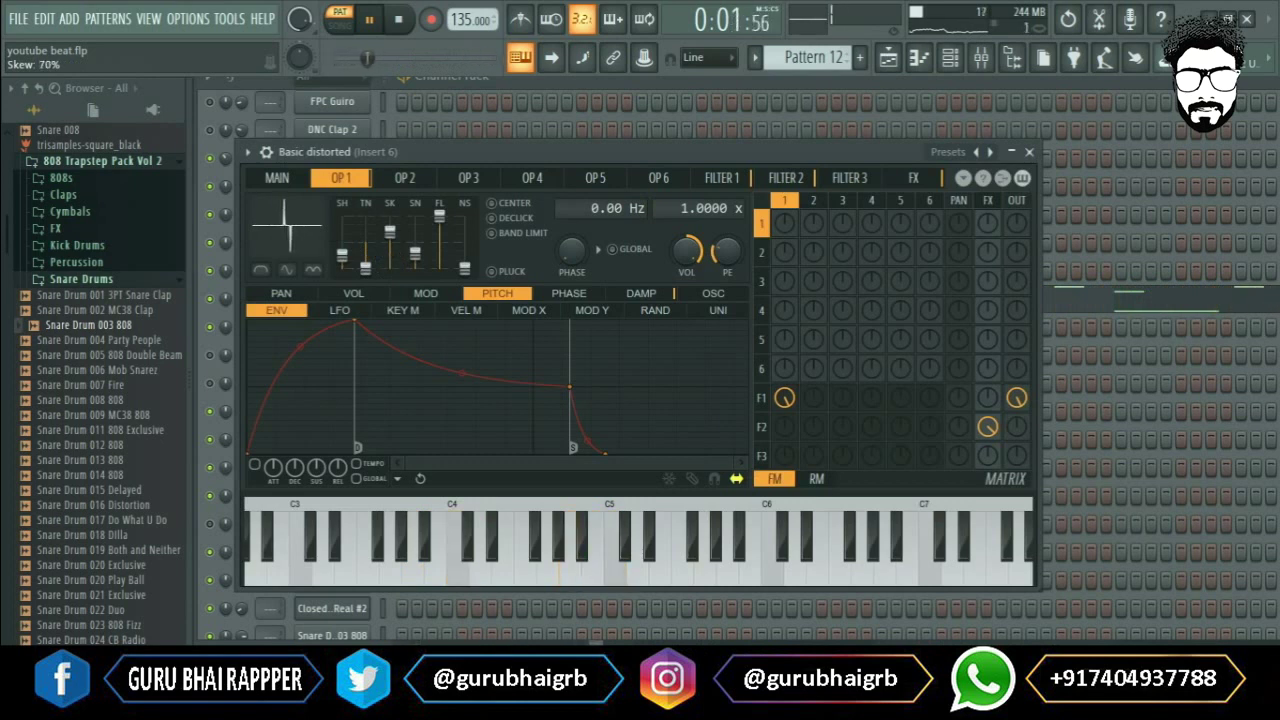
pyautogui.moveTo(439, 215); pyautogui.dragTo(443, 276)
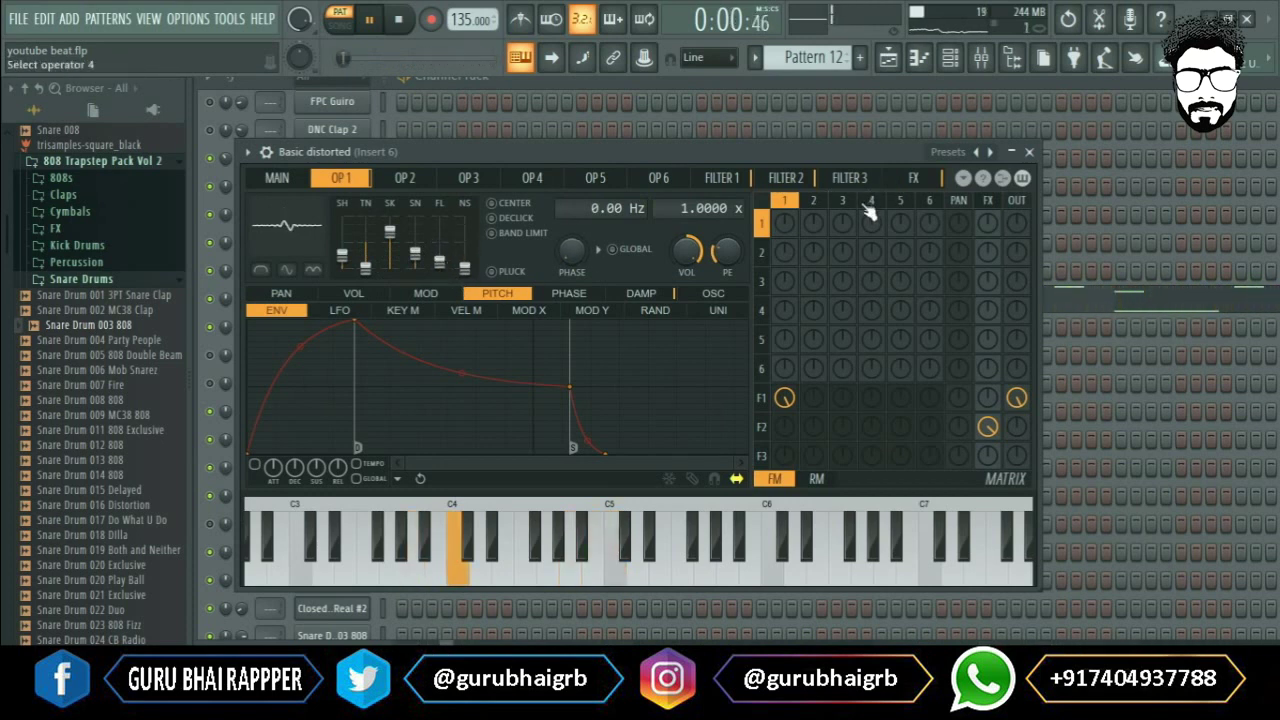
# Turn on all three waveform switches of operator 1, bring its tension and skew near the middle, and stop playback
pyautogui.click(287, 272)
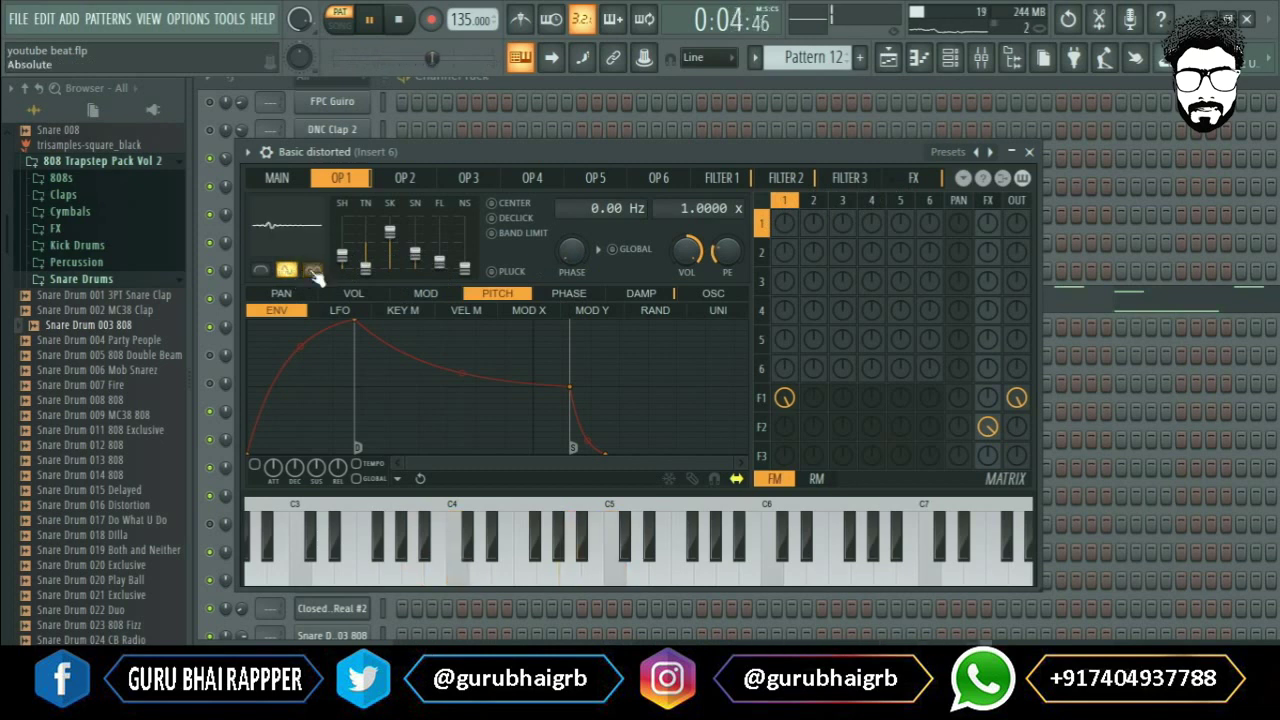
pyautogui.click(314, 272)
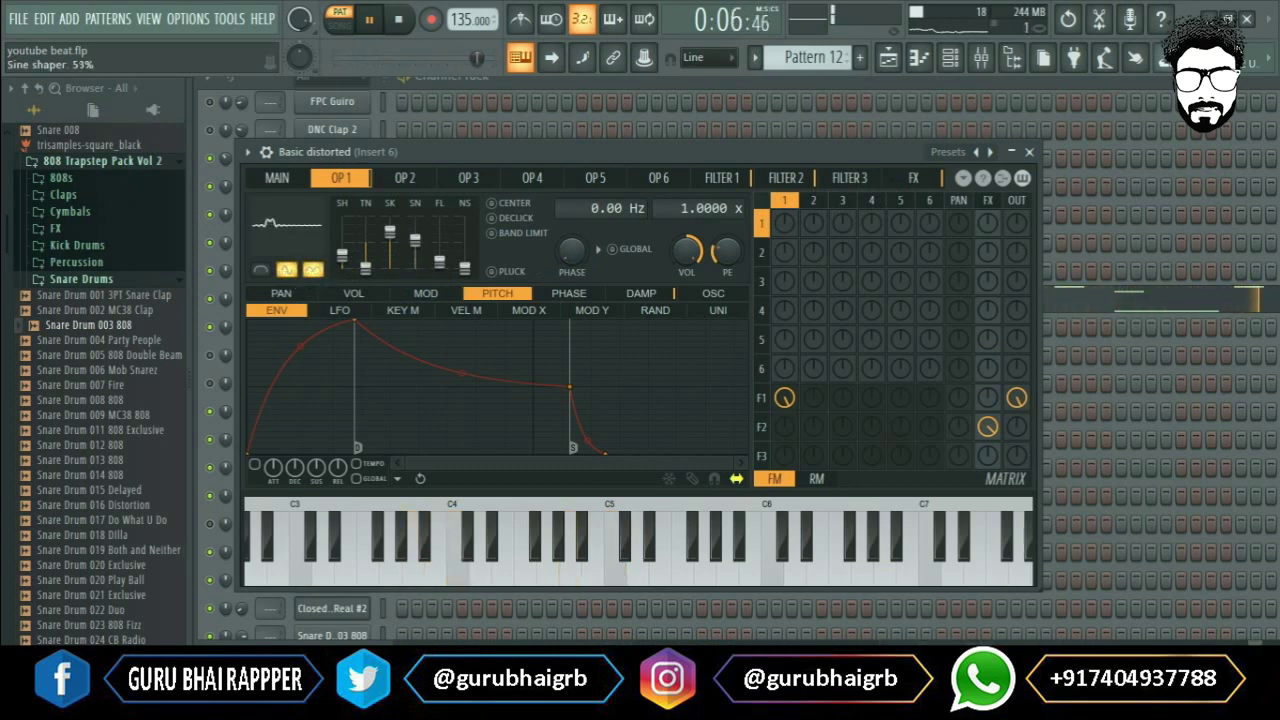
pyautogui.moveTo(390, 231); pyautogui.dragTo(390, 236)
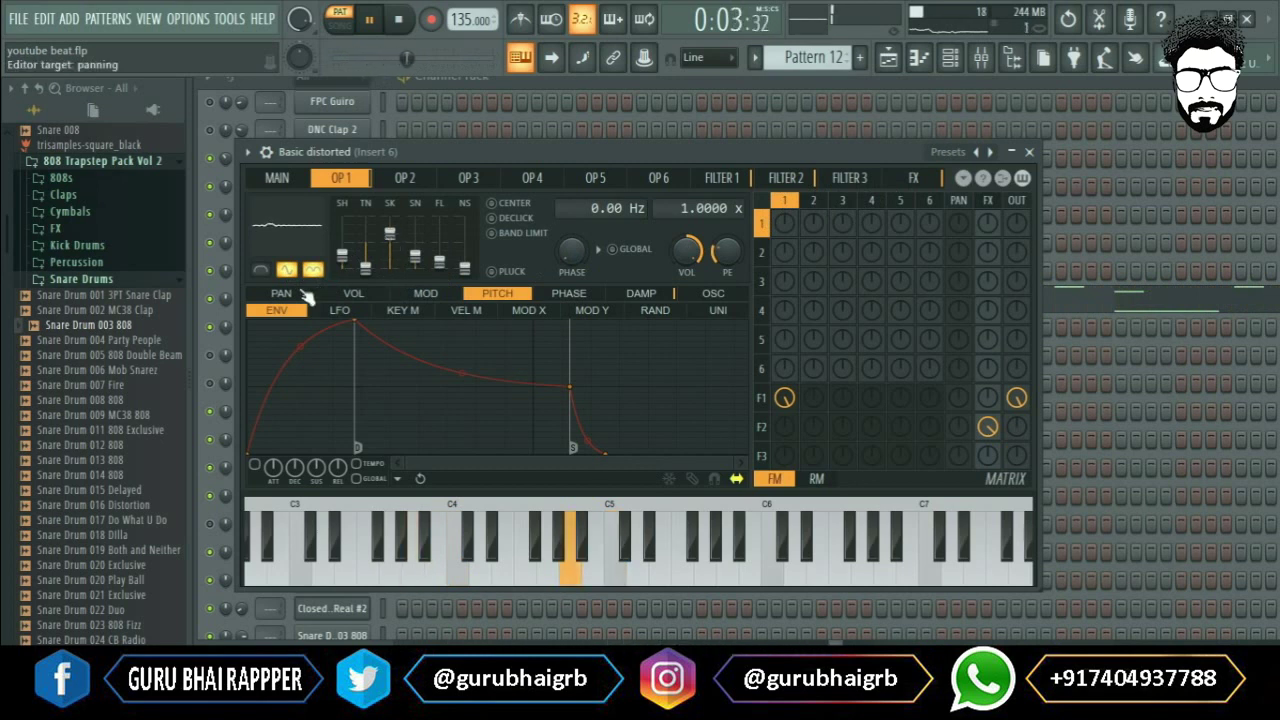
pyautogui.click(259, 272)
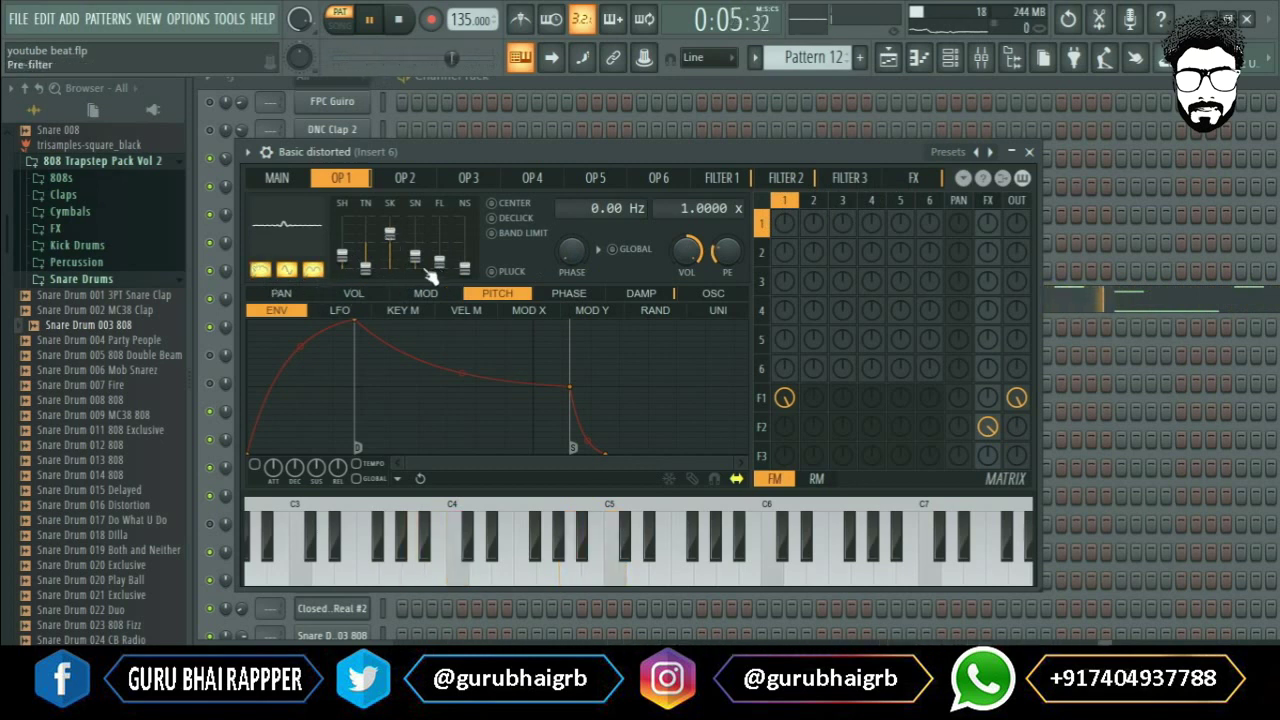
pyautogui.moveTo(365, 265); pyautogui.dragTo(390, 250)
pyautogui.press('space')
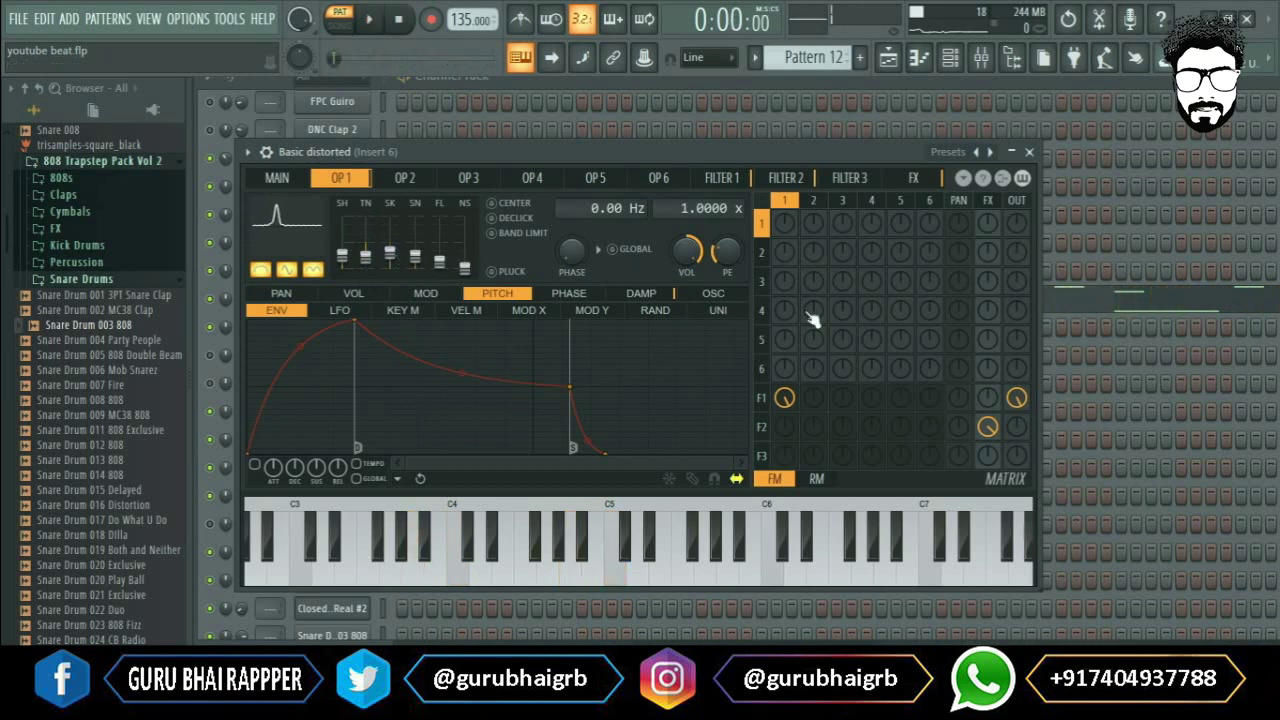
# Lower the Filter 1 output send to about 41% during playback, close the synth and replay the pattern
pyautogui.press('space')
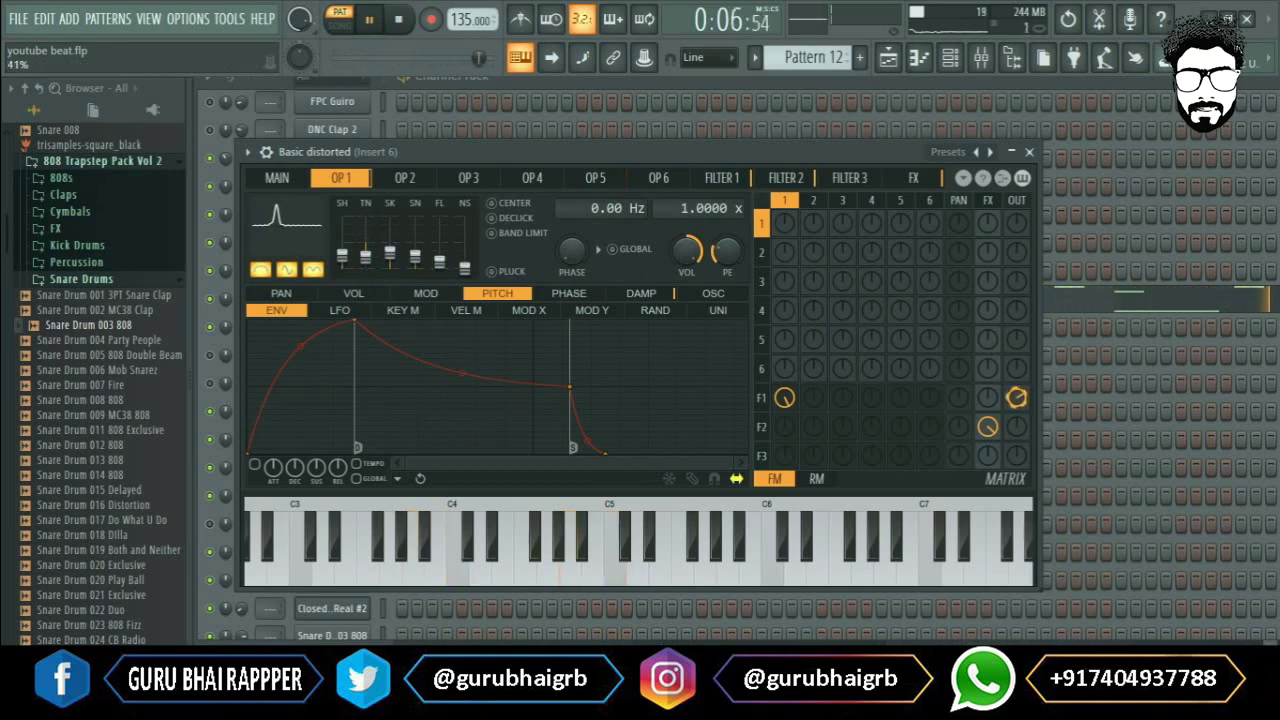
pyautogui.press('space')
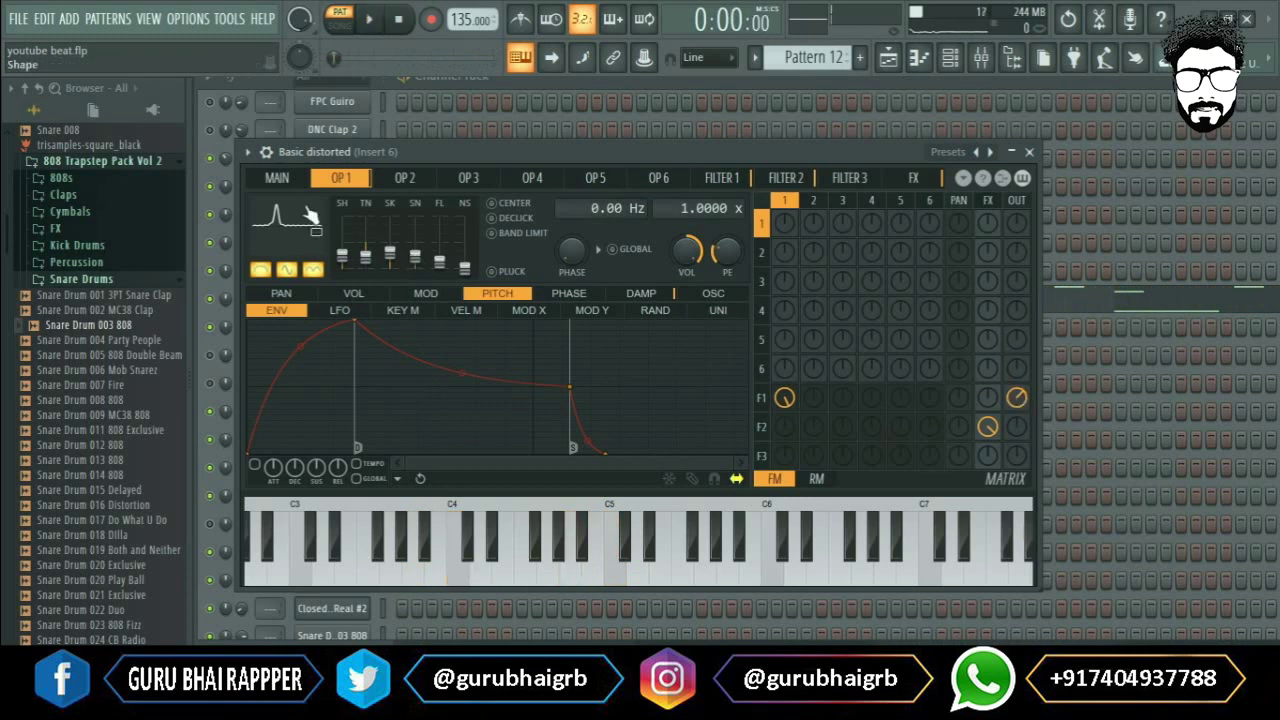
pyautogui.click(1029, 152)
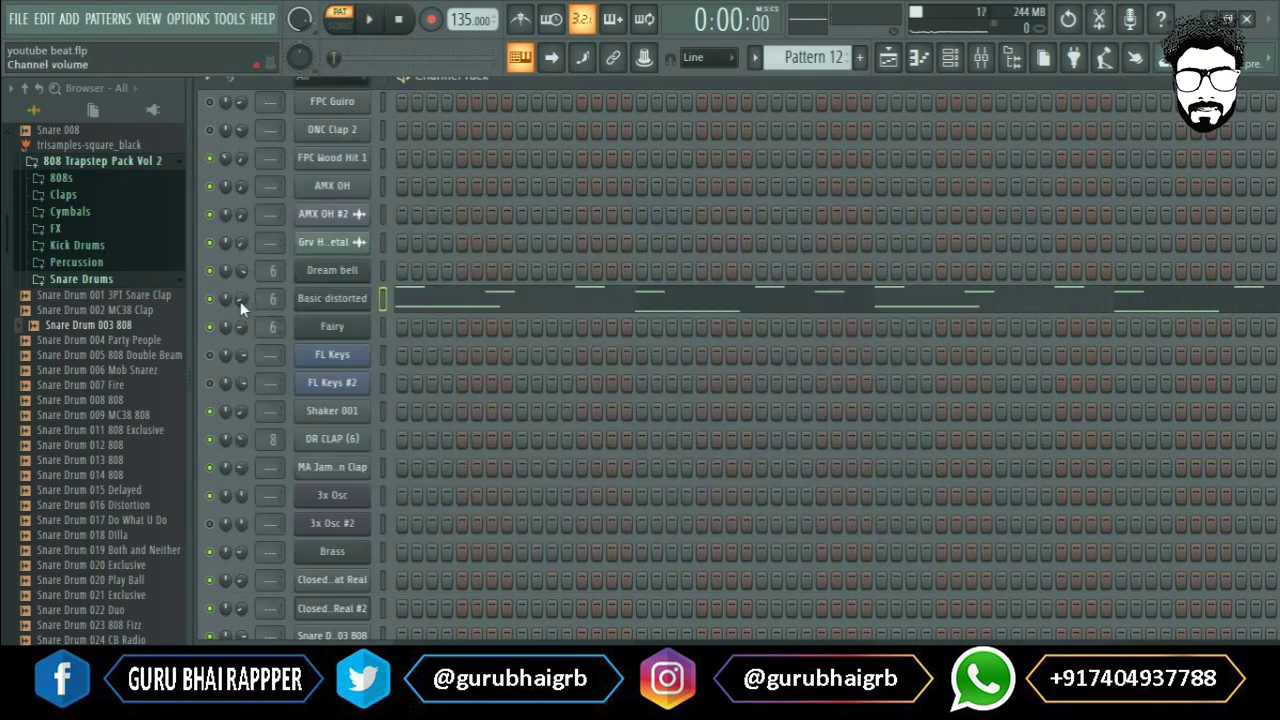
pyautogui.press('space')
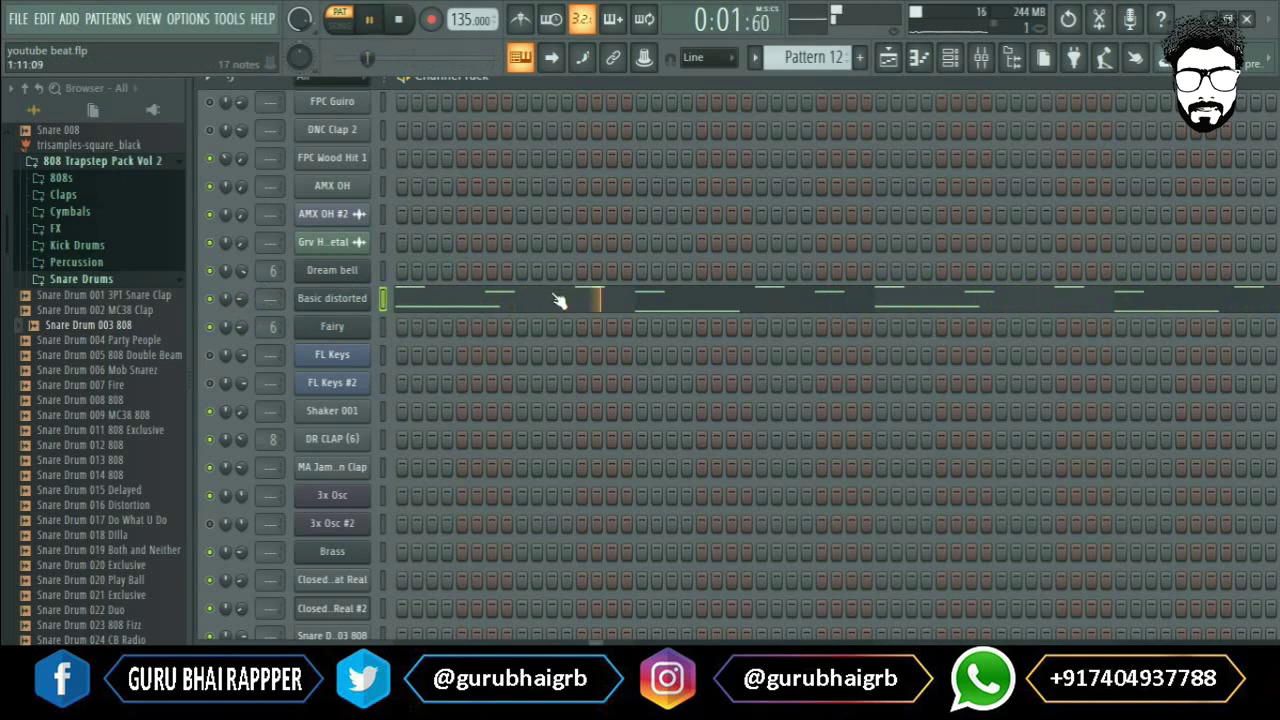
# Place Pattern 12 at bar 1 of Track 10 in the playlist and show the audio clips in the clip picker
pyautogui.click(952, 68)
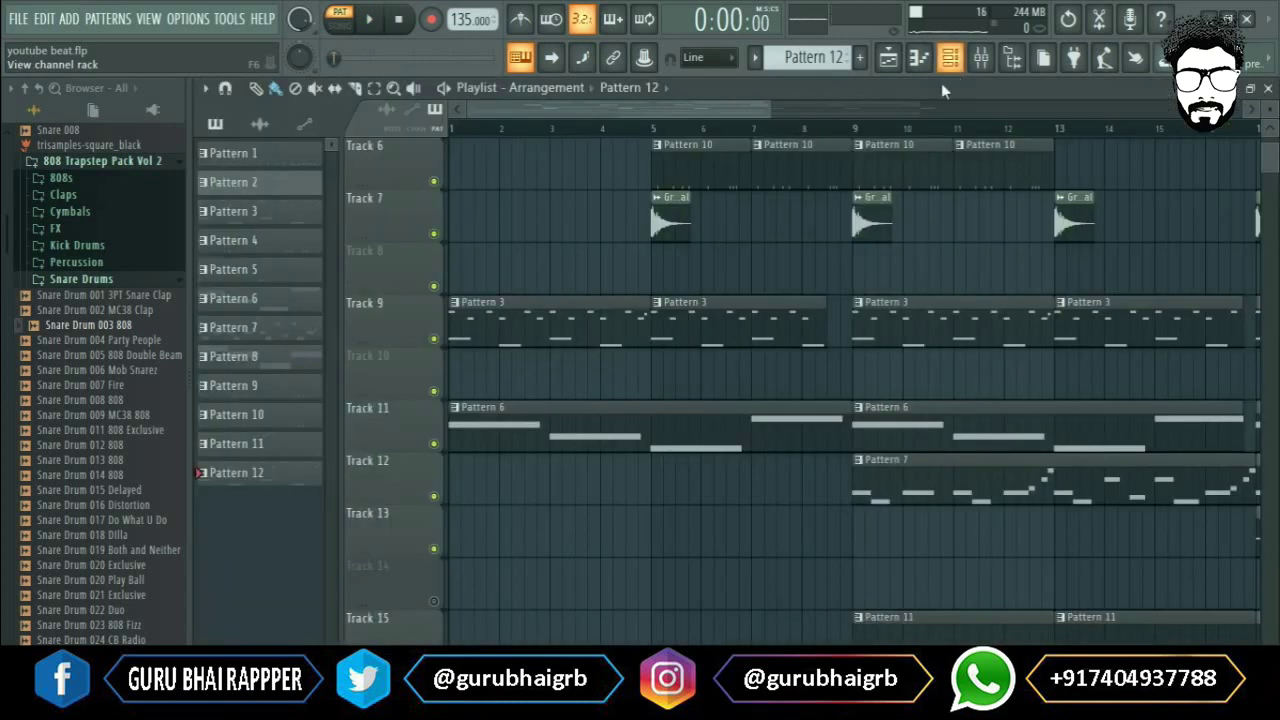
pyautogui.scroll(-3, 680, 145)
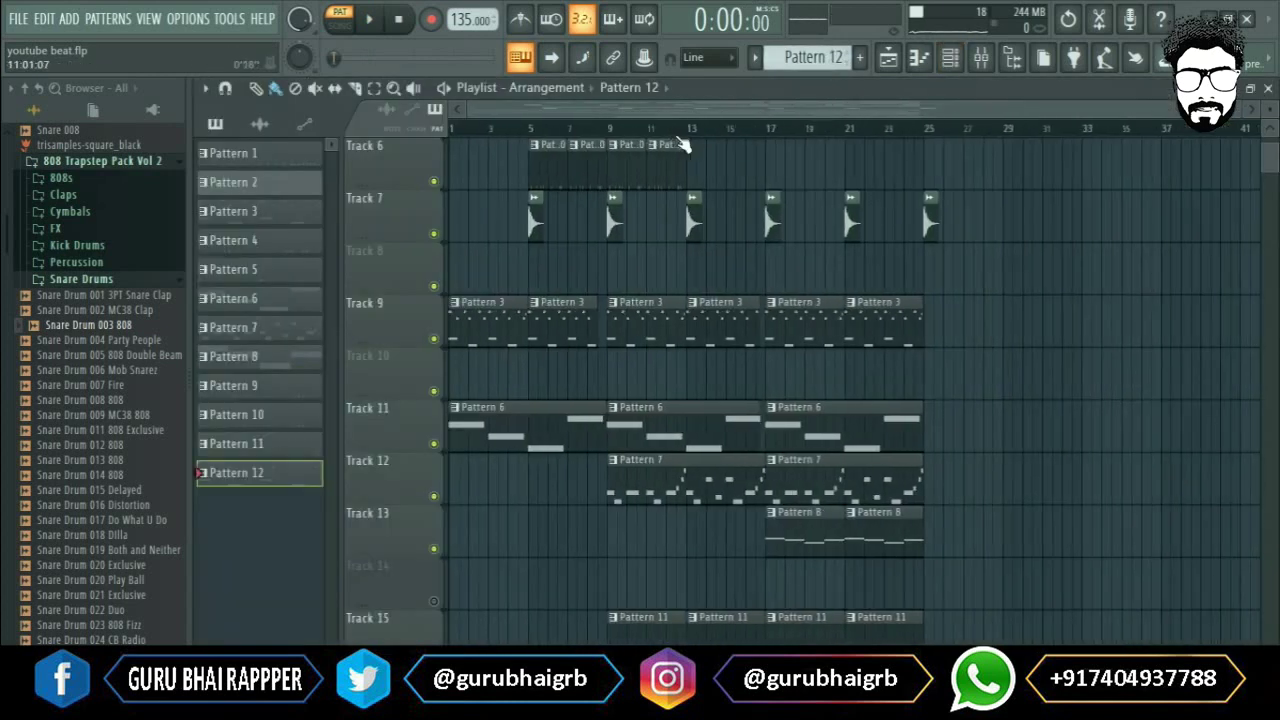
pyautogui.scroll(-2, 680, 145)
pyautogui.click(998, 262)
pyautogui.moveTo(998, 262); pyautogui.dragTo(362, 252)
pyautogui.click(260, 123)
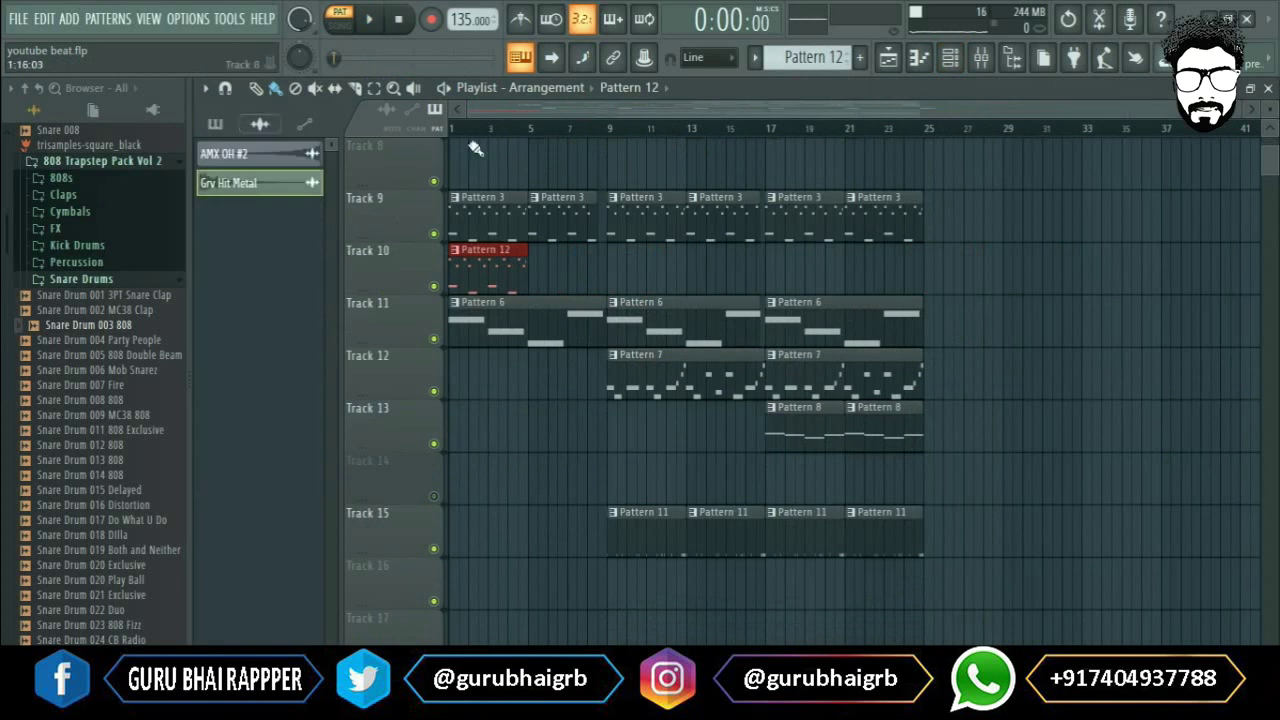
# Play the arrangement in song mode and add Pattern 12 clips at bars 5 and 9 of Track 10
pyautogui.press('l')
pyautogui.press('space')
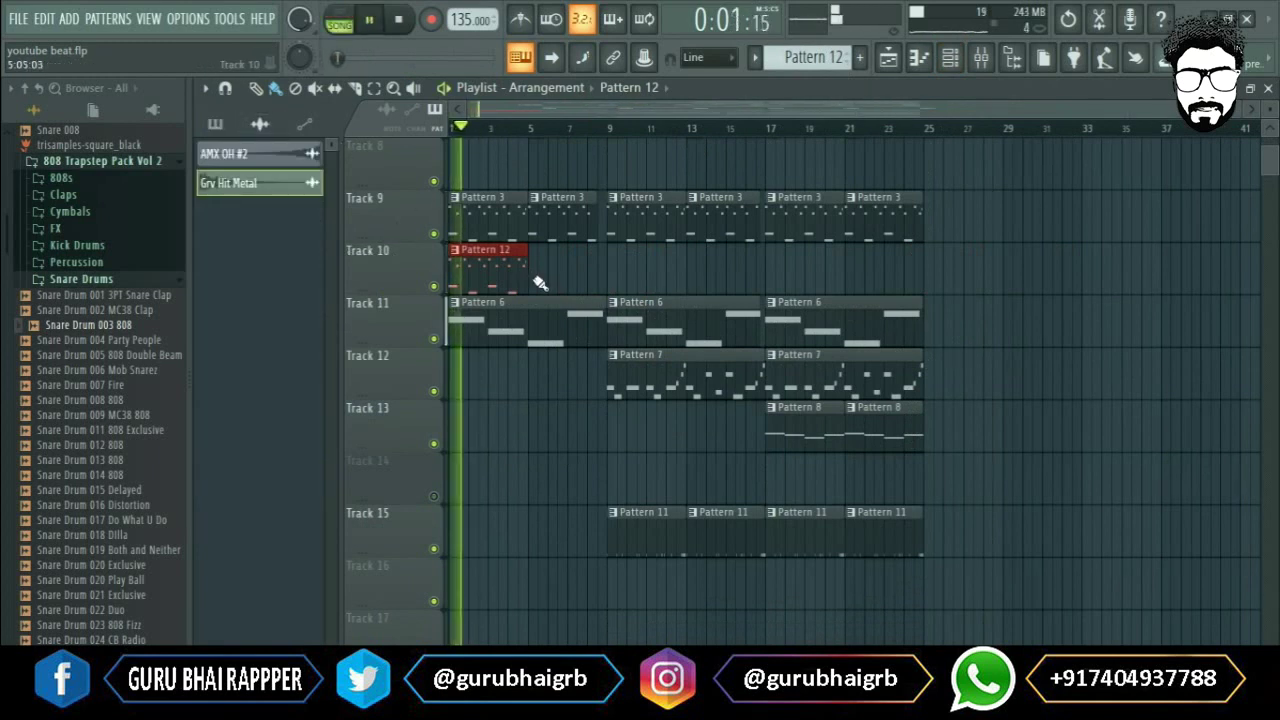
pyautogui.click(541, 280)
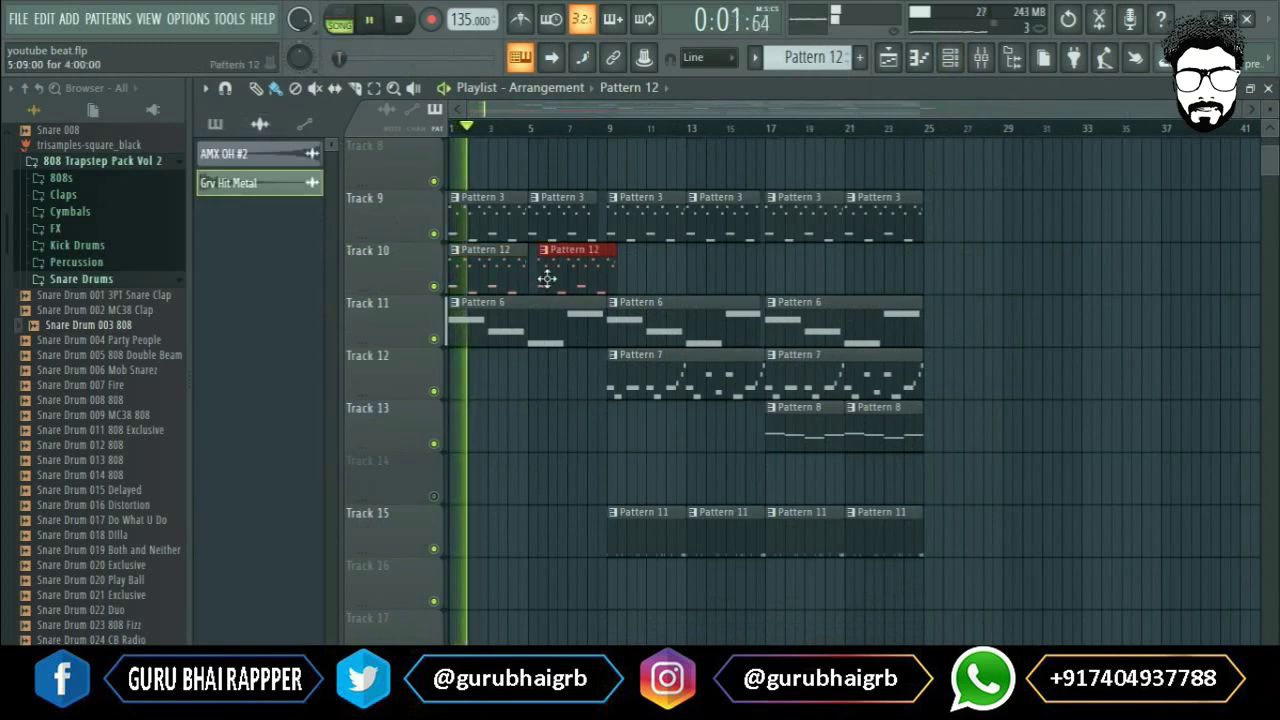
pyautogui.click(640, 276)
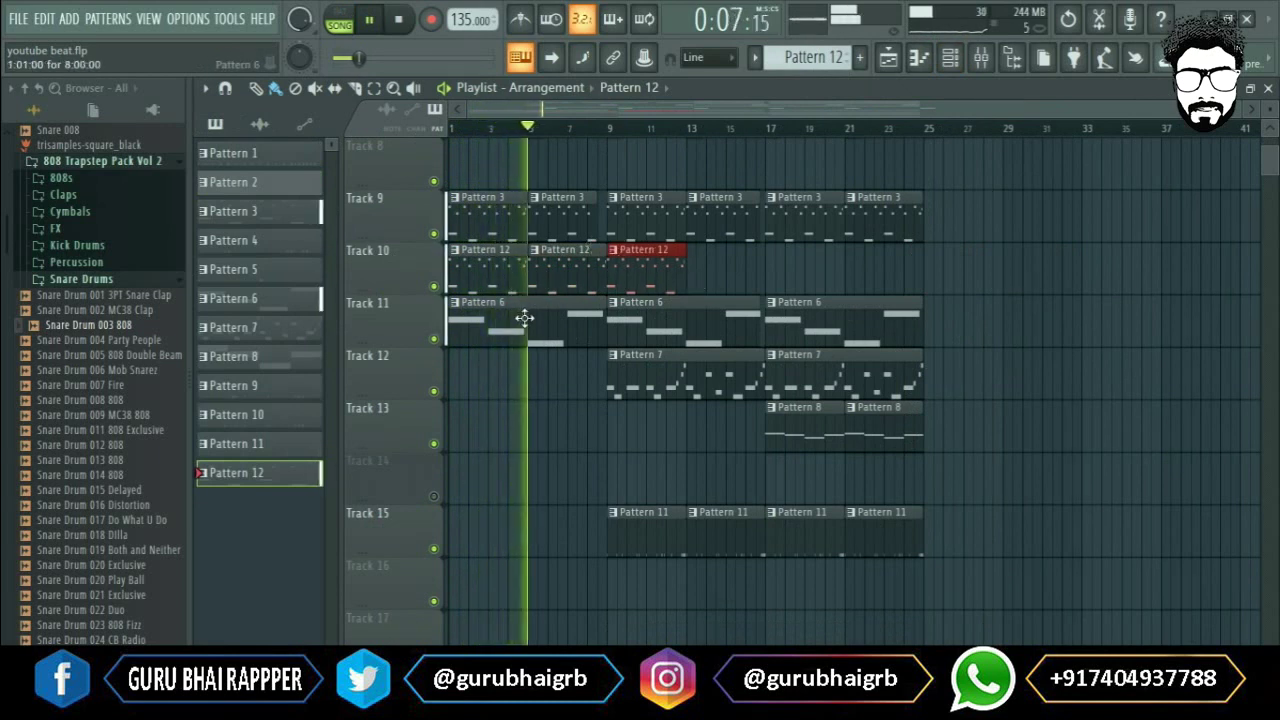
# Set the Basic distorted channel volume to about 14% during playback and return to the playlist
pyautogui.click(950, 57)
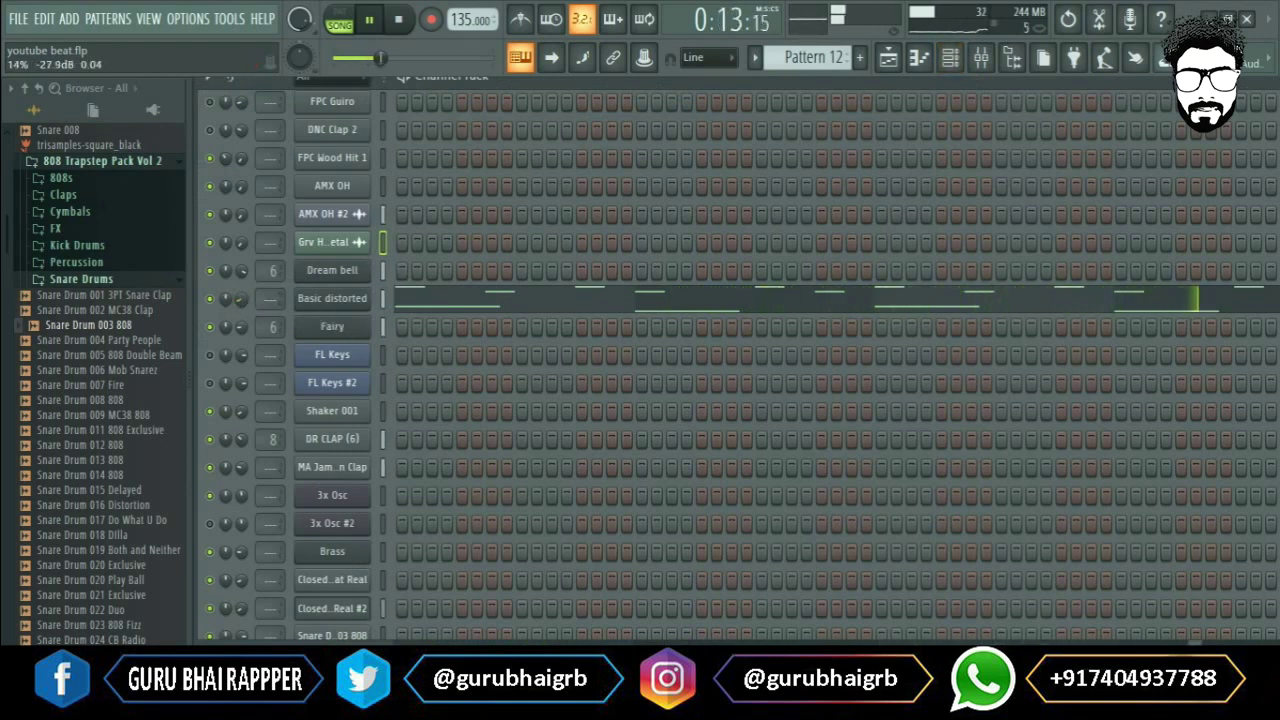
pyautogui.click(950, 58)
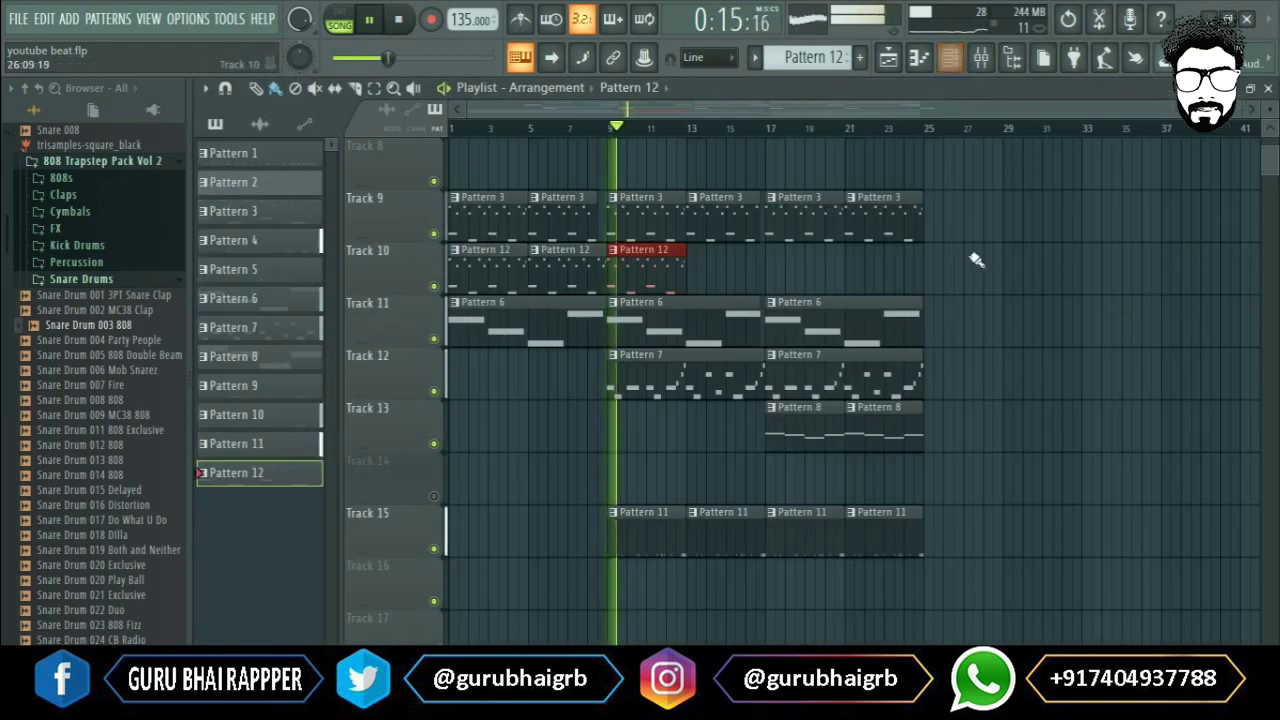
# Add a Pattern 12 clip at bar 13 of Track 10 and delete the first Pattern 3 clip from Track 9
pyautogui.moveTo(720, 277); pyautogui.dragTo(700, 280)
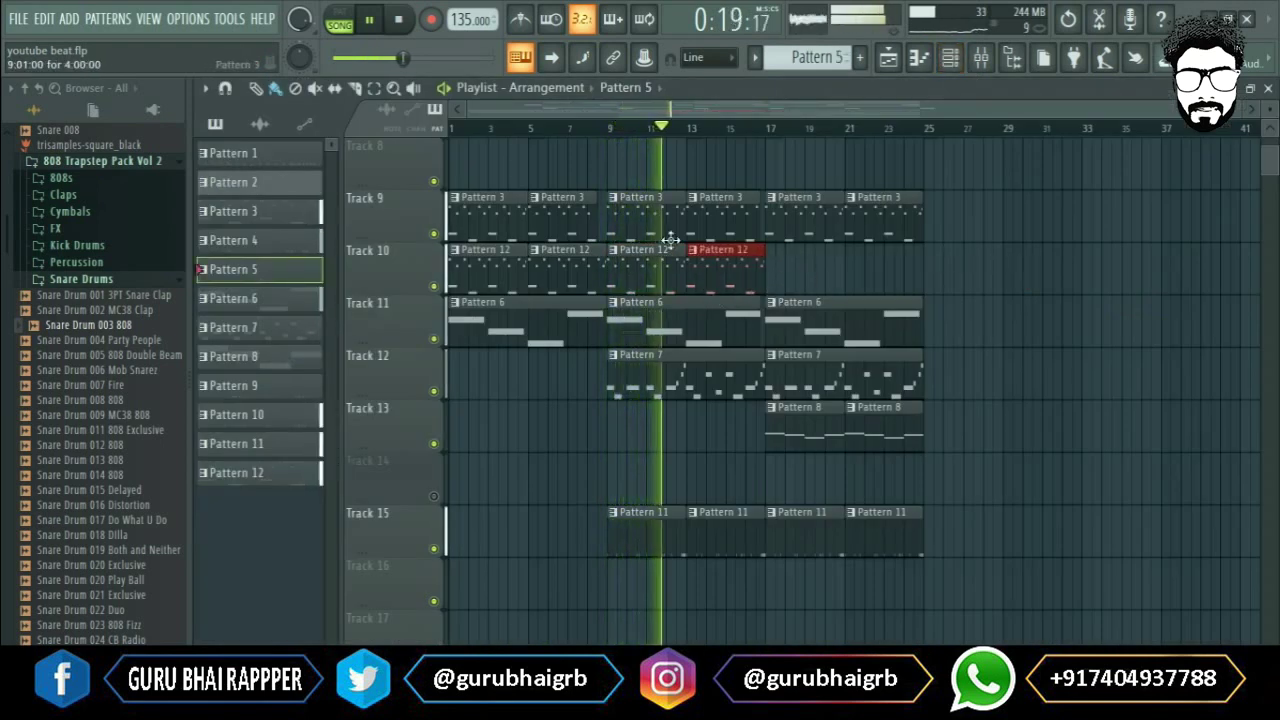
pyautogui.press('space')
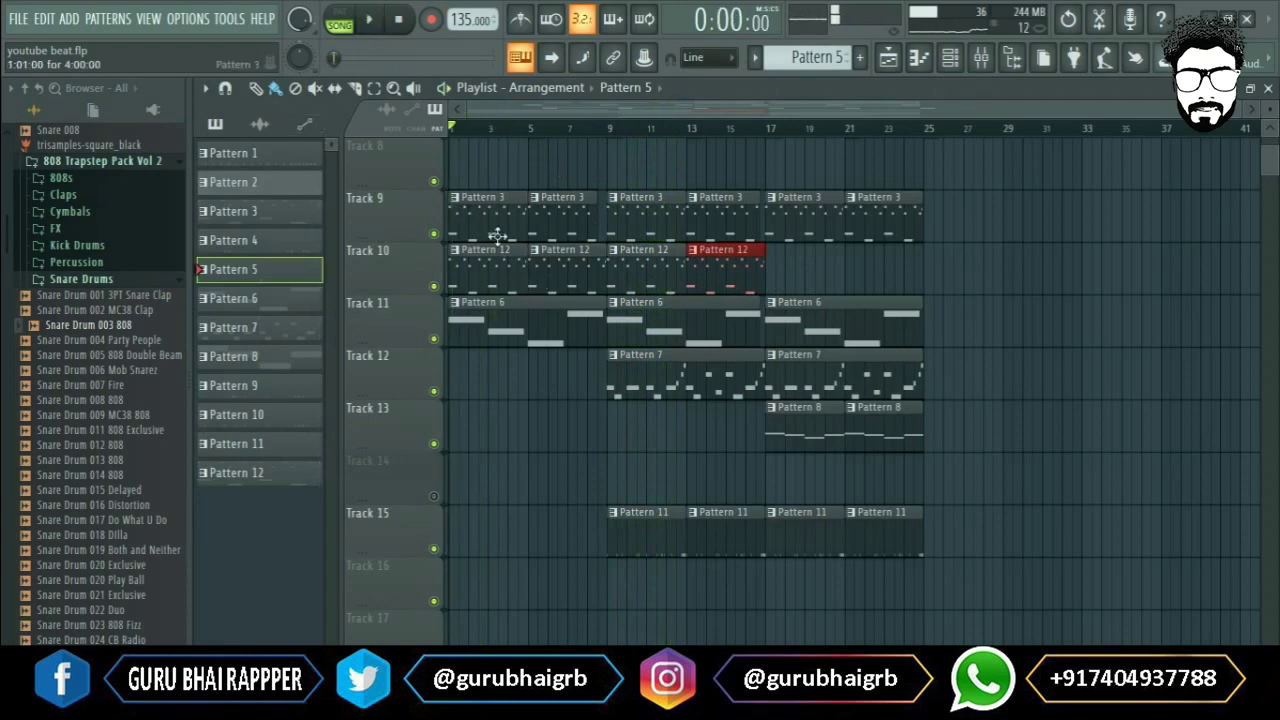
pyautogui.rightClick(497, 235)
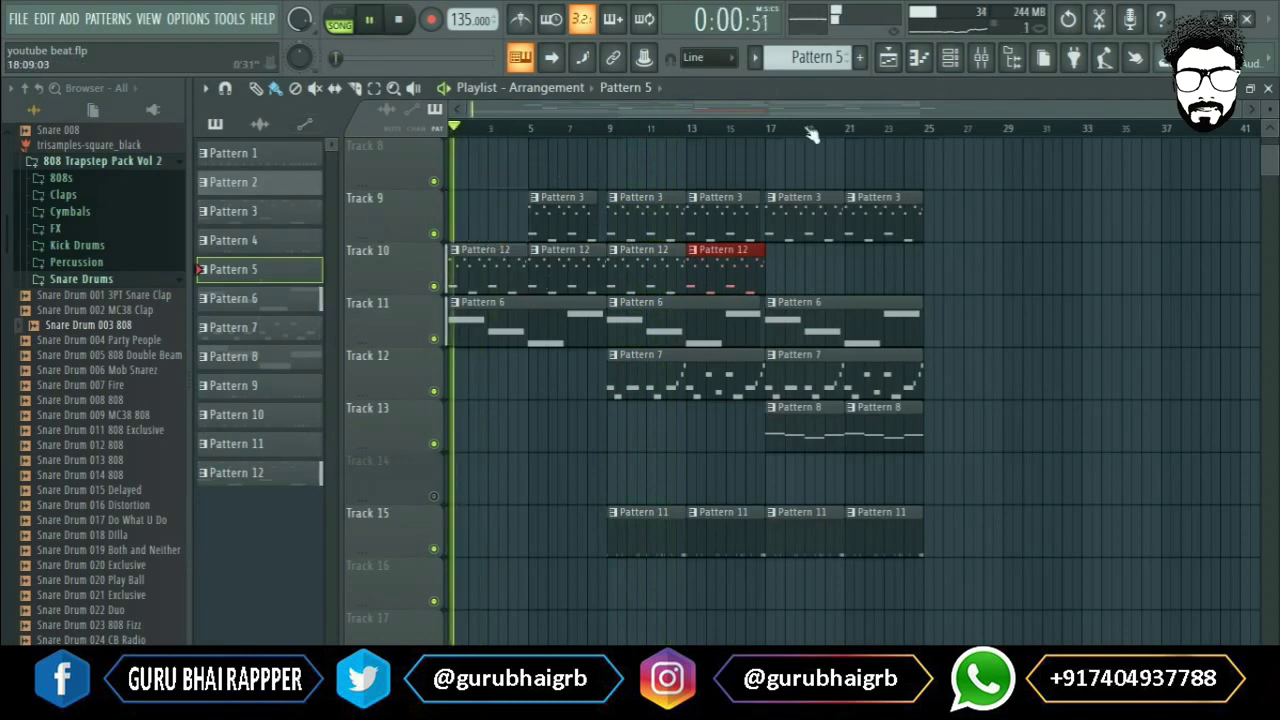
# Set the Basic distorted channel volume to about 32% while replaying the song, check the playlist and return to the channel rack
pyautogui.press('F6')
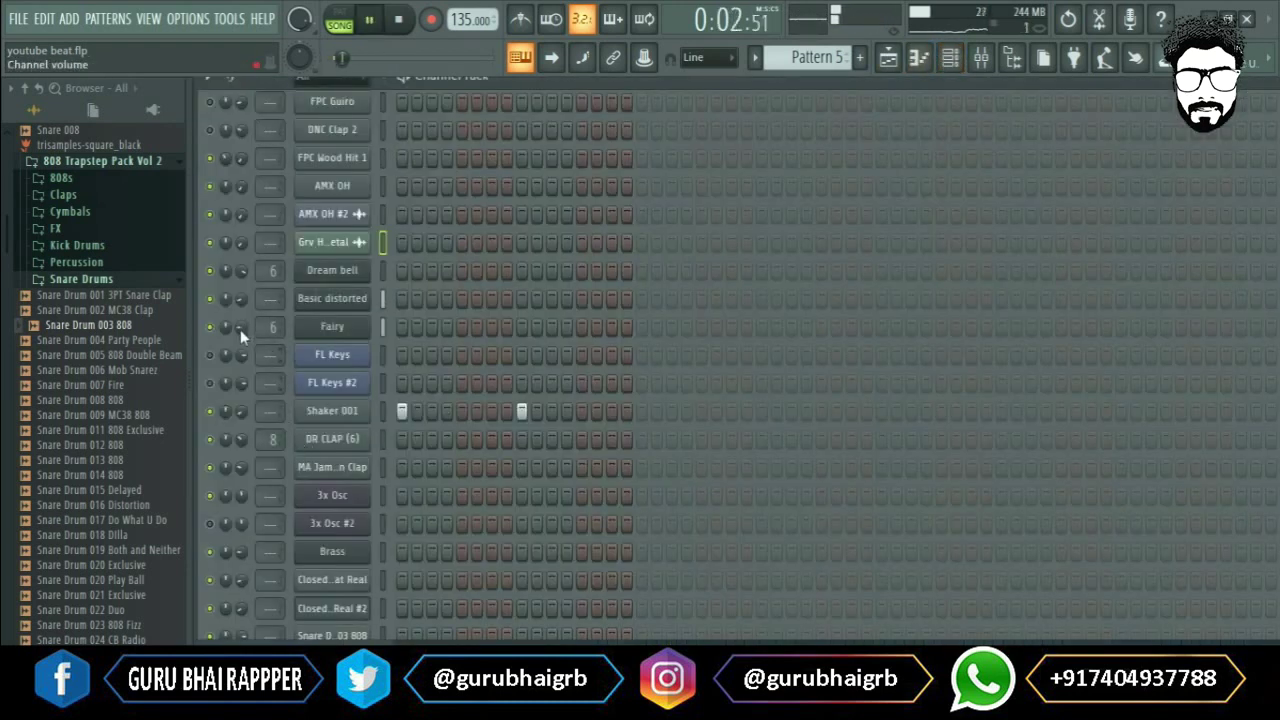
pyautogui.moveTo(242, 300); pyautogui.dragTo(242, 318)
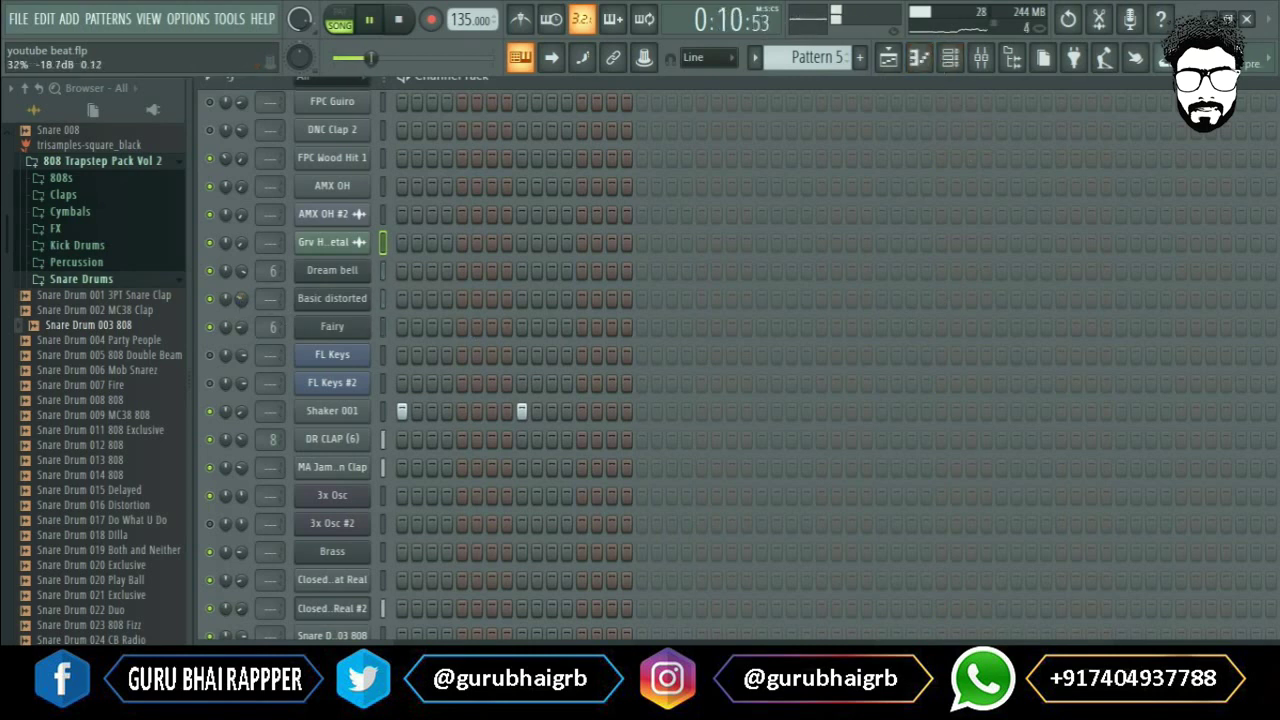
pyautogui.click(893, 64)
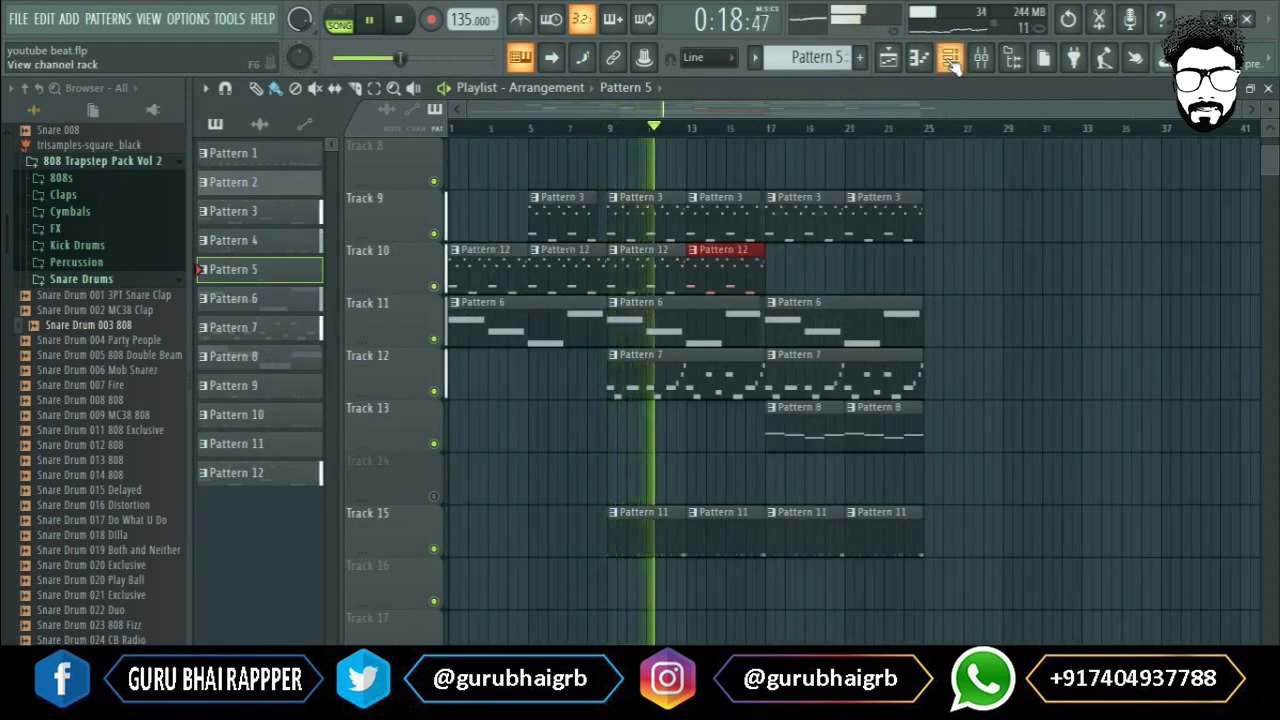
pyautogui.press('F6')
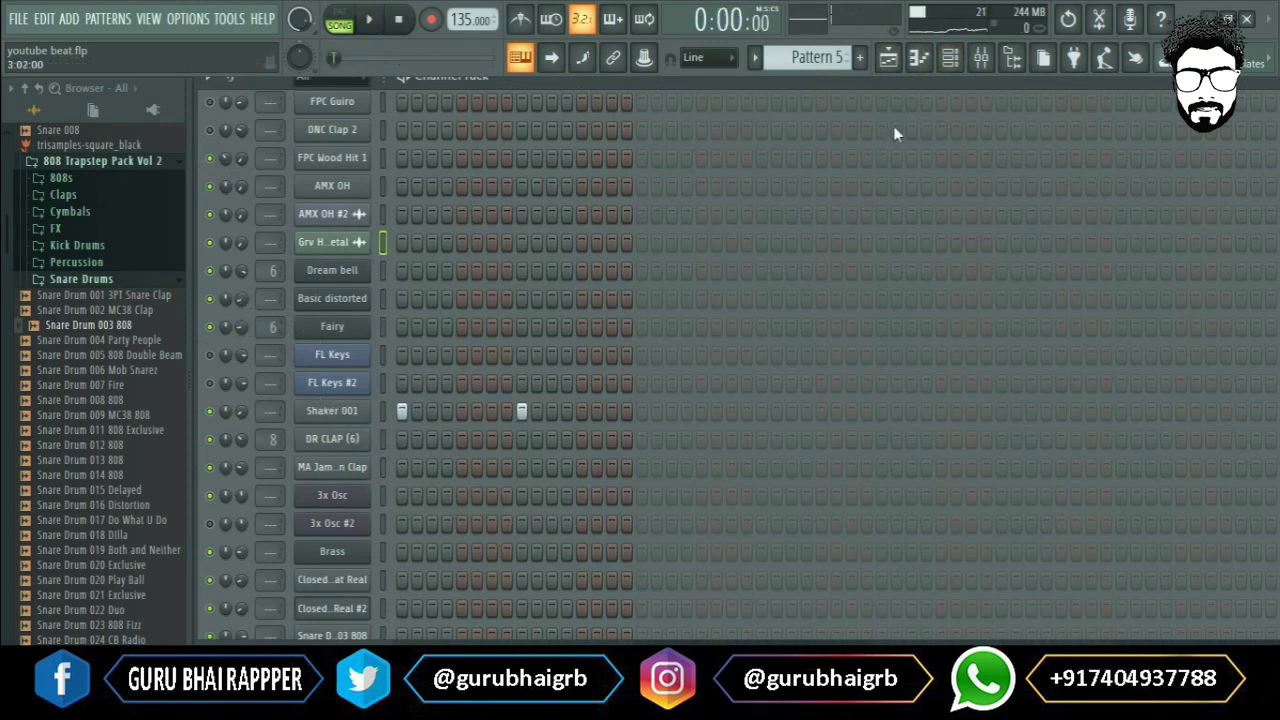
# Return to the playlist and place a Pattern 3 clip at bar 1 of Track 9
pyautogui.click(950, 58)
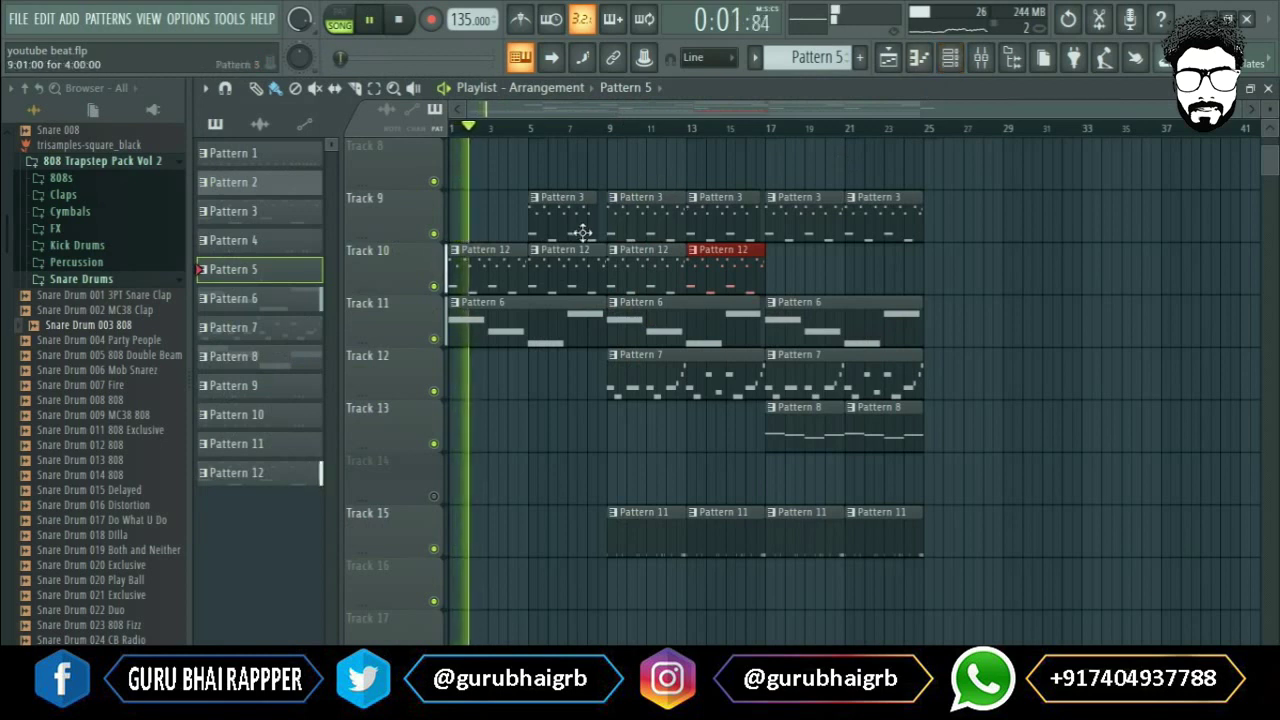
pyautogui.moveTo(543, 212); pyautogui.dragTo(493, 224)
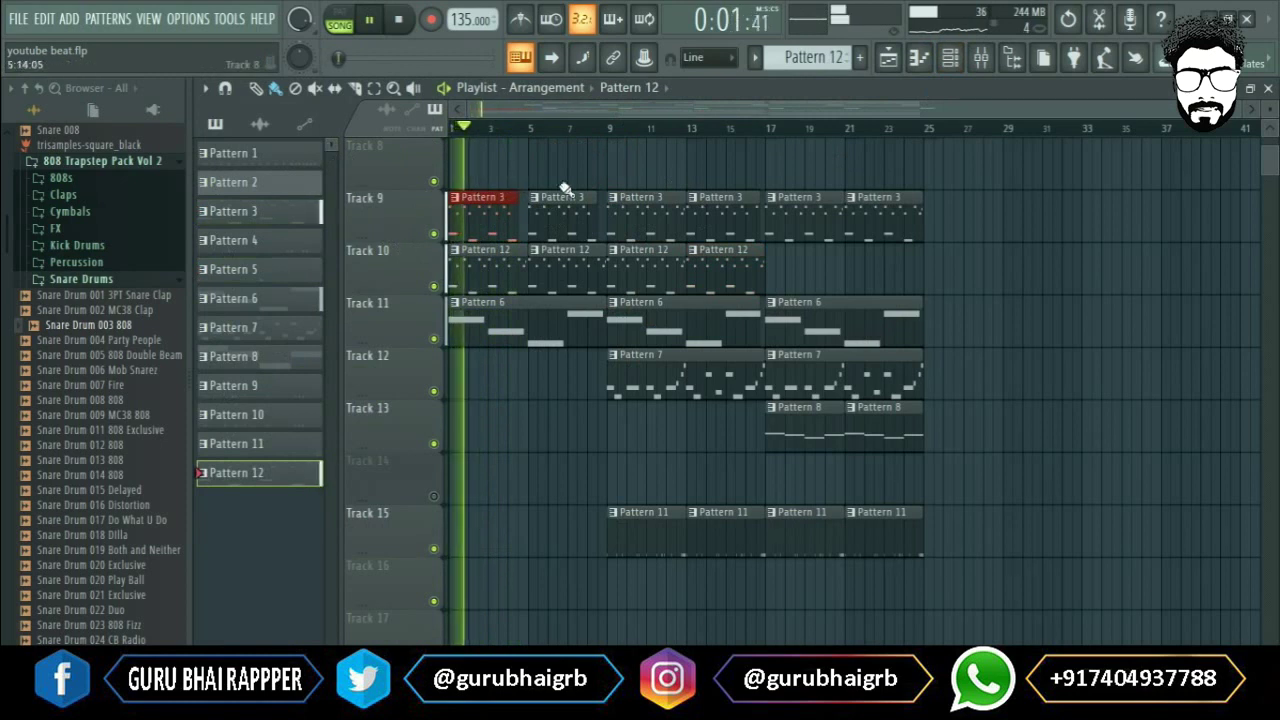
# Set the Basic distorted channel volume to about 8% during playback and continue the song from bar 9 in the playlist
pyautogui.click(950, 58)
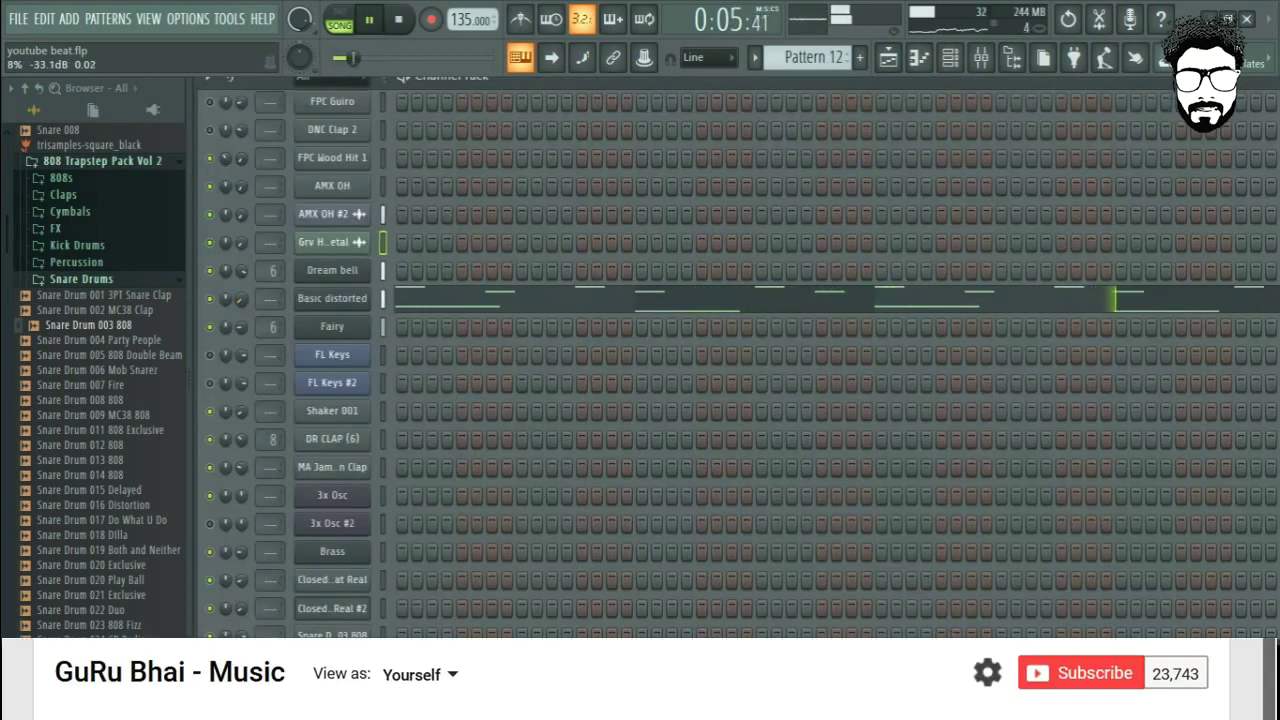
pyautogui.click(950, 58)
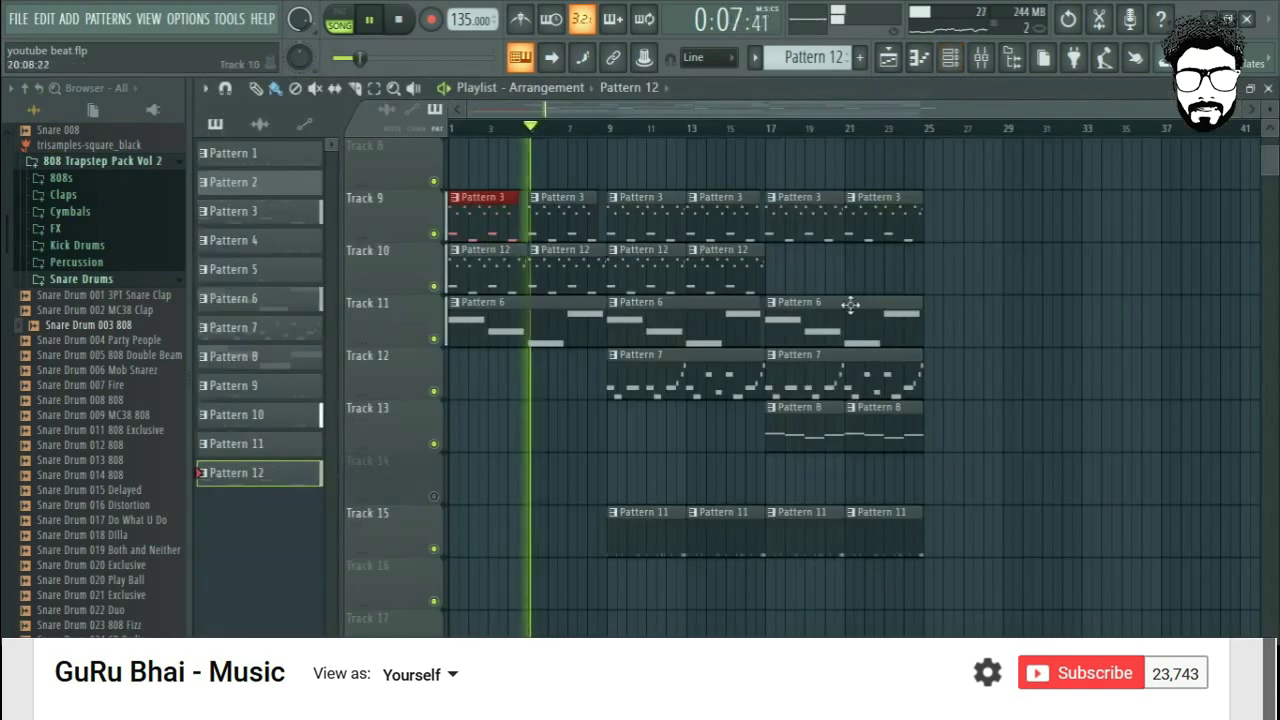
pyautogui.click(610, 130)
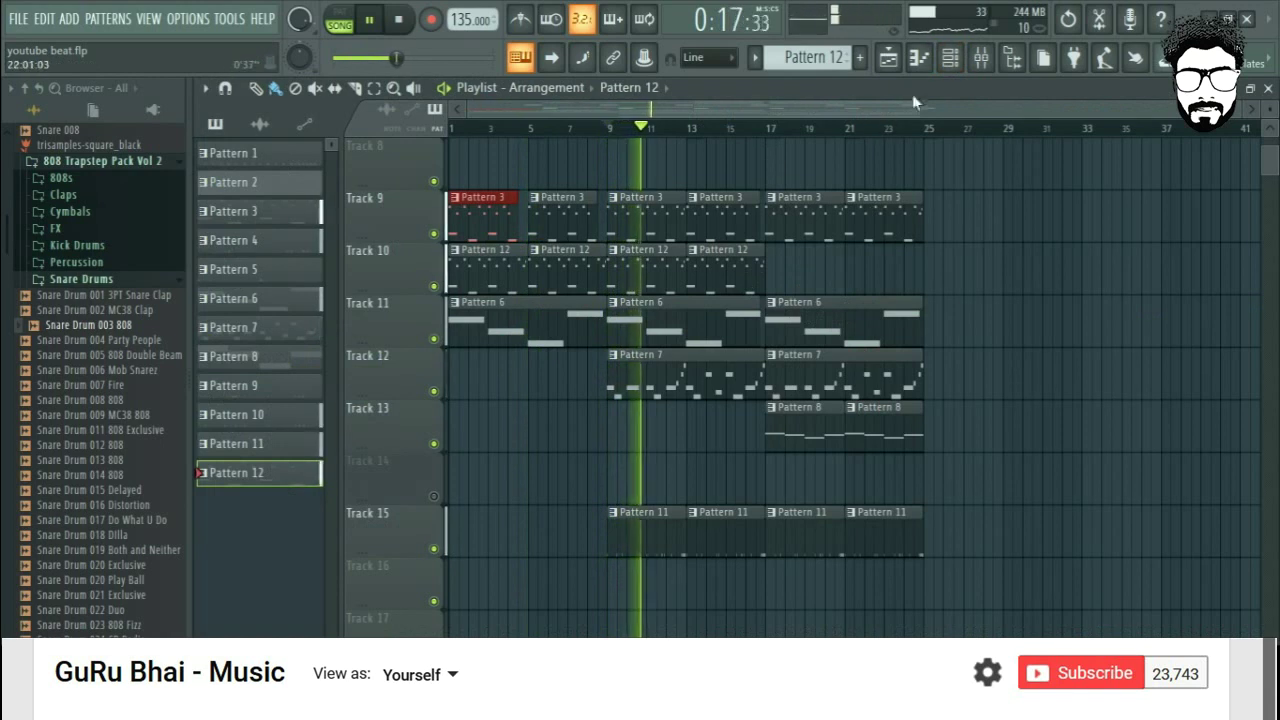
# Open the Basic distorted synth from the channel rack and load the Mando preset
pyautogui.click(950, 58)
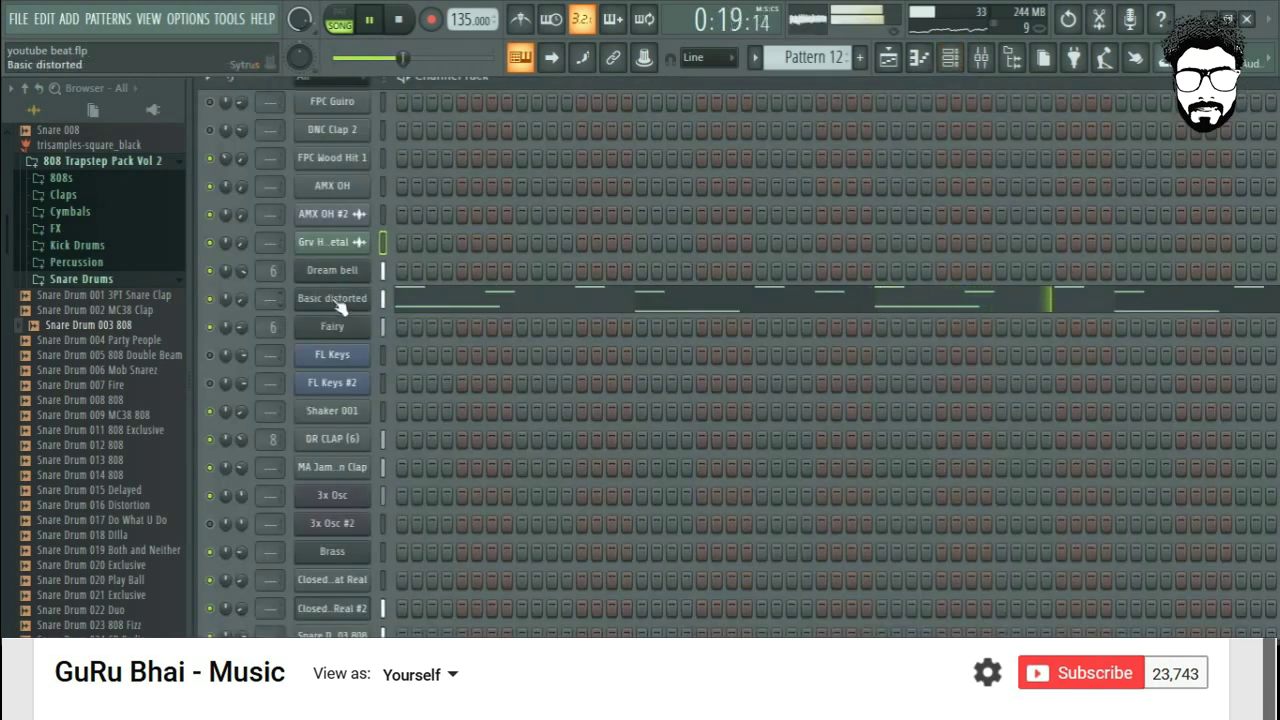
pyautogui.click(338, 301)
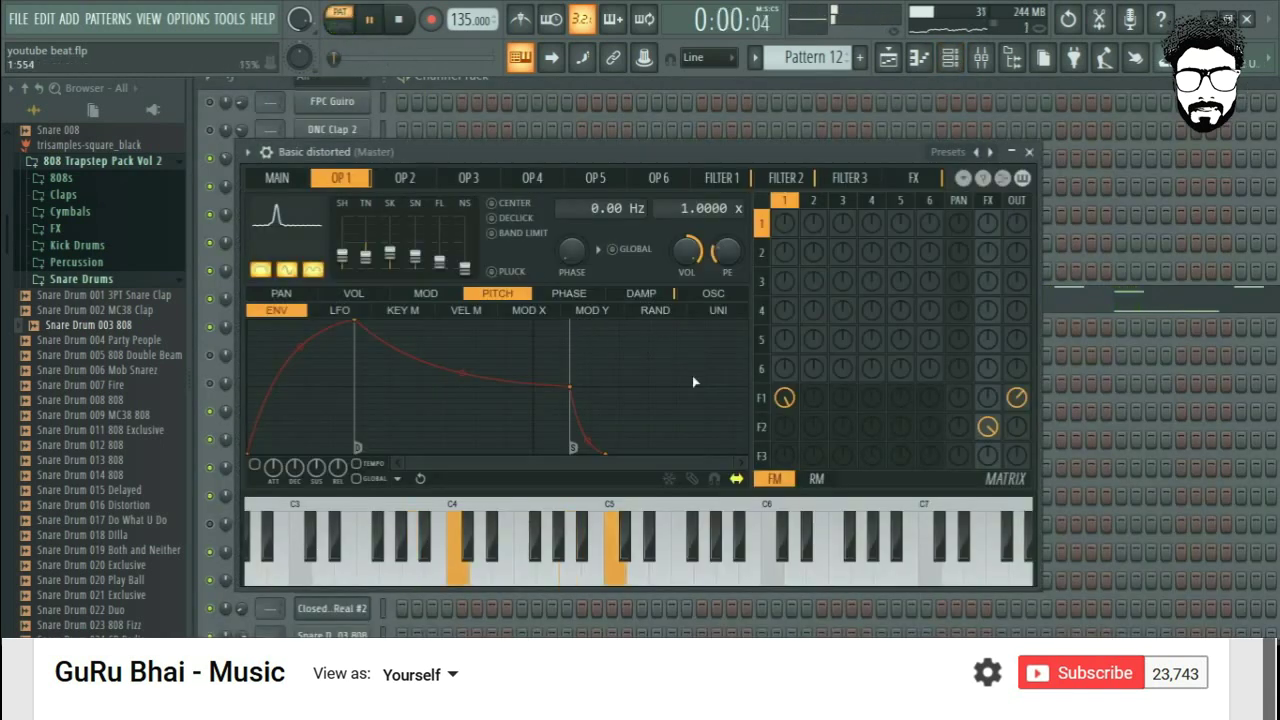
pyautogui.click(248, 157)
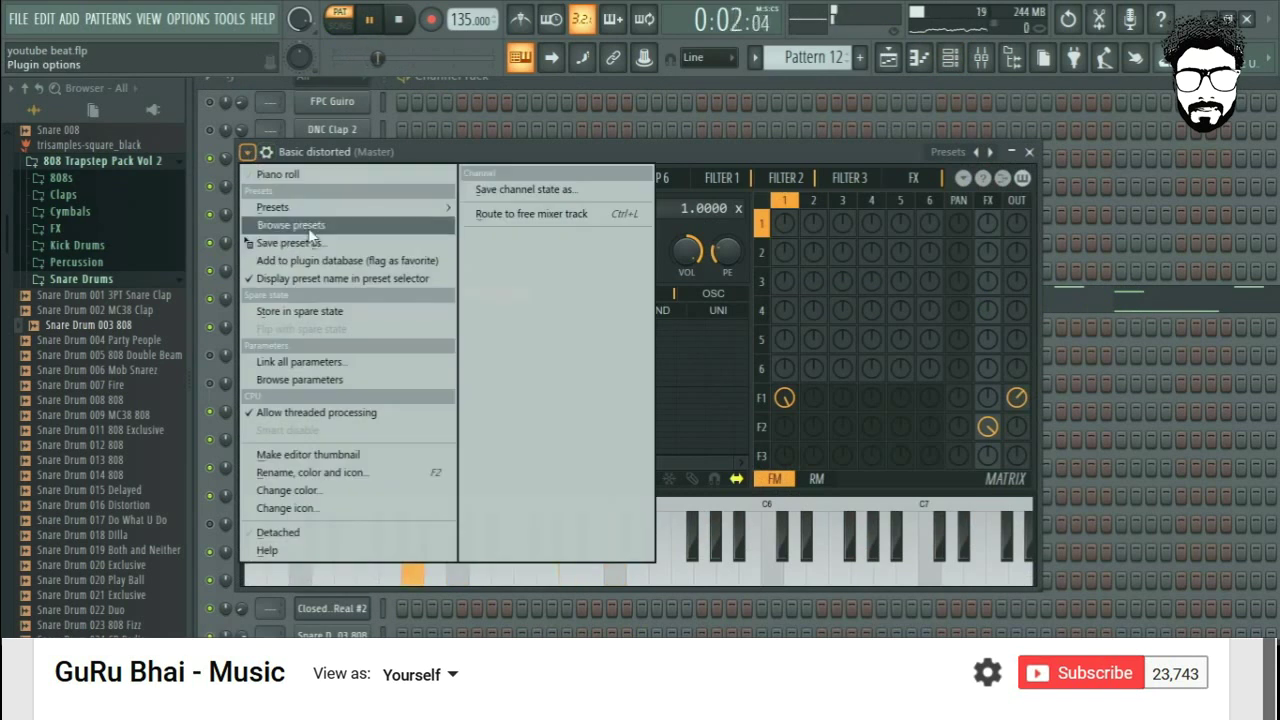
pyautogui.click(641, 165)
pyautogui.click(250, 155)
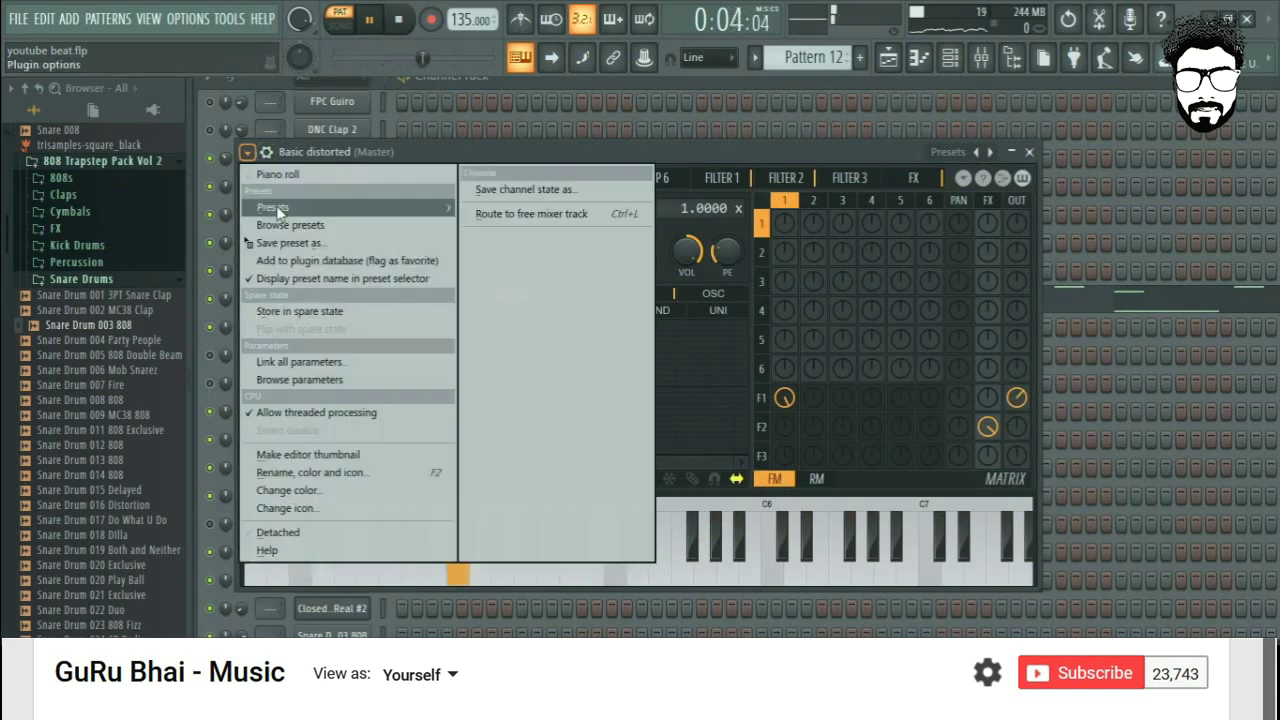
pyautogui.moveTo(286, 235)
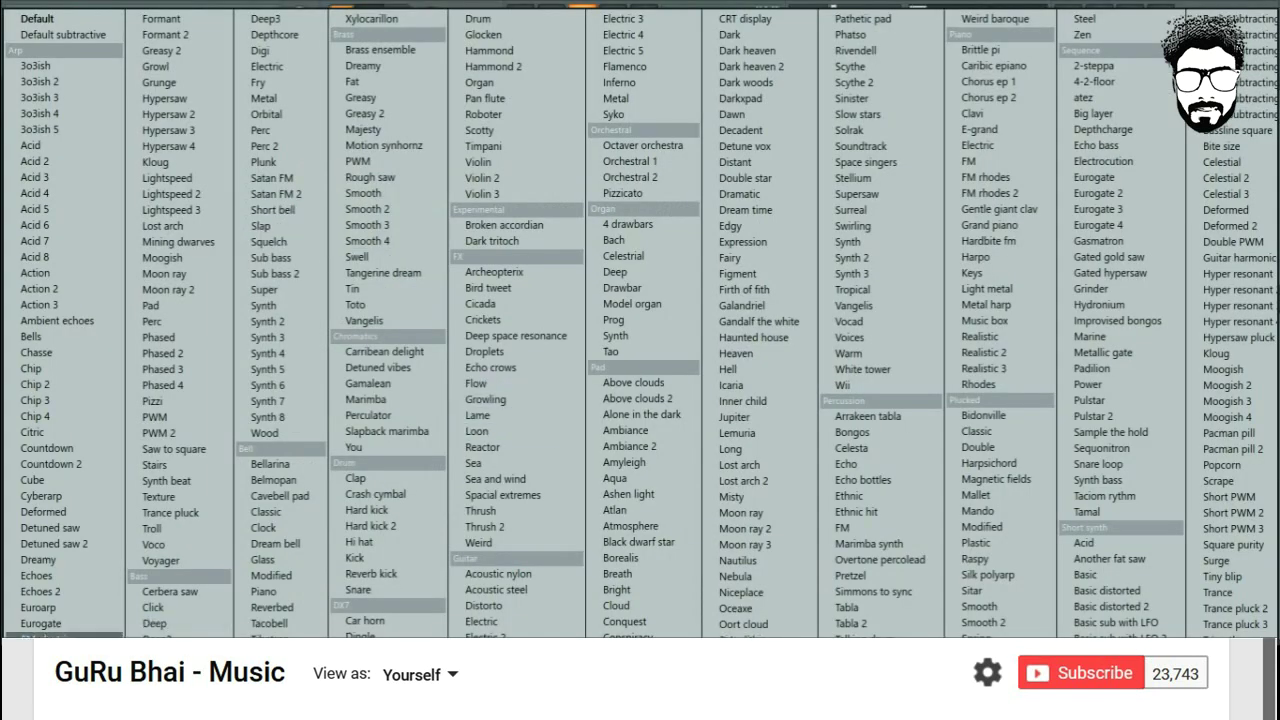
pyautogui.scroll(-5, 843, 548)
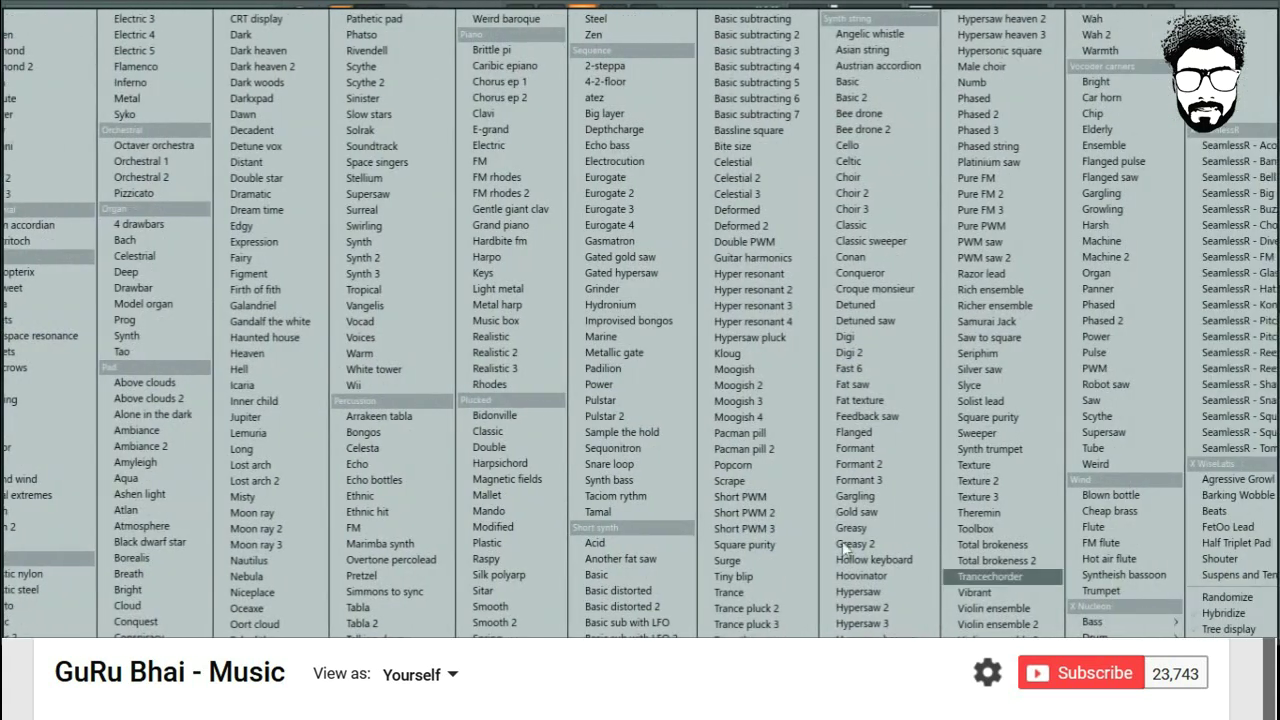
pyautogui.click(490, 511)
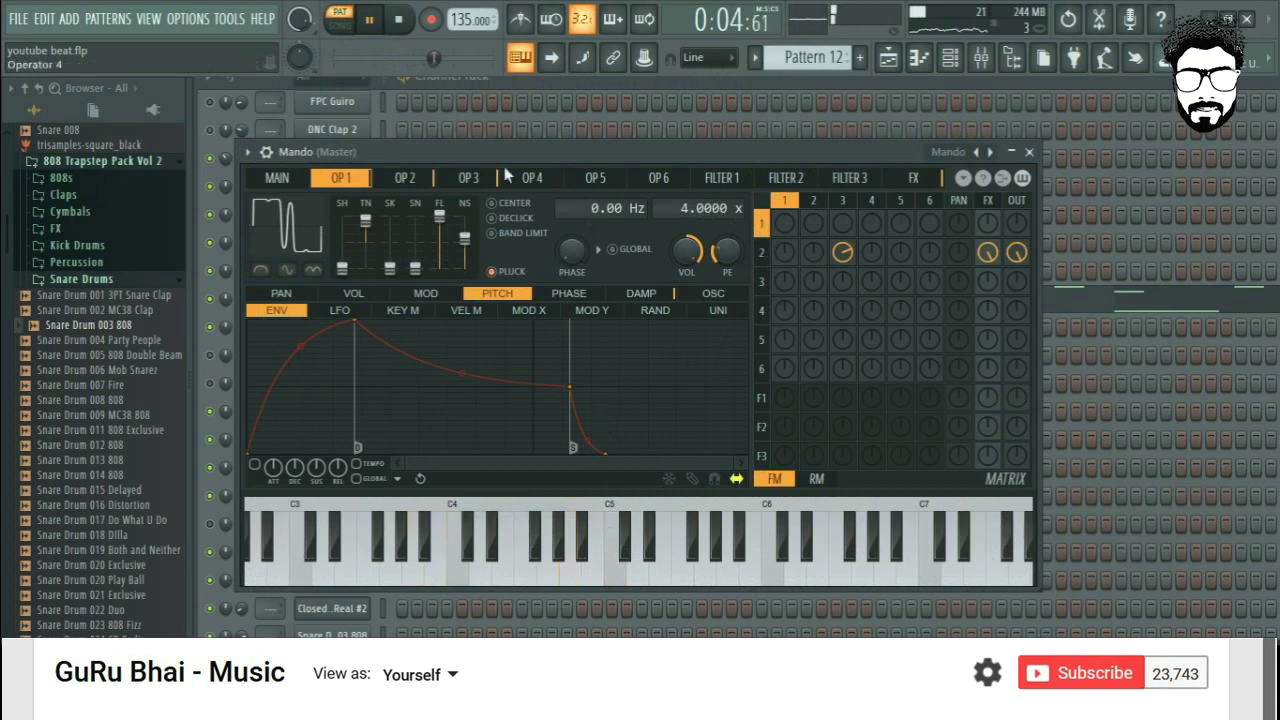
# Advance the synth to the Modified preset, close its editor and play the arrangement in song mode
pyautogui.click(990, 153)
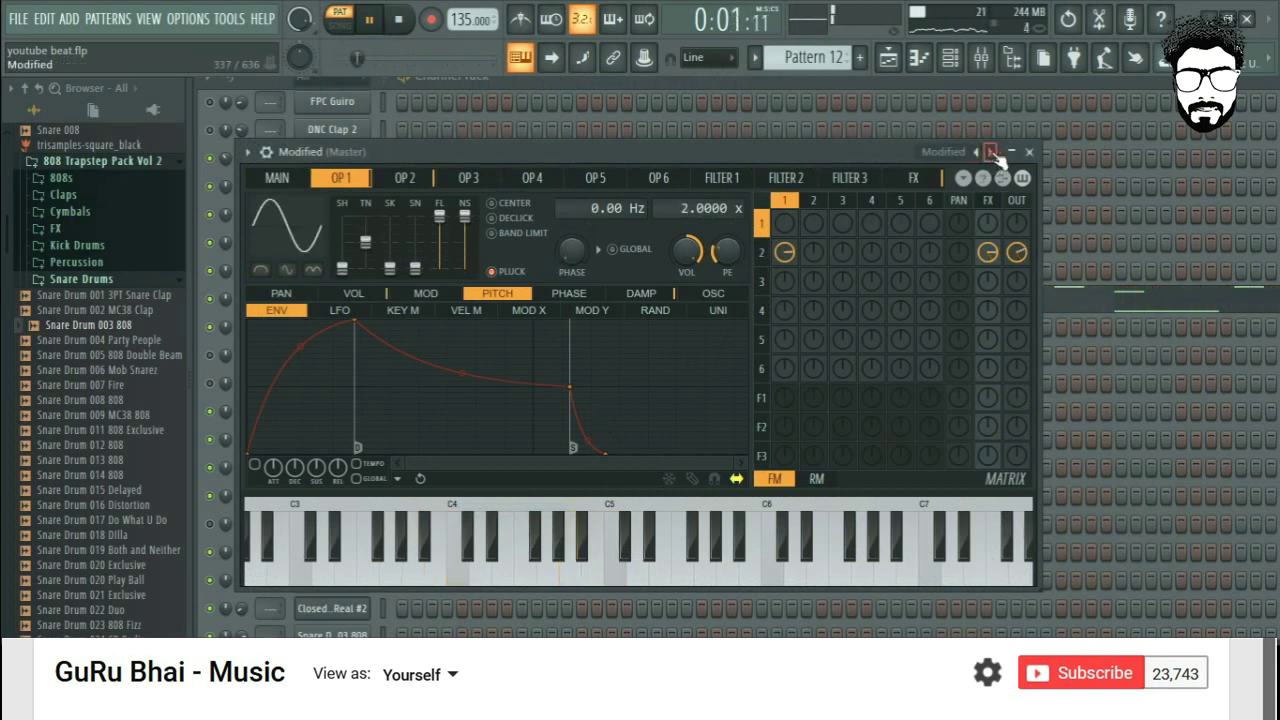
pyautogui.click(1028, 153)
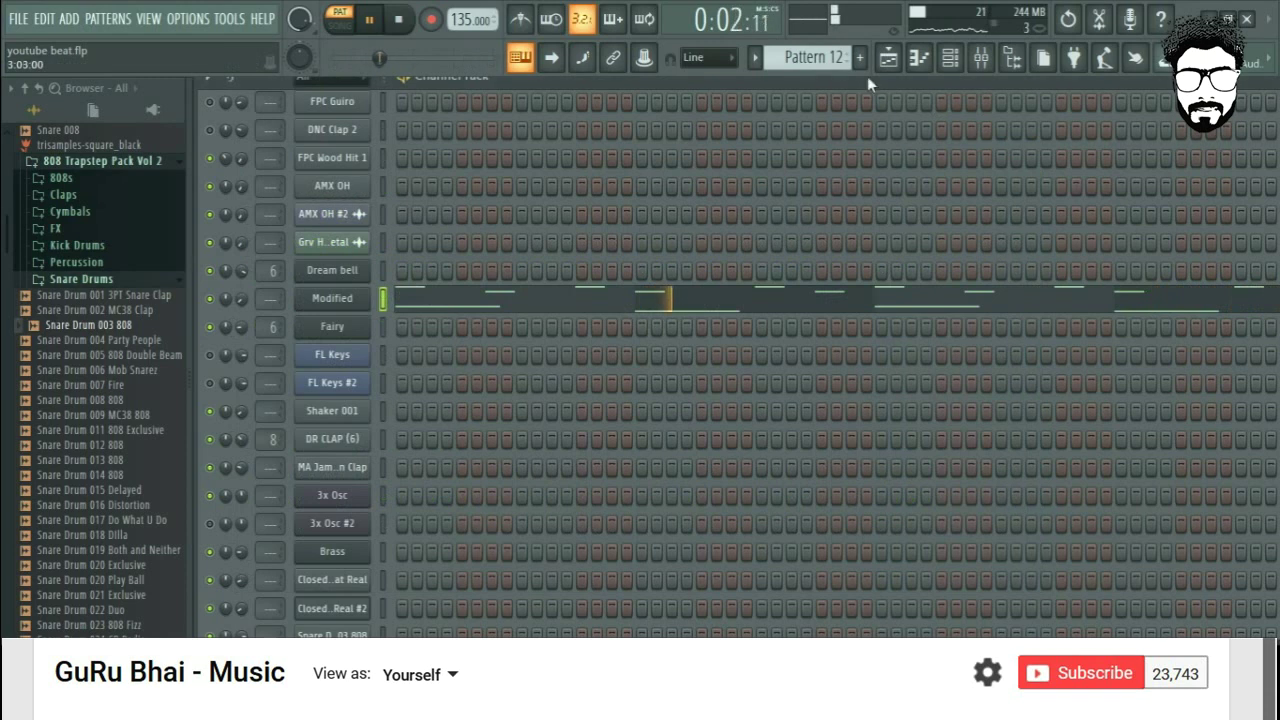
pyautogui.click(947, 66)
pyautogui.press('l')
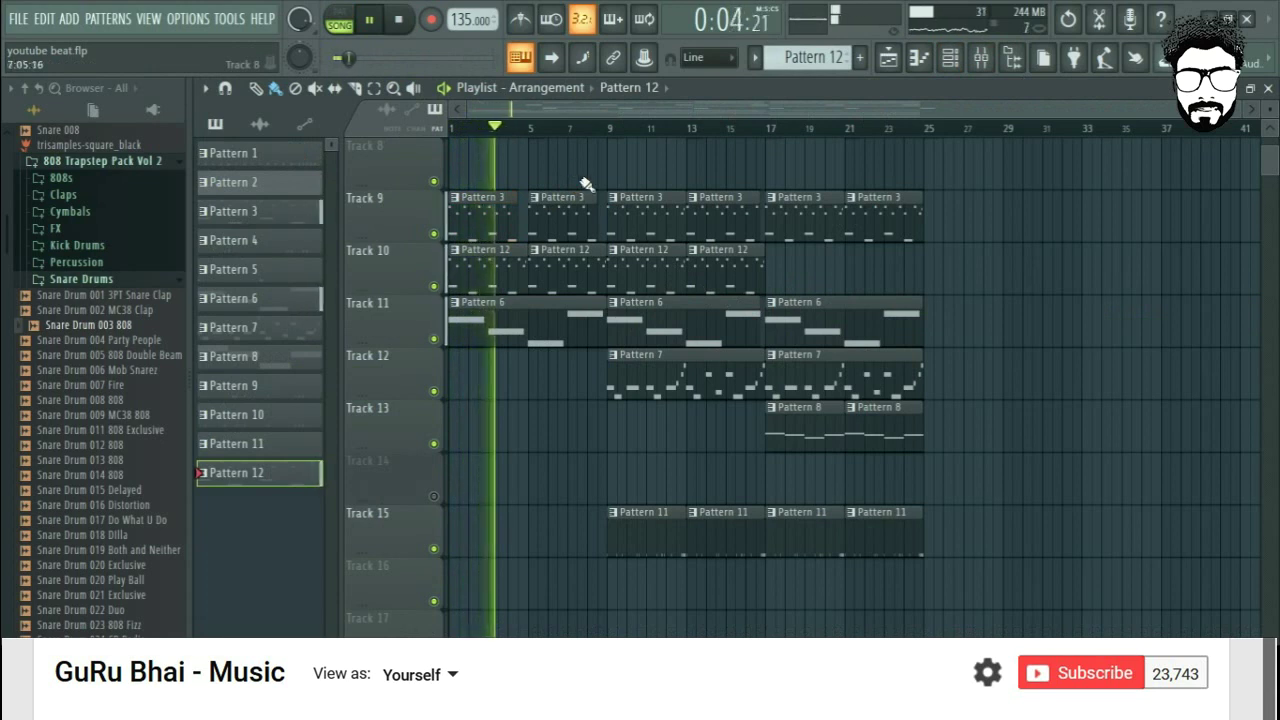
# Check the Modified channel in the channel rack, return to the playlist and play the song from bar 9
pyautogui.click(945, 60)
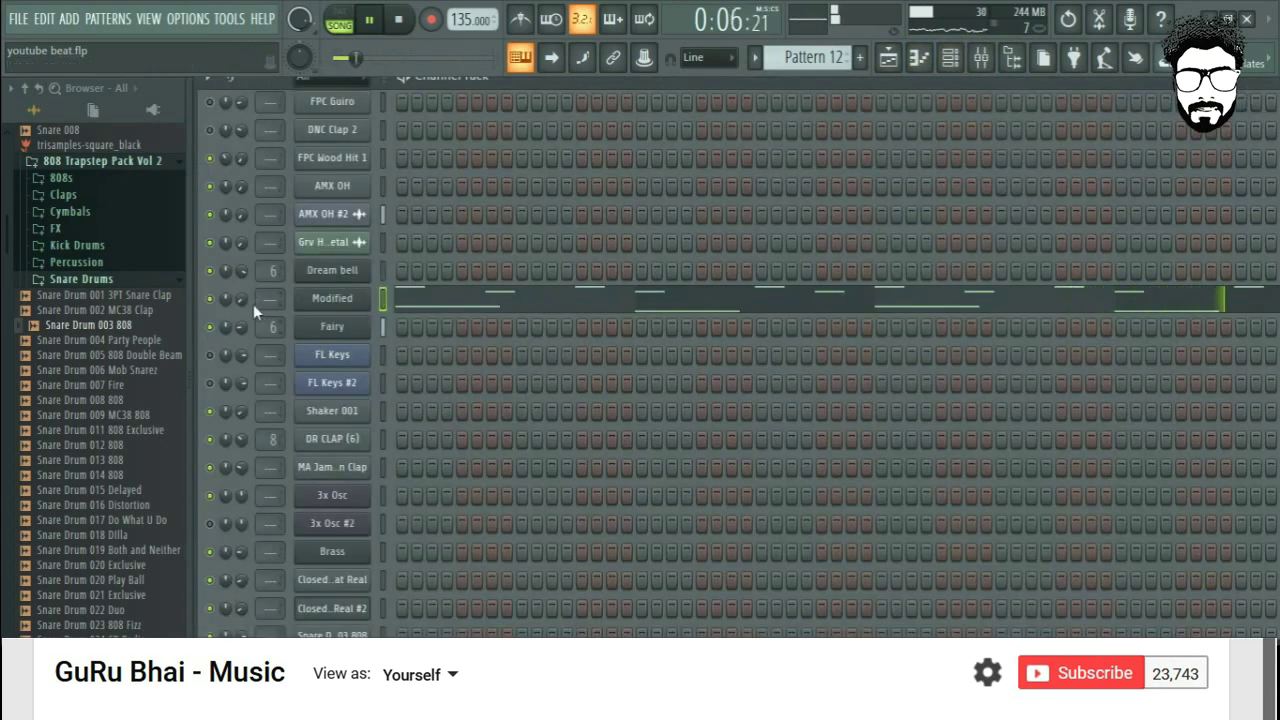
pyautogui.click(945, 60)
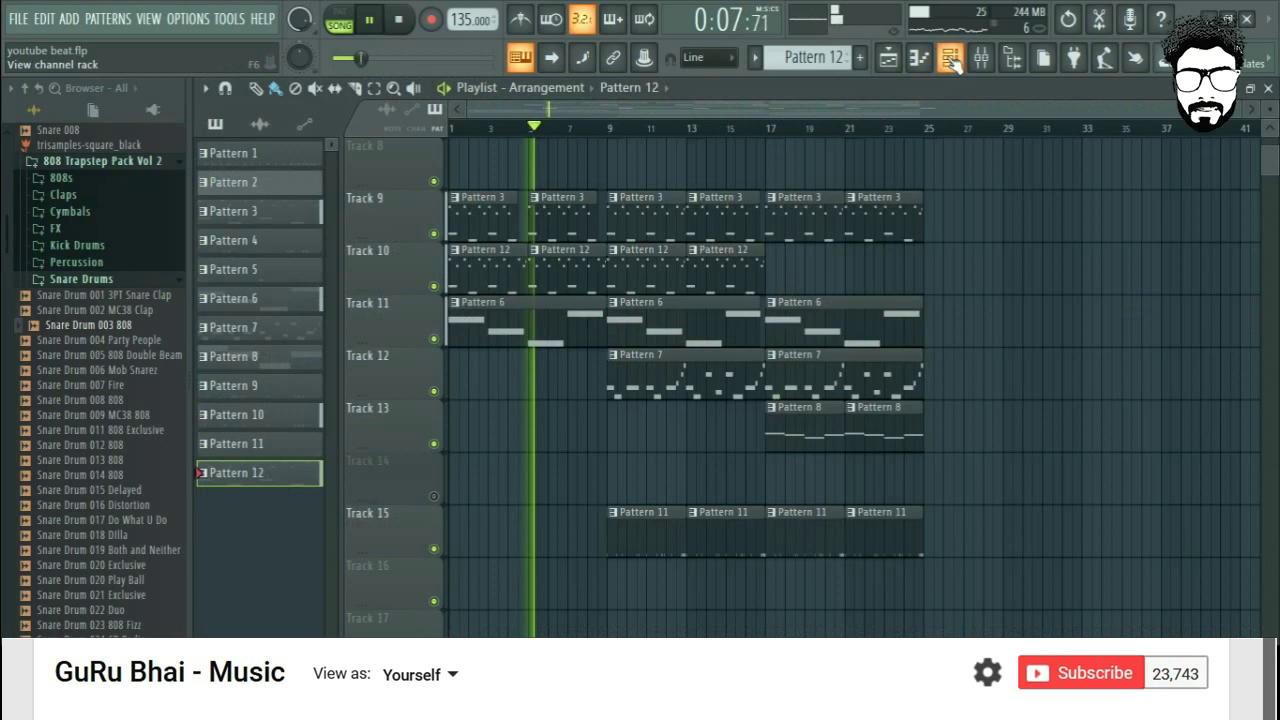
pyautogui.click(612, 128)
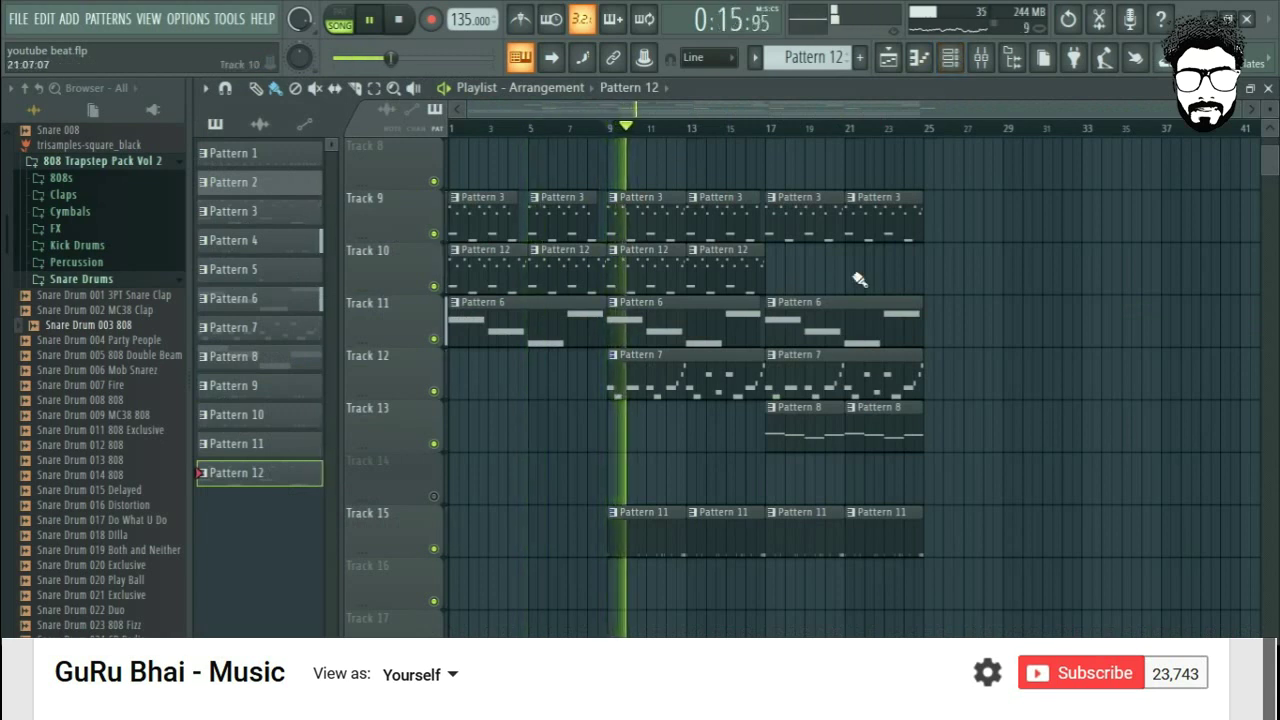
# Route the Modified channel to mixer track 7 and load Fruity Parametric EQ 2 in slot 2 of Insert 7
pyautogui.click(951, 72)
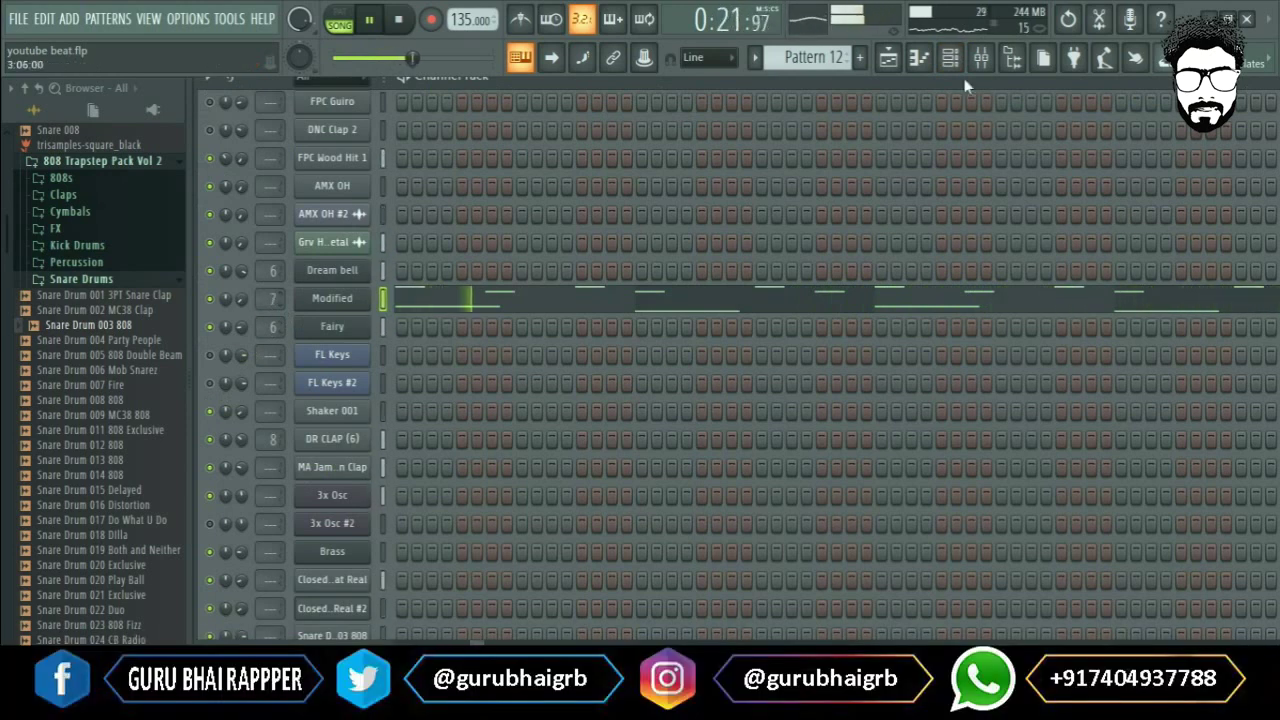
pyautogui.click(981, 57)
pyautogui.click(1148, 173)
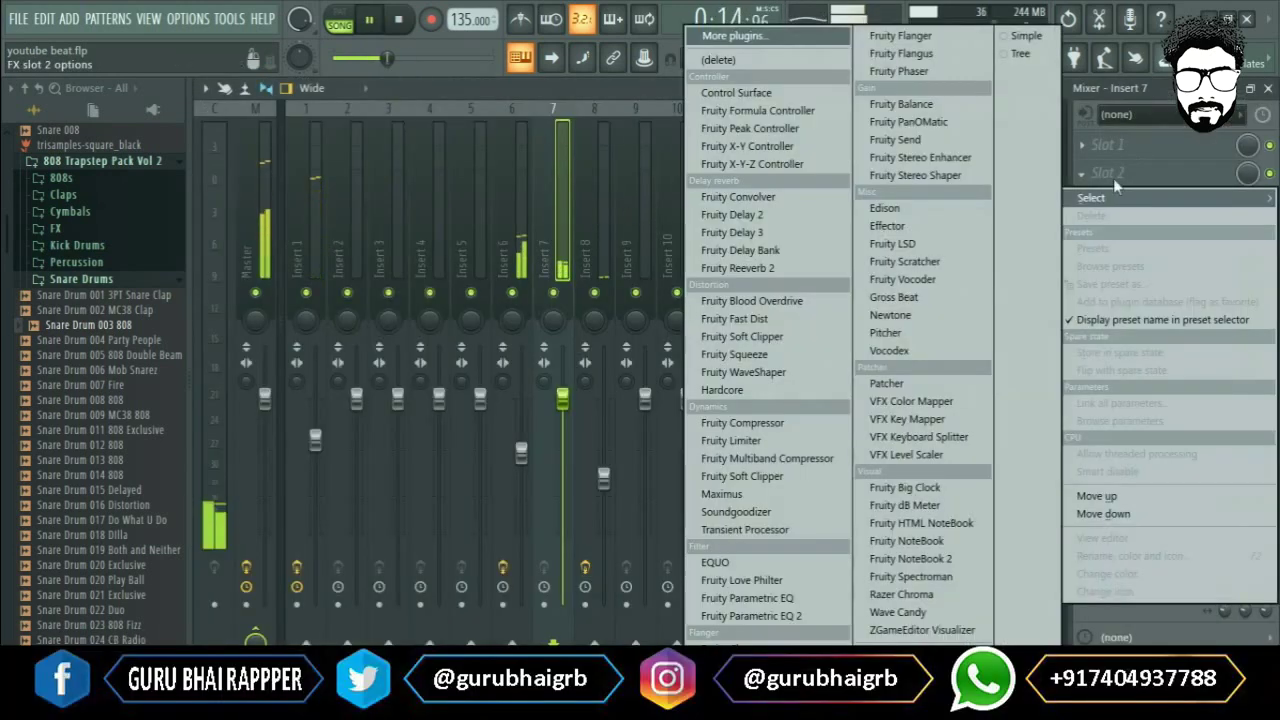
pyautogui.click(758, 591)
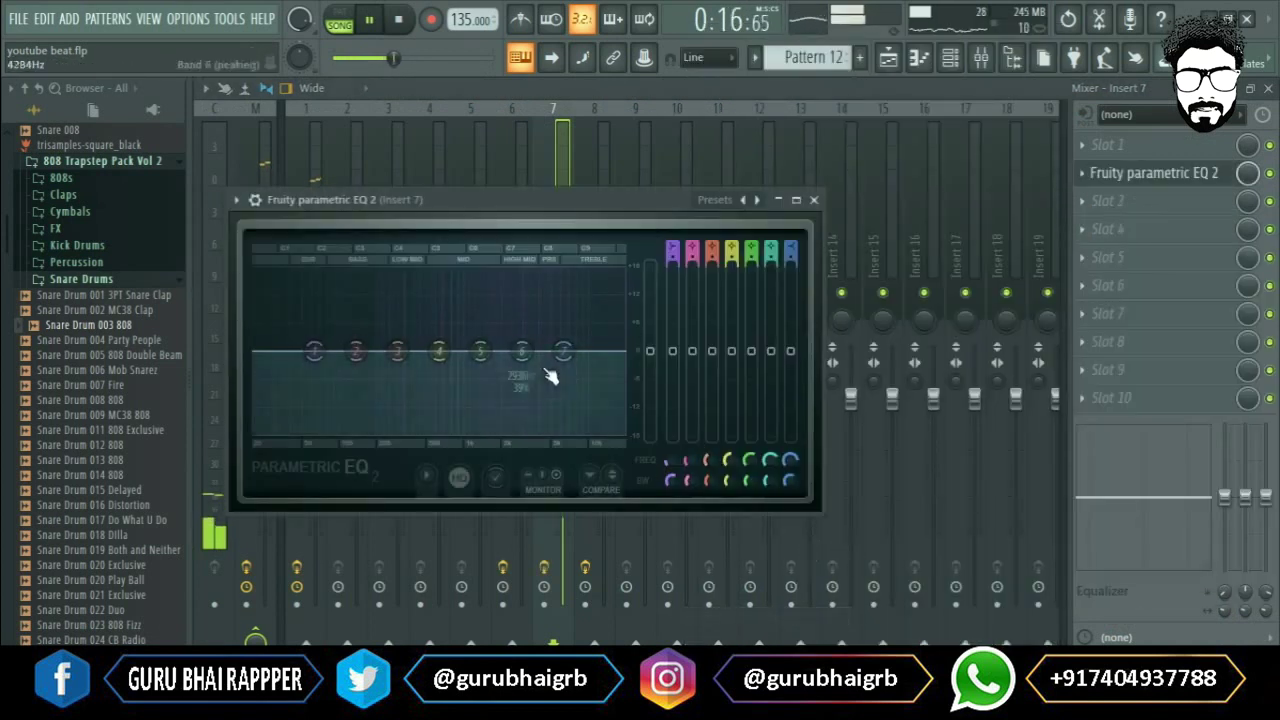
# Lower EQ band 7 to about -16.6 dB near 3979 Hz, boost band 4, cut band 5 near 640 Hz, and close the EQ and mixer
pyautogui.moveTo(563, 350); pyautogui.dragTo(537, 427)
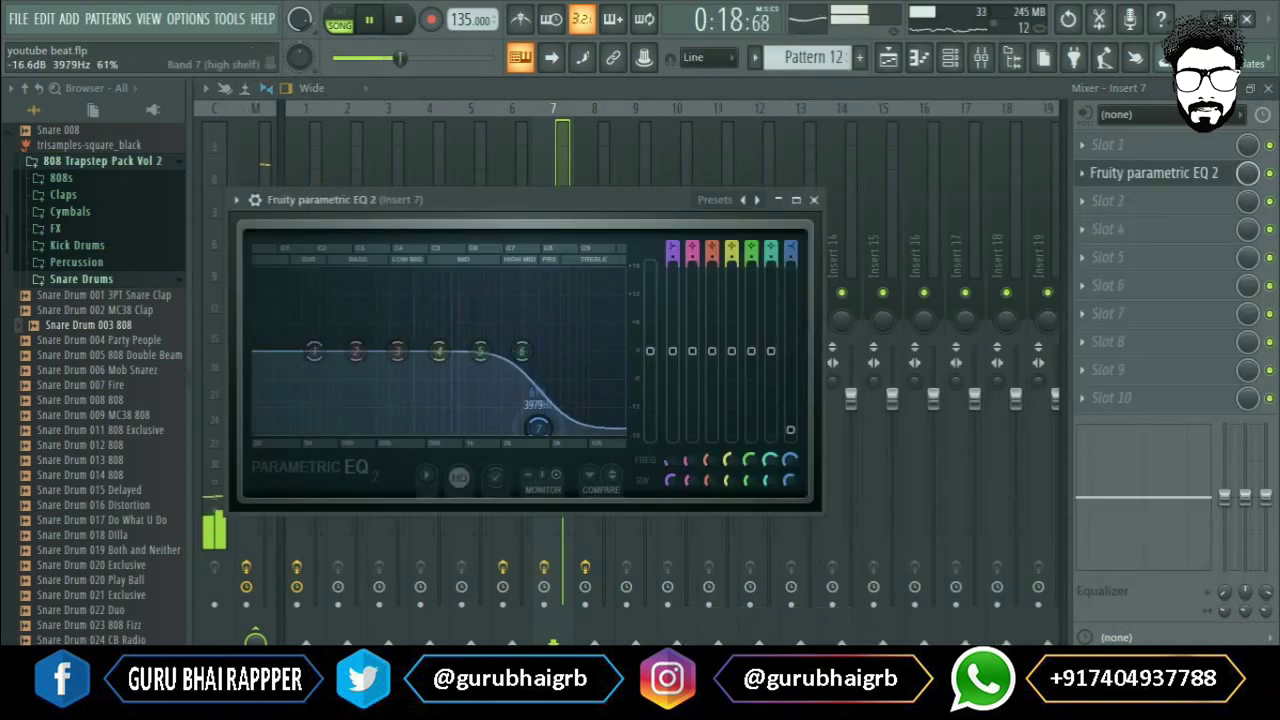
pyautogui.moveTo(438, 350); pyautogui.dragTo(382, 310)
pyautogui.moveTo(480, 350); pyautogui.dragTo(446, 386)
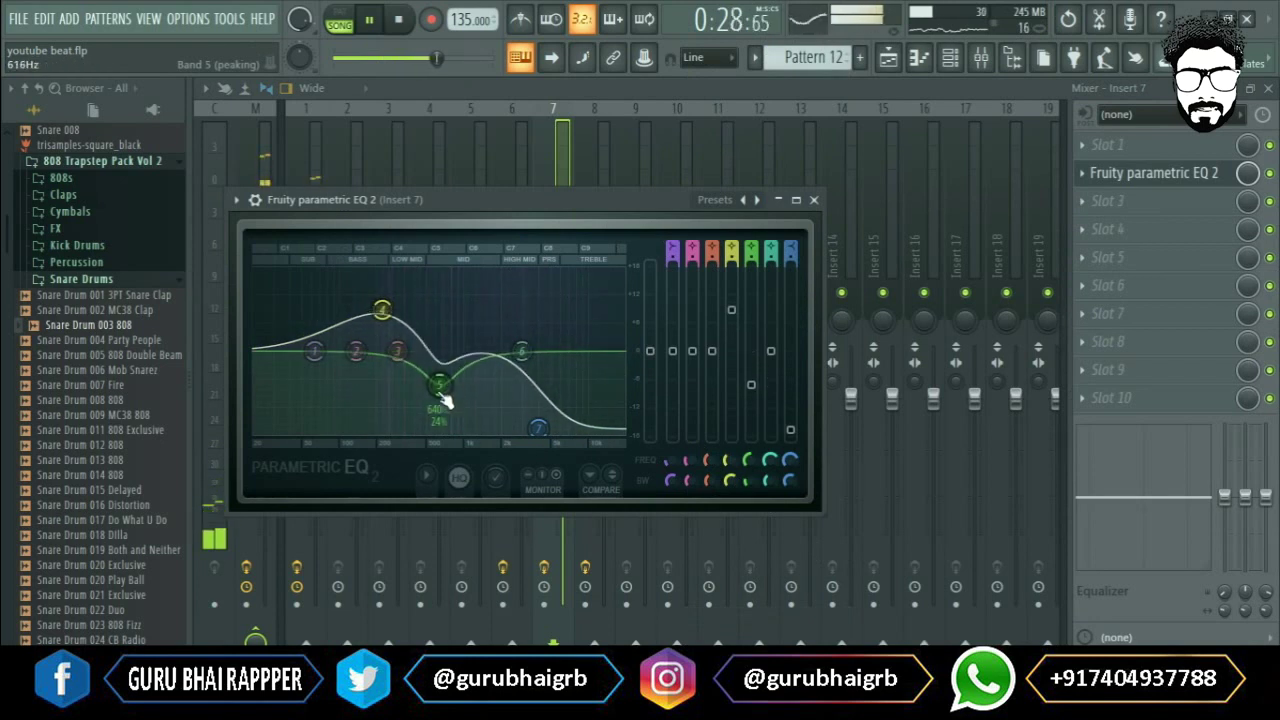
pyautogui.click(812, 200)
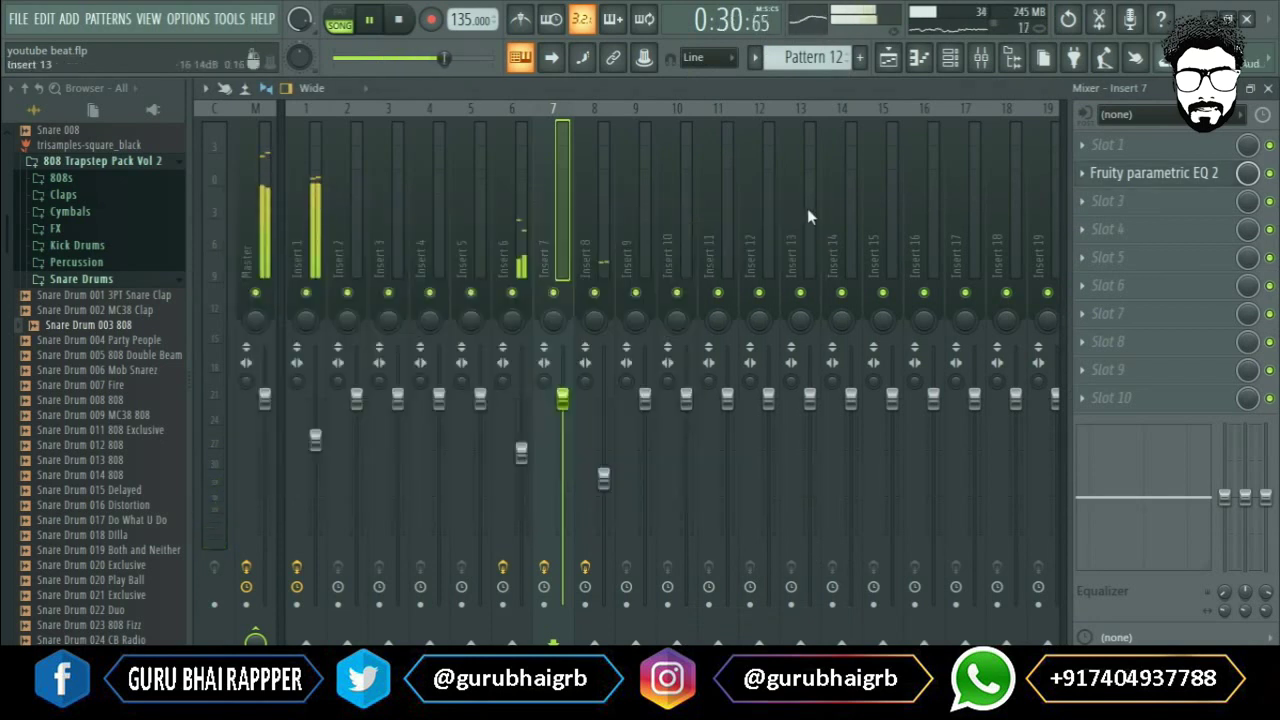
pyautogui.click(1267, 89)
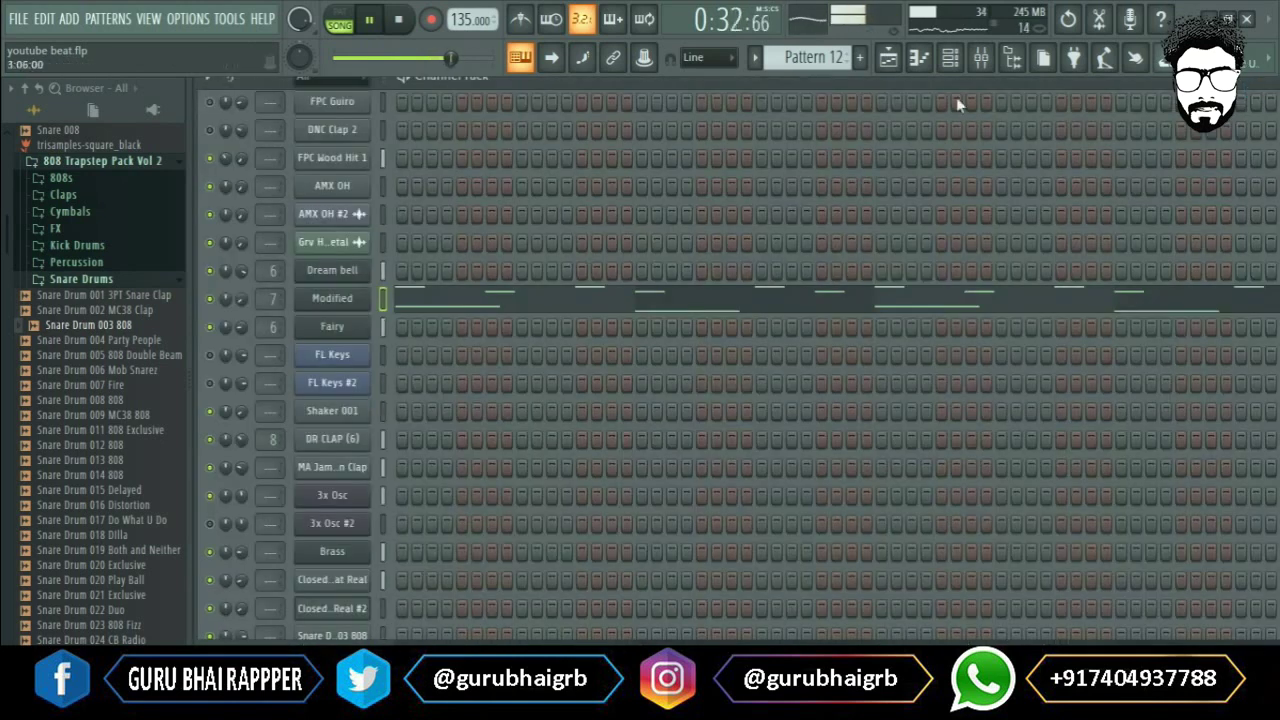
# Replay the arrangement from the playlist, jump playback to bar 9 and stop it
pyautogui.click(950, 57)
pyautogui.press('space')
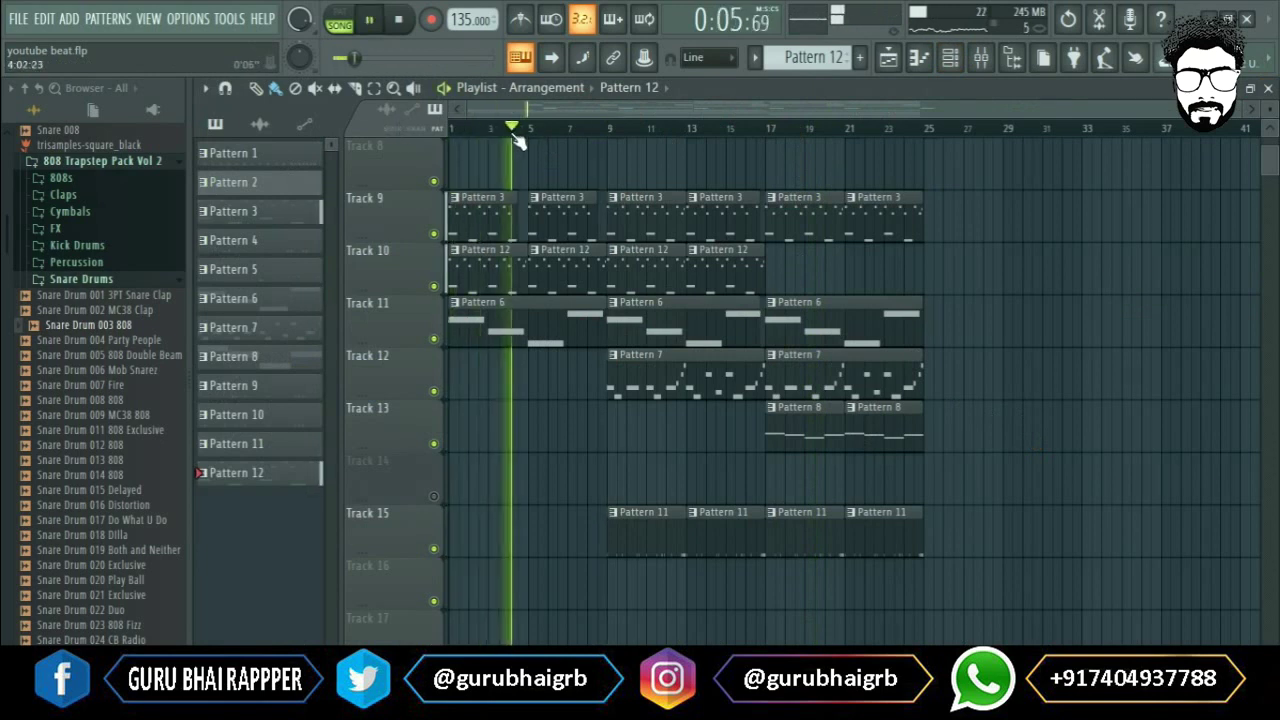
pyautogui.scroll(2, 528, 138)
pyautogui.scroll(-2, 528, 138)
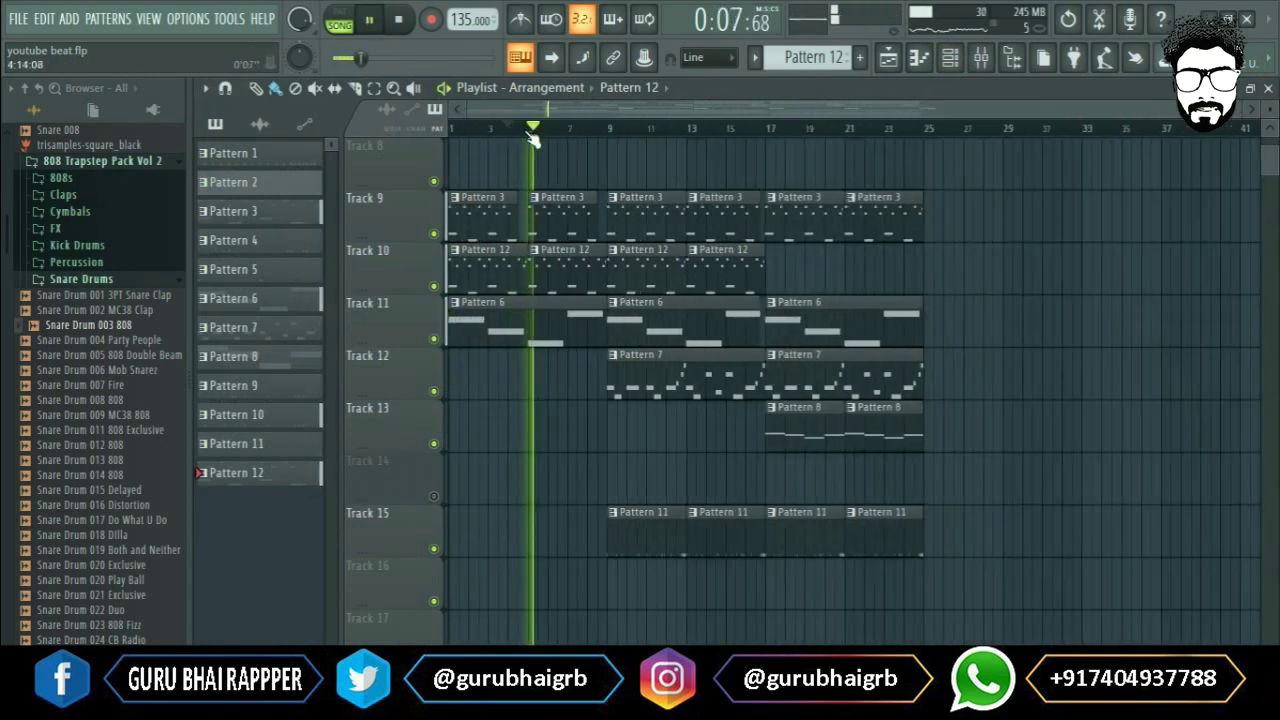
pyautogui.click(609, 128)
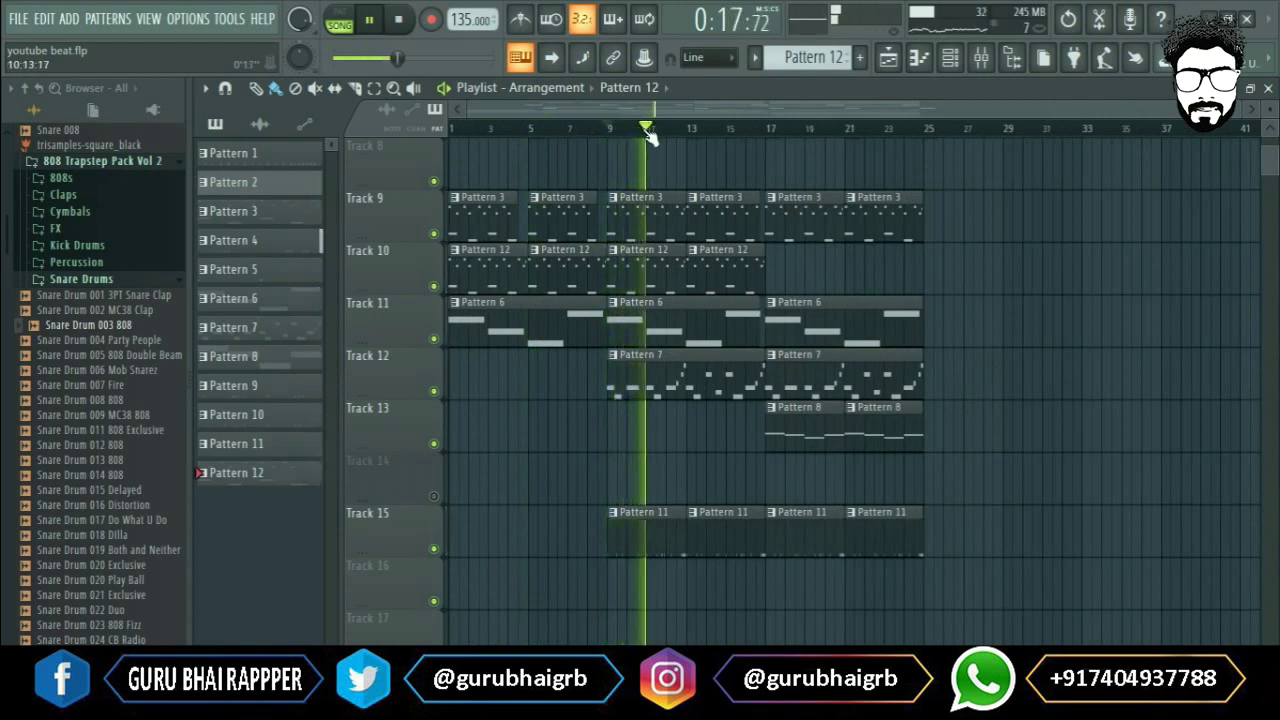
pyautogui.press('space')
# Restart playback from bar 4 and look over the drum, melody and bass tracks in the playlist
pyautogui.scroll(5, 628, 195)
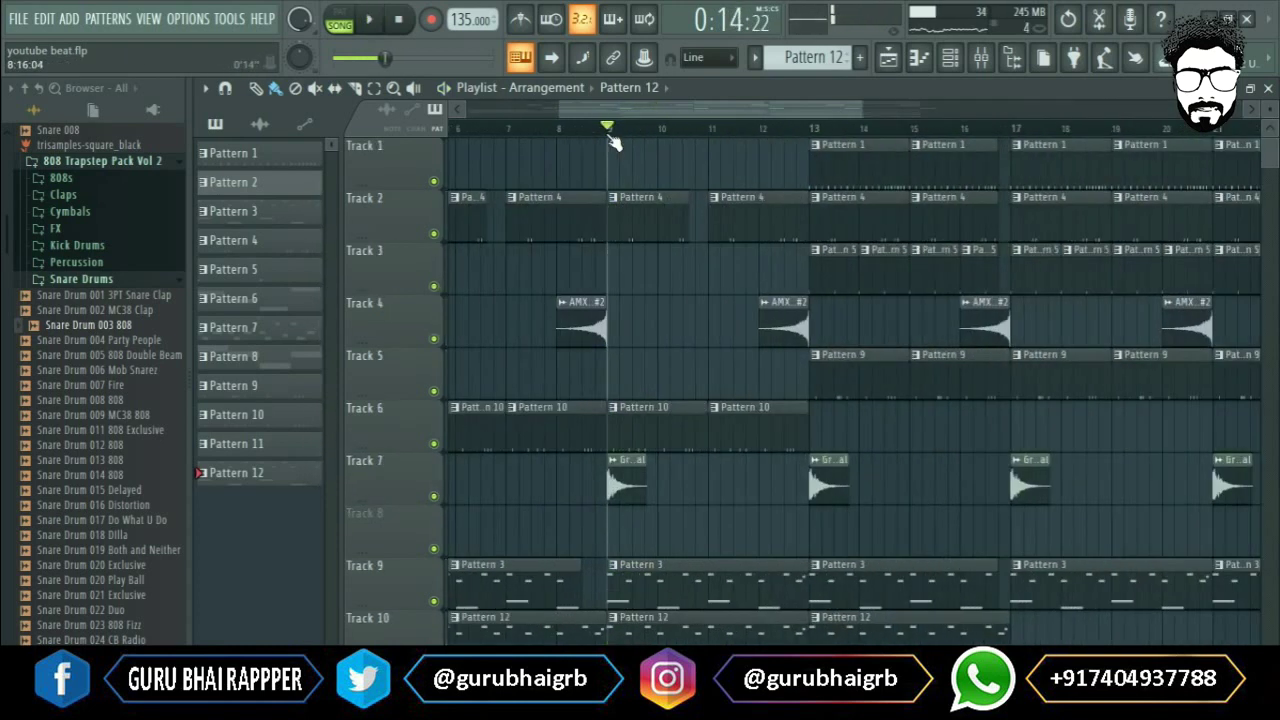
pyautogui.click(510, 128)
pyautogui.press('space')
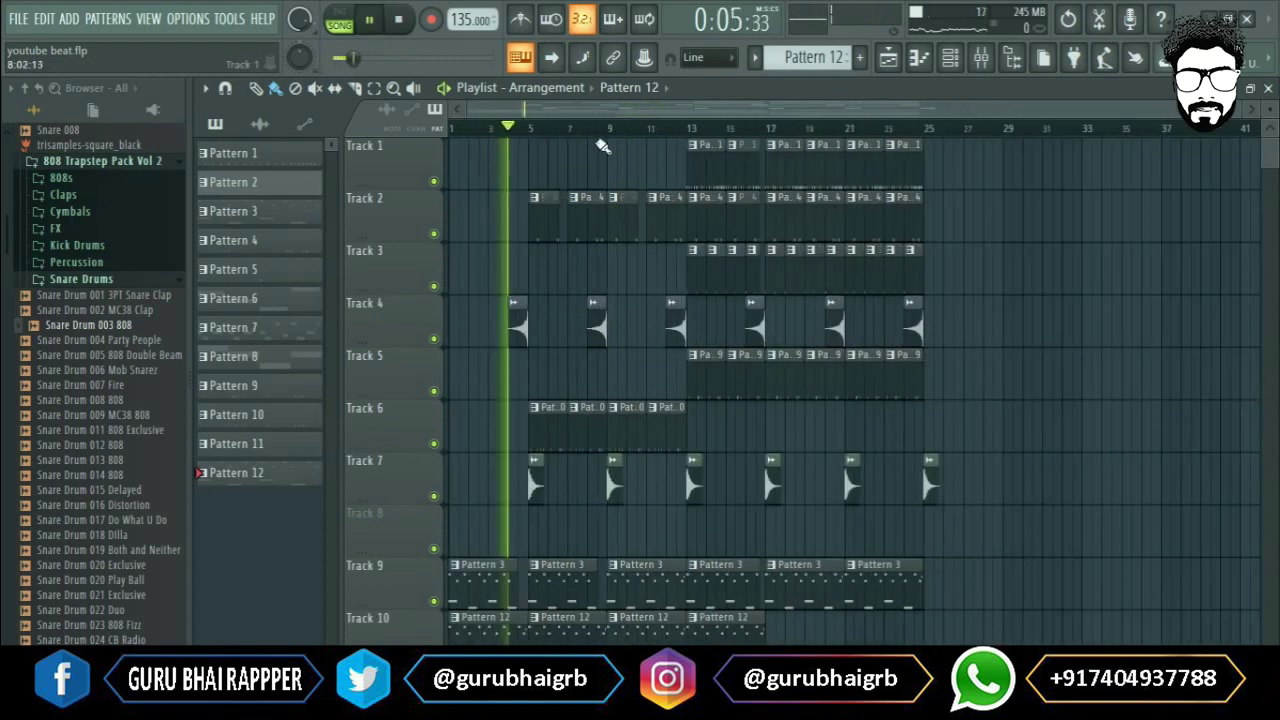
pyautogui.click(18, 20)
pyautogui.click(70, 107)
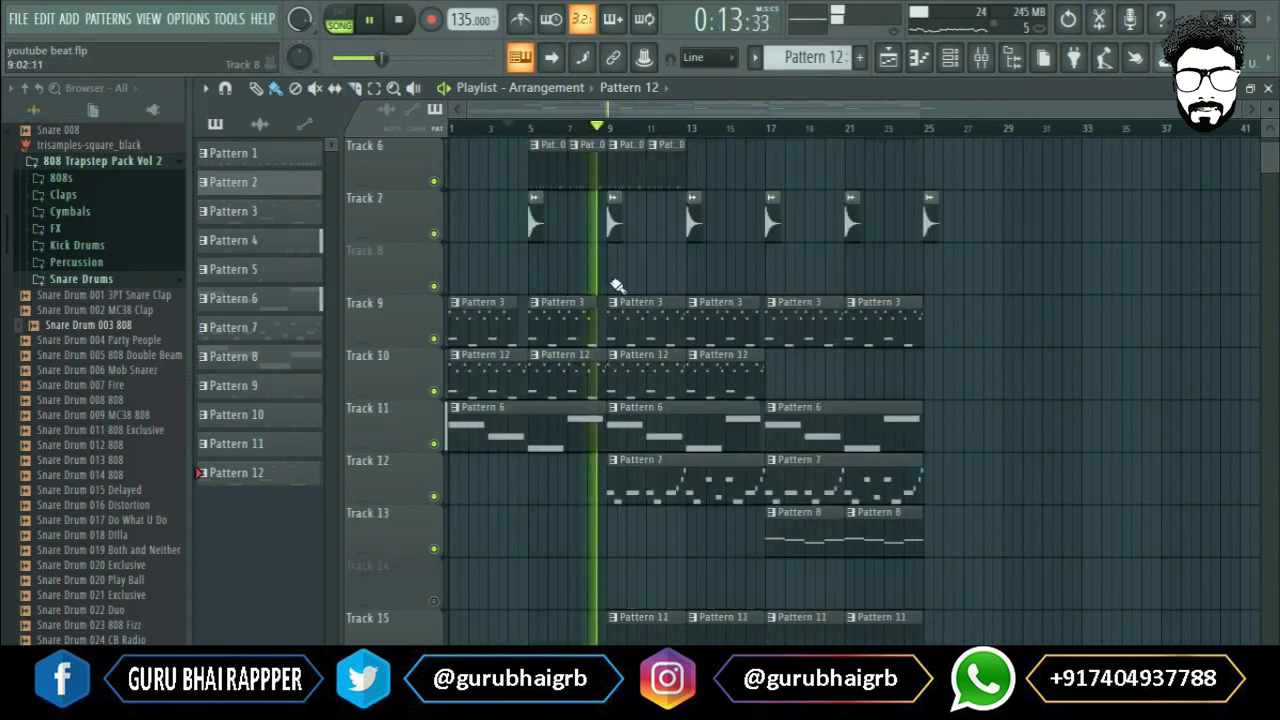
pyautogui.scroll(-5, 643, 351)
pyautogui.scroll(3, 538, 133)
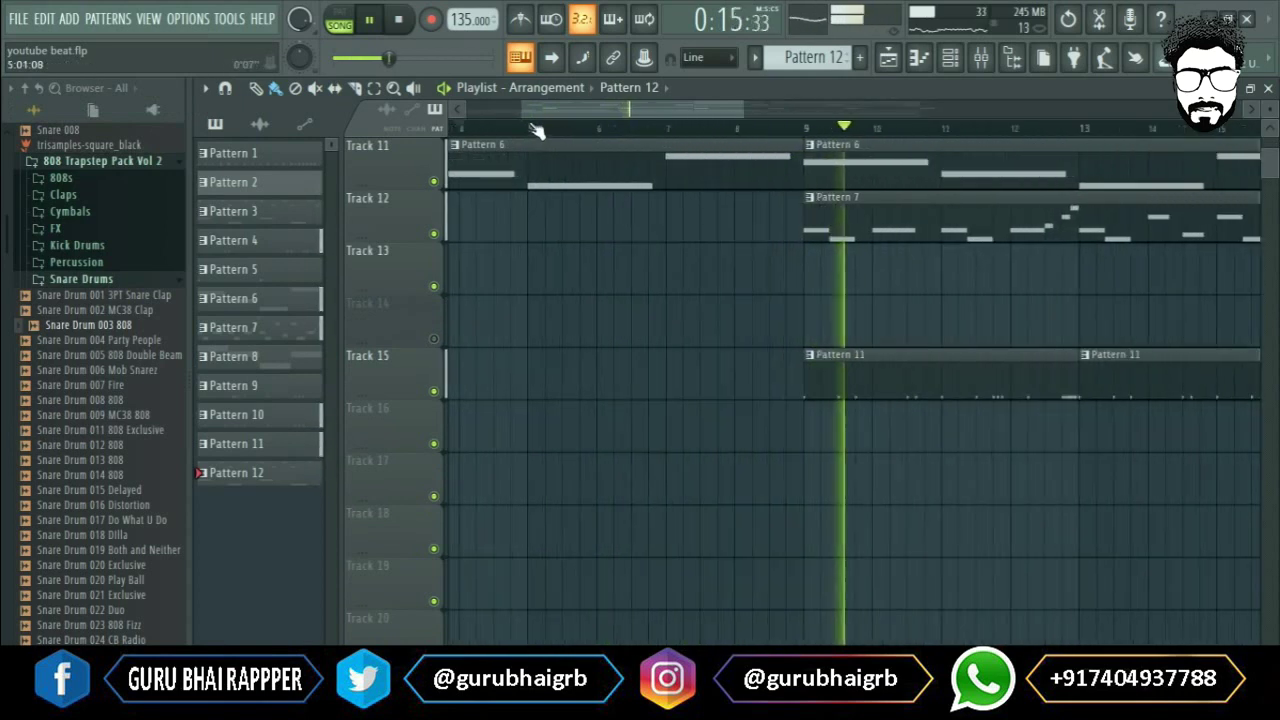
pyautogui.scroll(5, 795, 336)
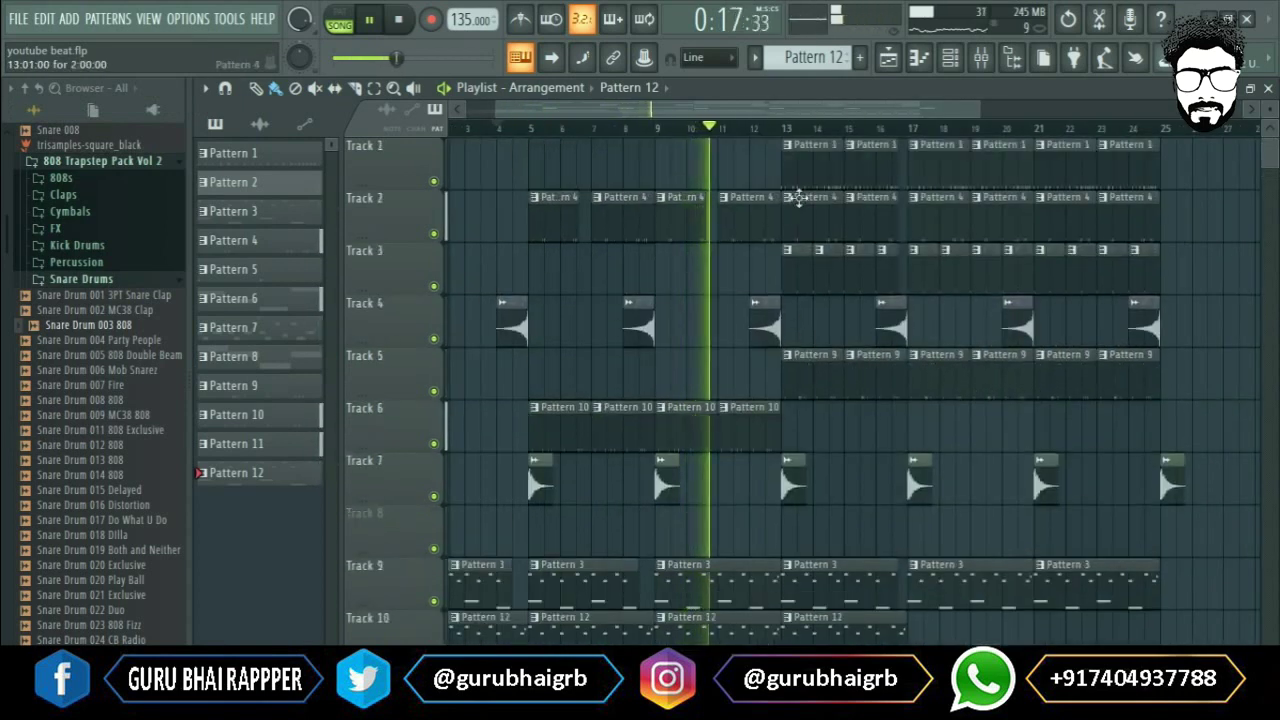
# Open the Linn Rim notes of Pattern 4 in the piano roll in pattern mode and return to the playlist
pyautogui.doubleClick(754, 226)
pyautogui.click(340, 20)
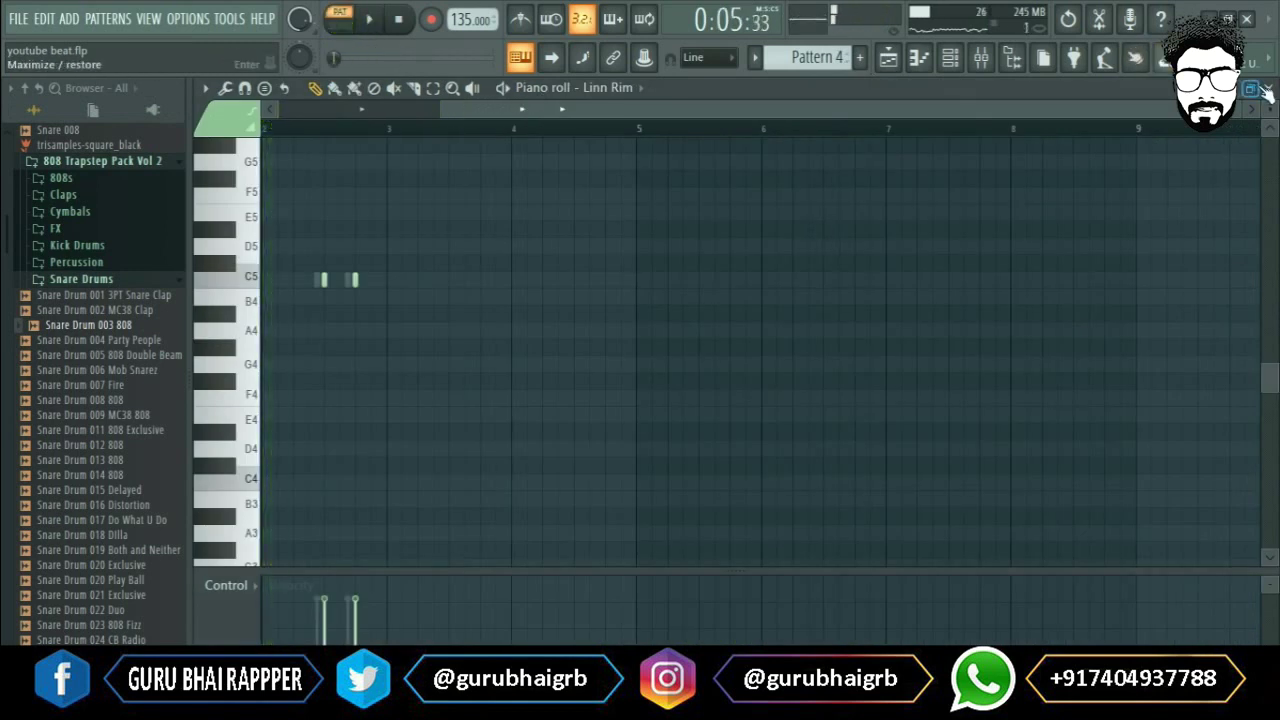
pyautogui.click(1262, 88)
pyautogui.click(1266, 302)
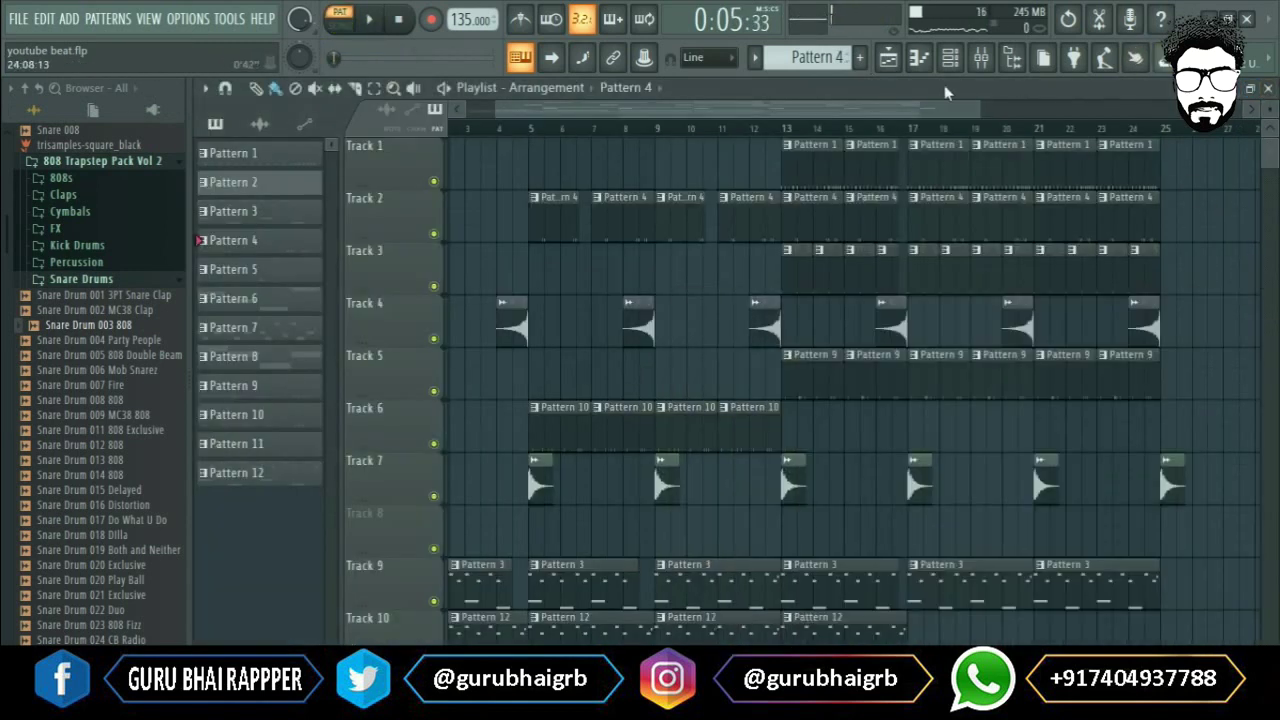
# Play Pattern 4 and load Fruity parametric EQ 2 into effect slot 2 of mixer insert 9
pyautogui.click(950, 60)
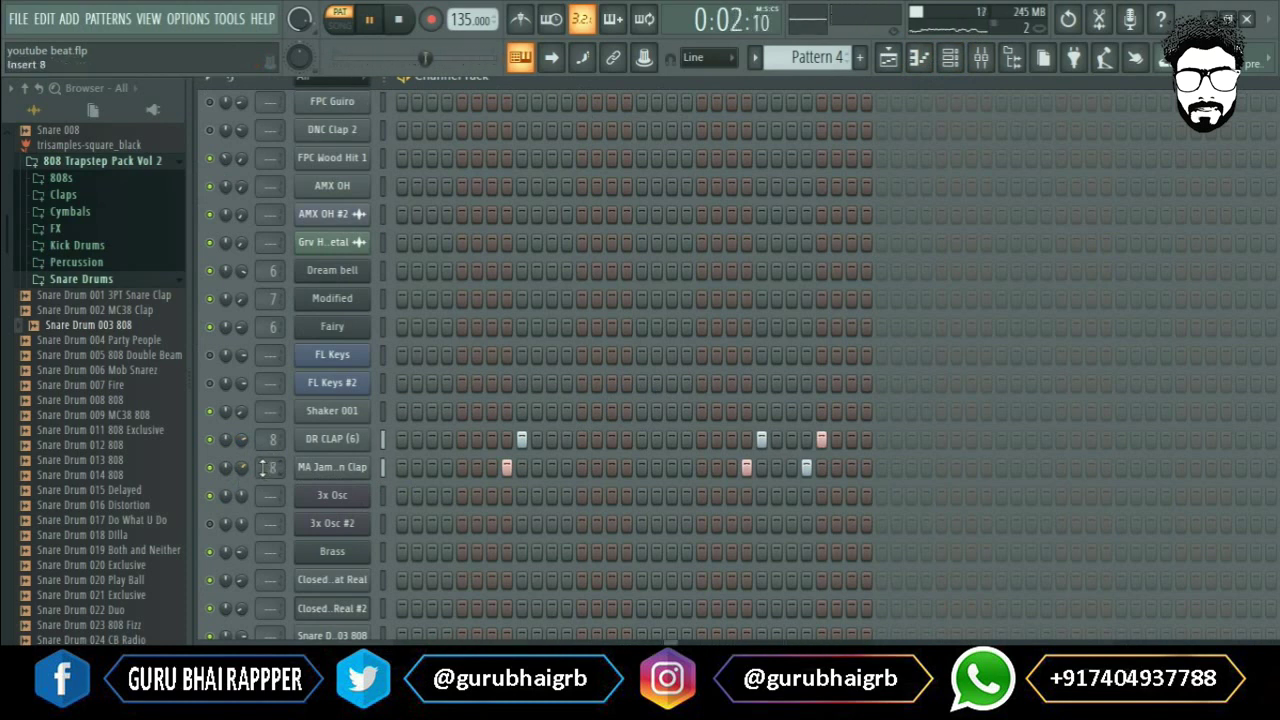
pyautogui.click(982, 60)
pyautogui.press('space')
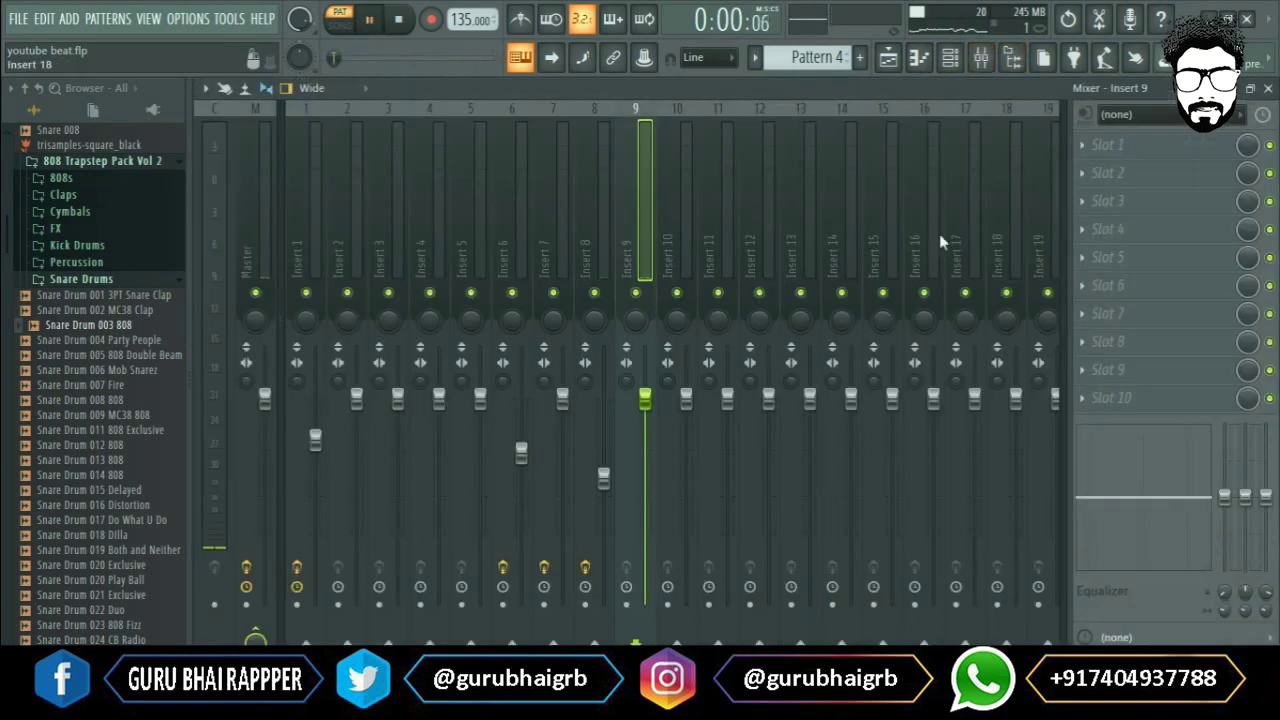
pyautogui.click(1140, 176)
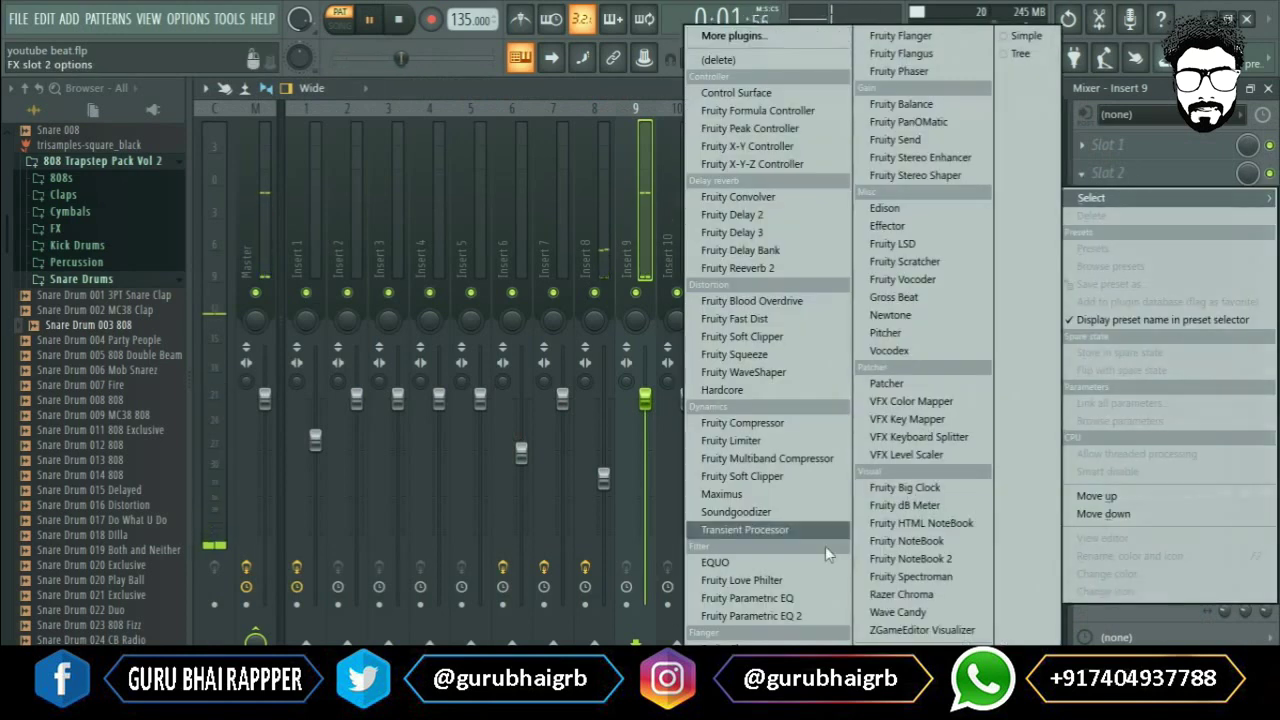
pyautogui.click(813, 618)
# Lower EQ band 7 to -18 dB near 6127 Hz, cut band 5 near 1024 Hz, and return to the playlist
pyautogui.moveTo(691, 449); pyautogui.dragTo(663, 529)
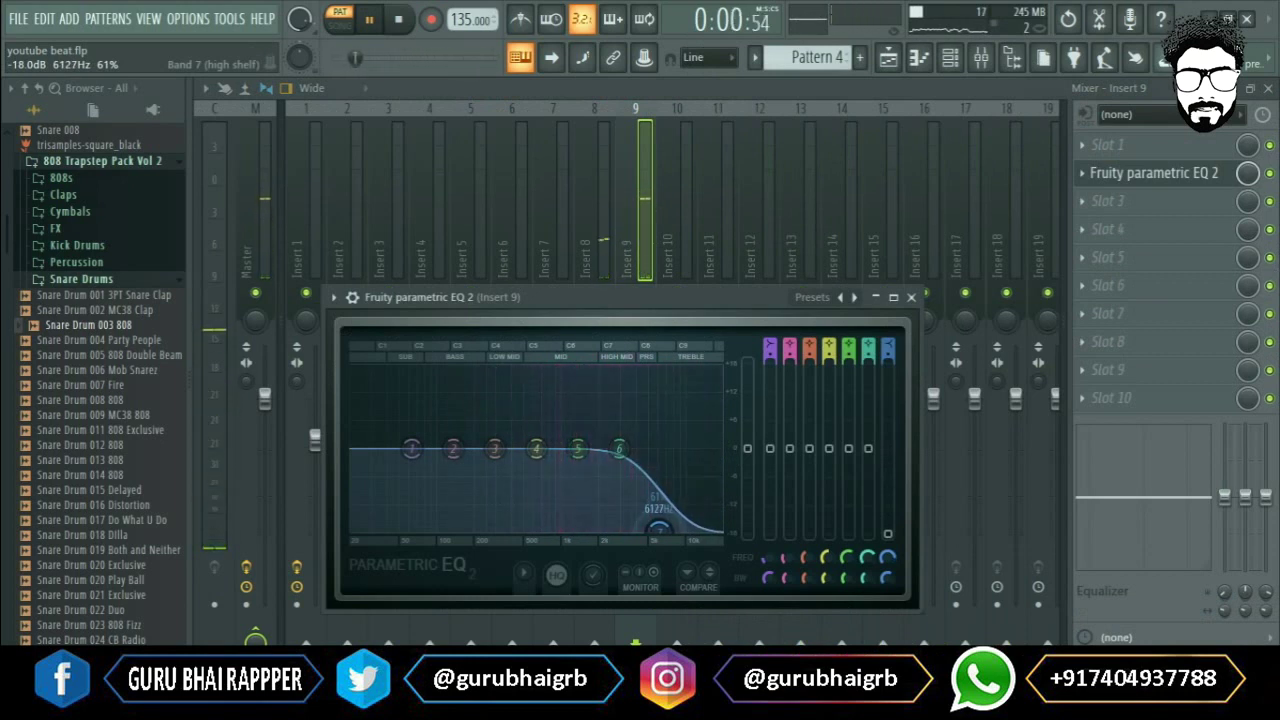
pyautogui.moveTo(578, 450); pyautogui.dragTo(571, 486)
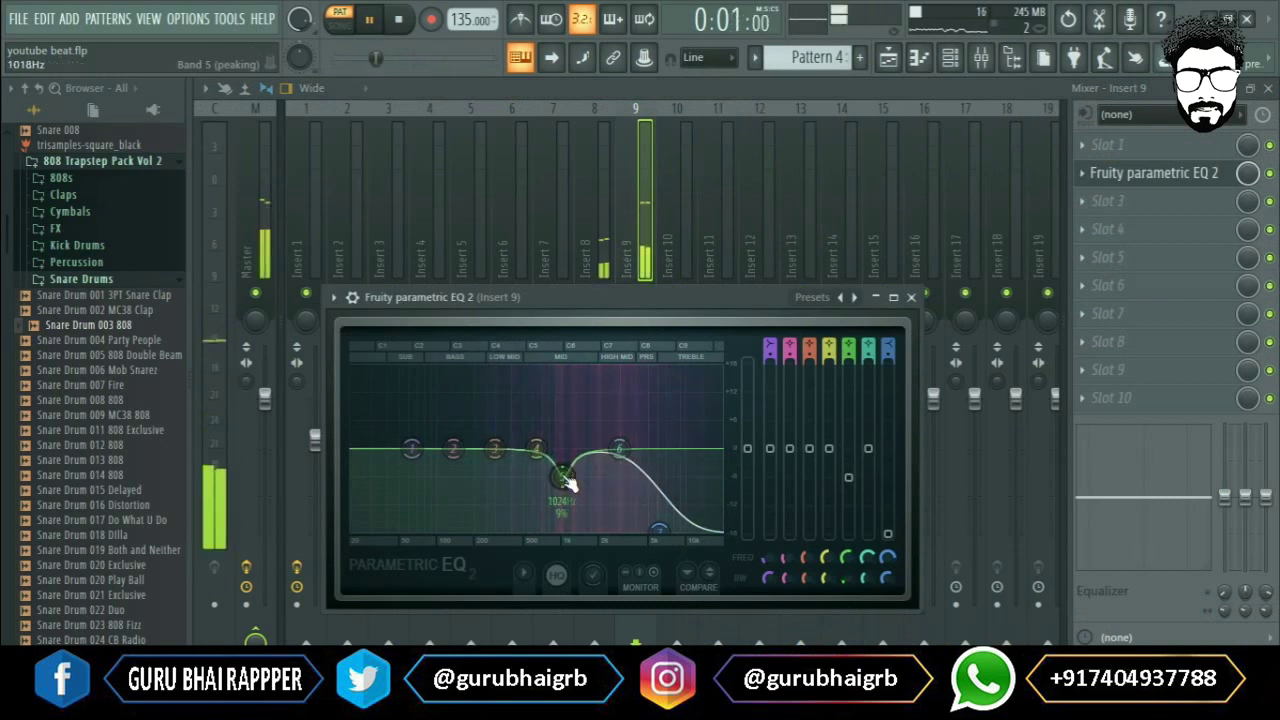
pyautogui.press('space')
pyautogui.click(912, 297)
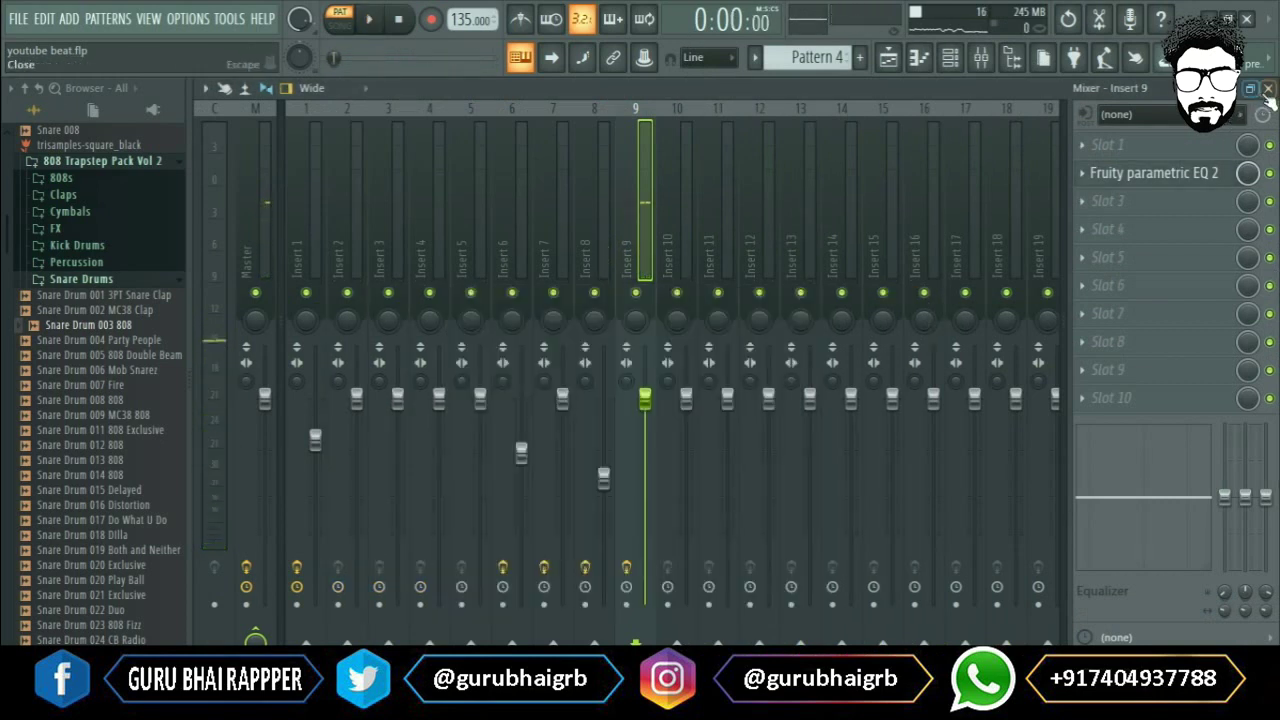
pyautogui.click(1267, 89)
pyautogui.click(951, 66)
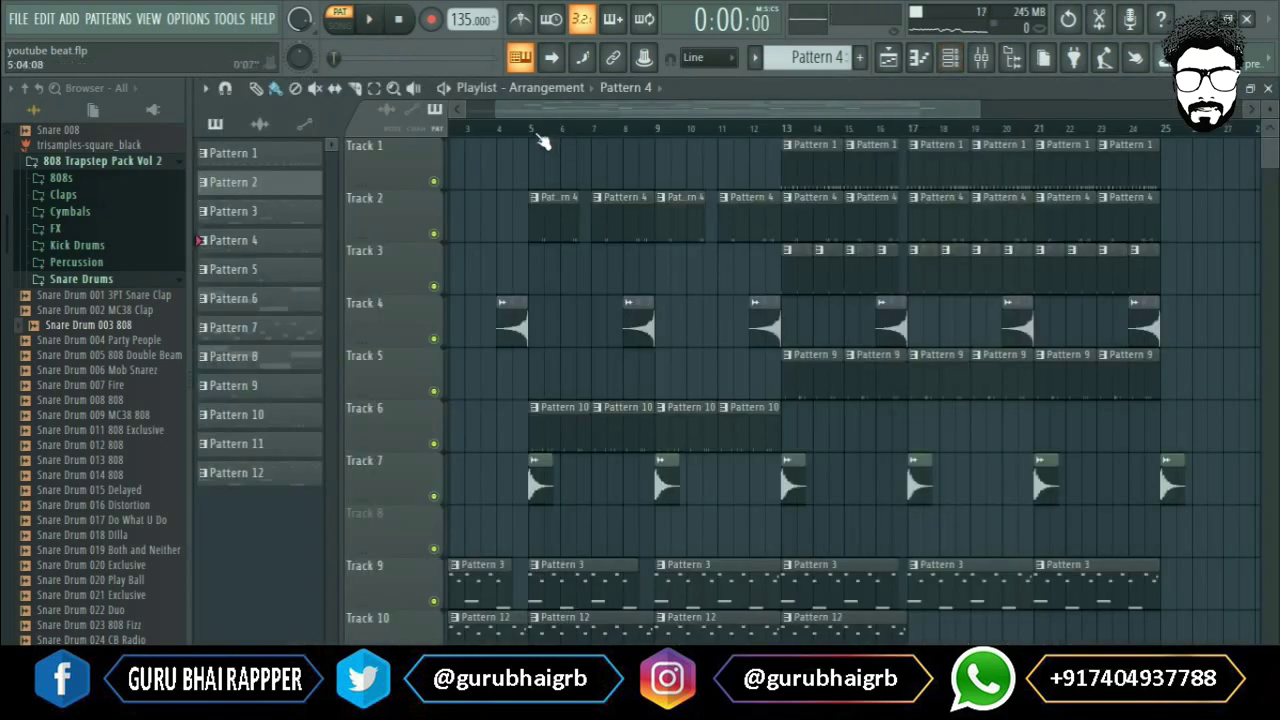
# Play the arrangement from bar 13 and look over the drum and melody tracks in the playlist
pyautogui.press('space')
pyautogui.click(787, 130)
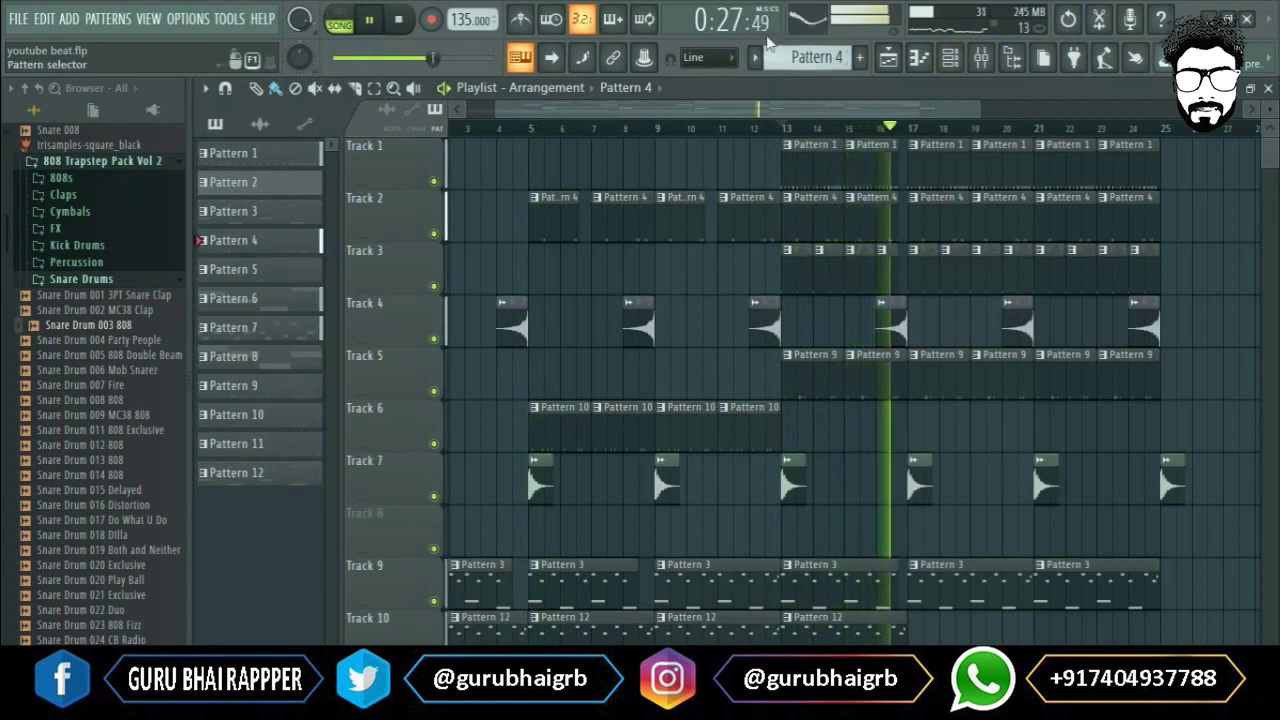
pyautogui.scroll(2, 737, 133)
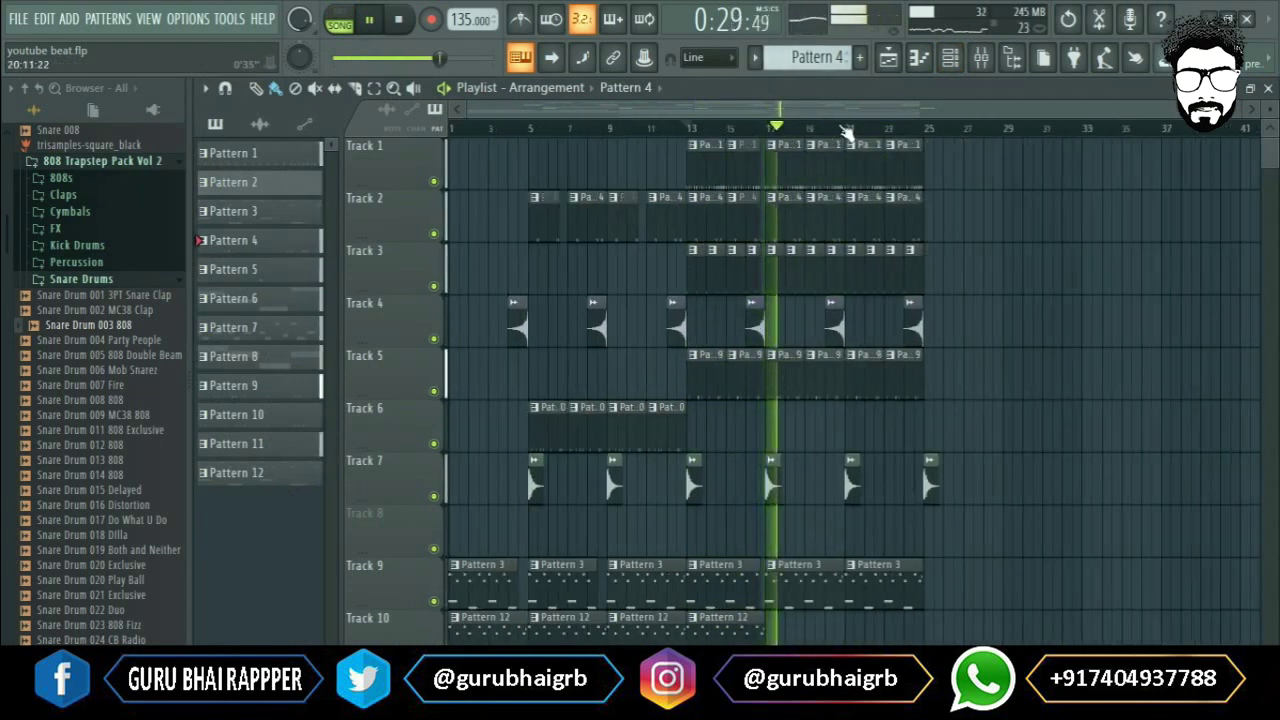
pyautogui.scroll(1, 848, 133)
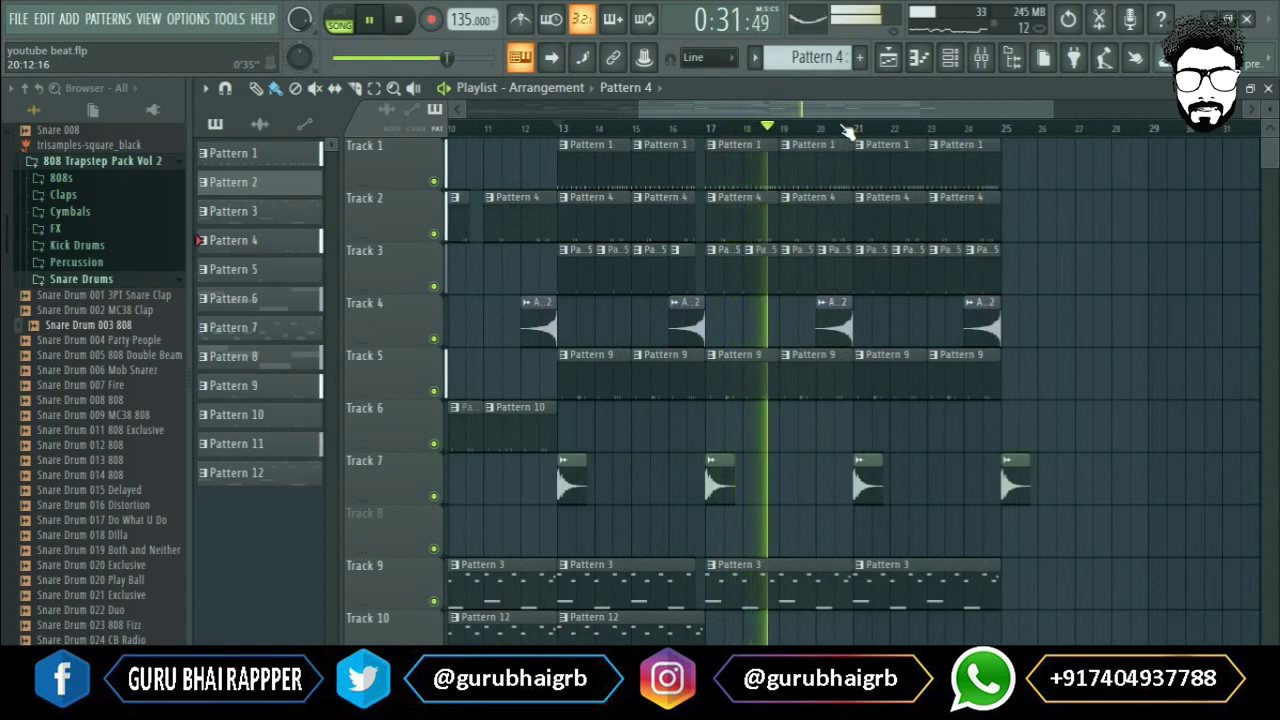
pyautogui.scroll(-2, 848, 133)
pyautogui.scroll(-3, 815, 280)
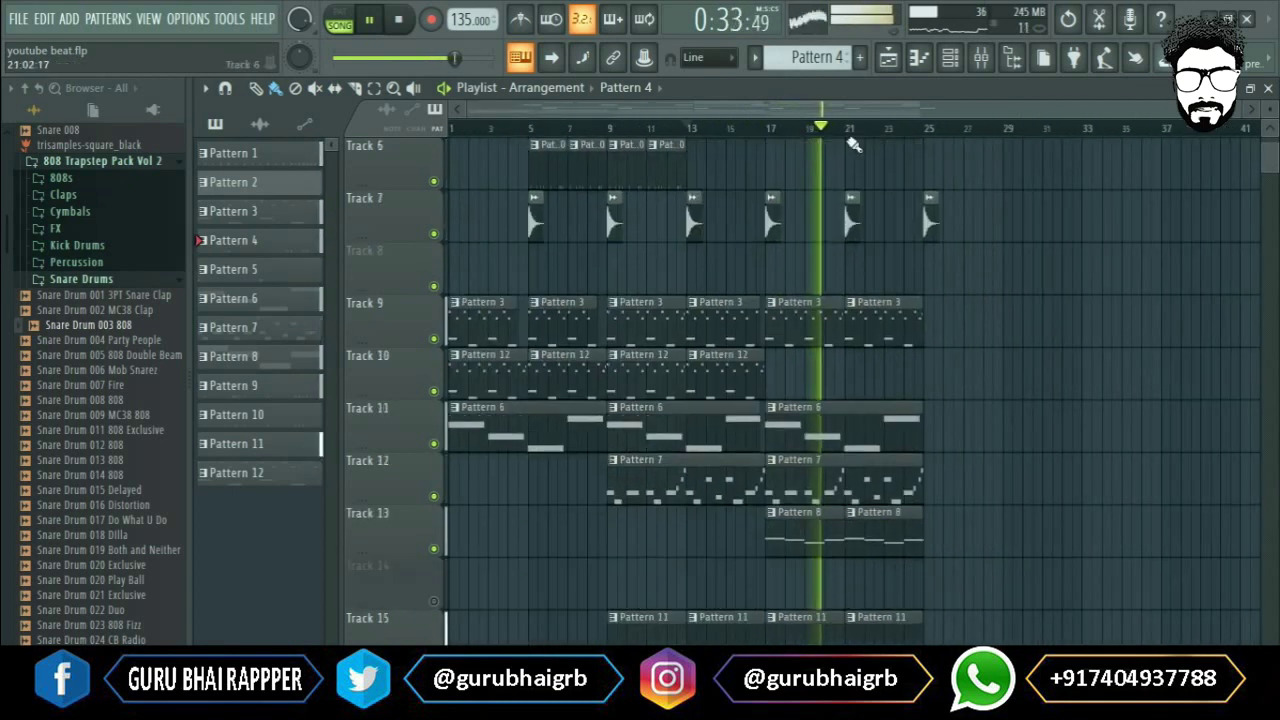
# Stop playback and add Pattern 12 clips on Track 10 at bars 17 and 21
pyautogui.press('space')
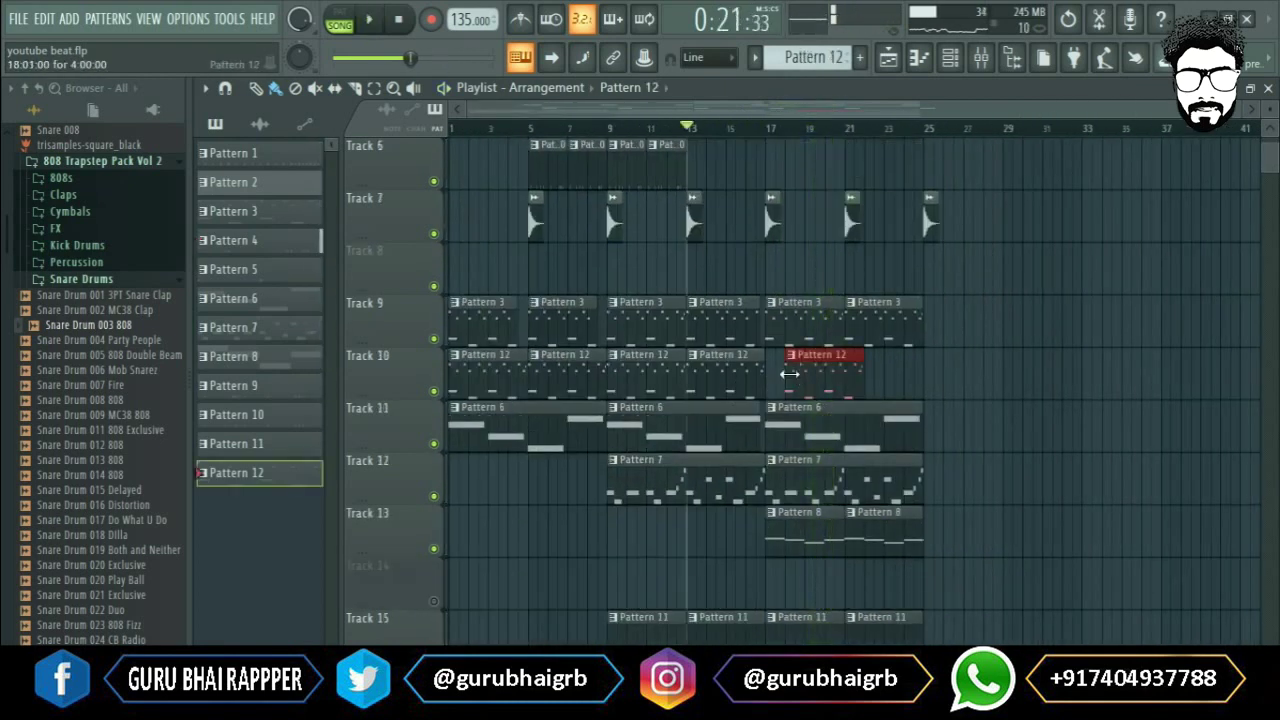
pyautogui.click(870, 381)
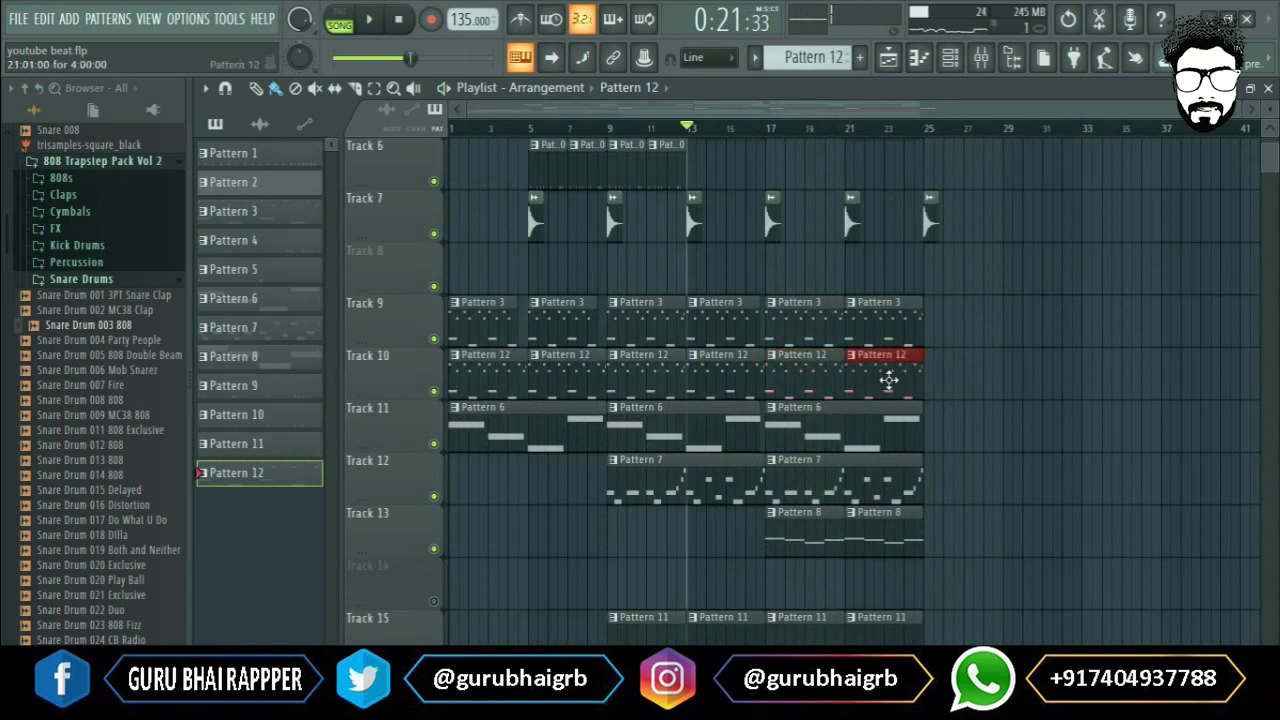
# Replay the arrangement from around bar 5 and check the Linn Rim notes of Pattern 4 in the piano roll
pyautogui.press('space')
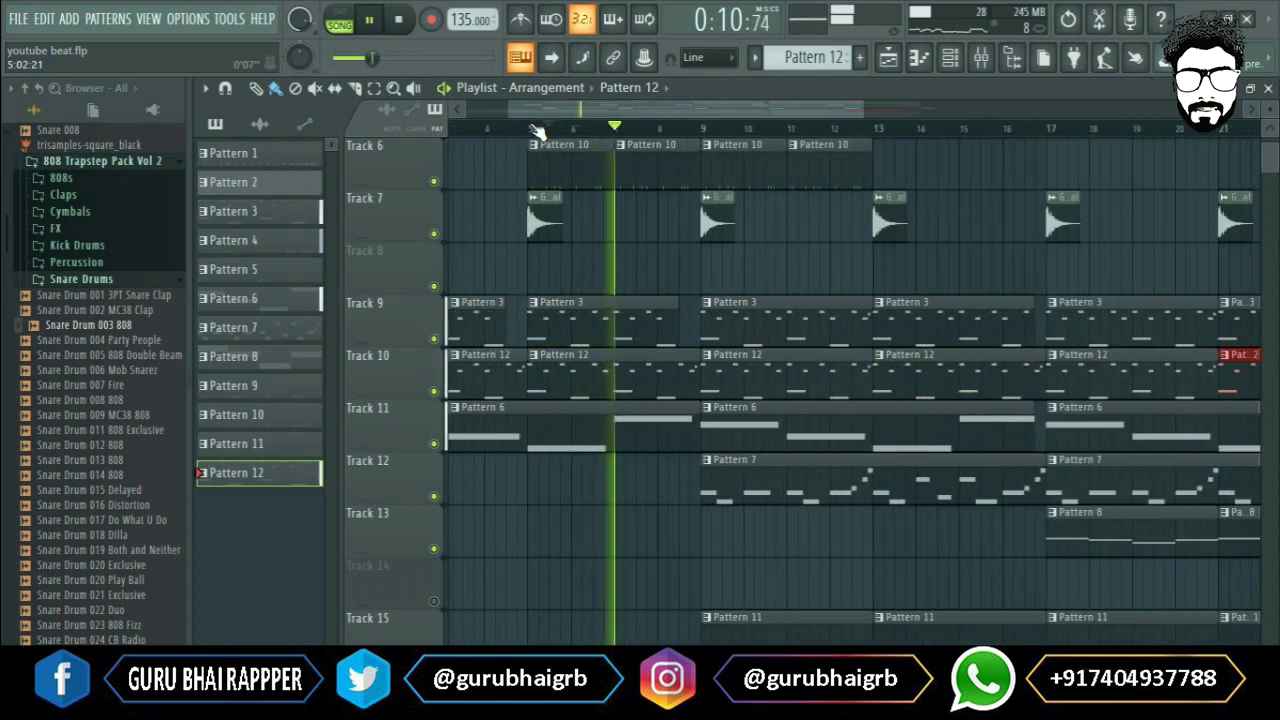
pyautogui.scroll(5, 686, 266)
pyautogui.keyDown('ctrl'); pyautogui.scroll(3, 686, 266); pyautogui.keyUp('ctrl')
pyautogui.doubleClick(693, 232)
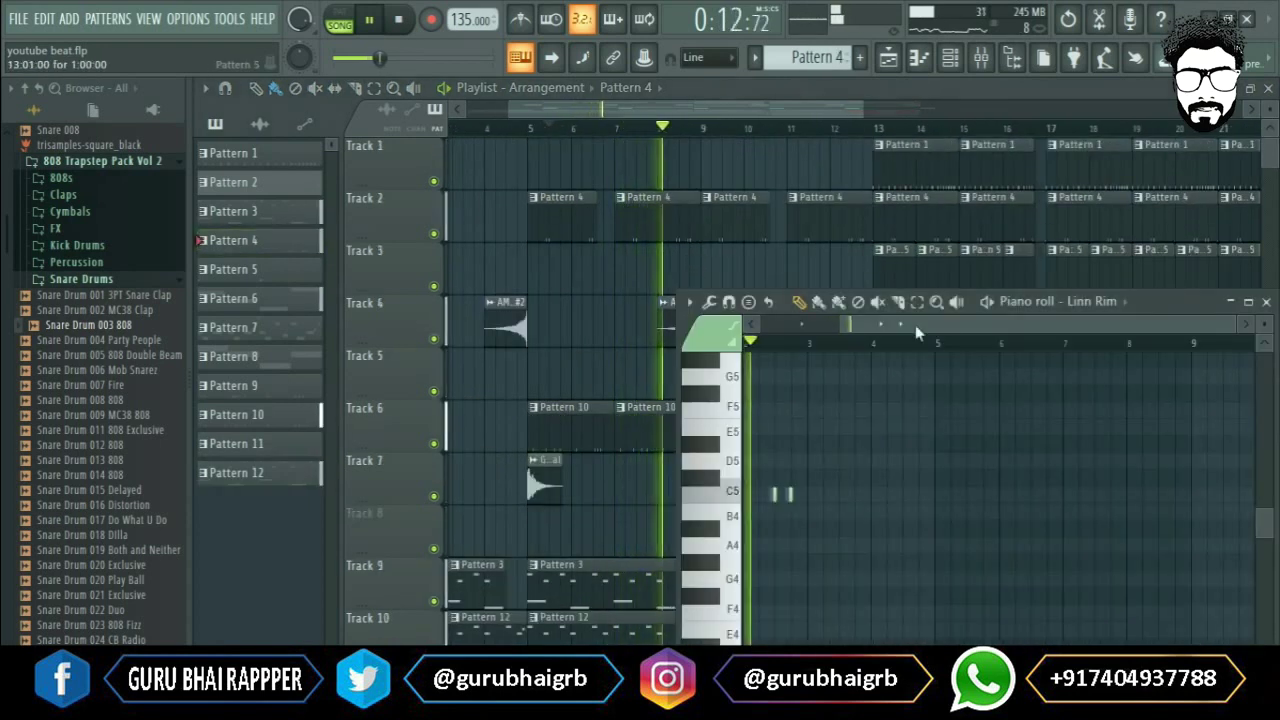
pyautogui.click(1254, 288)
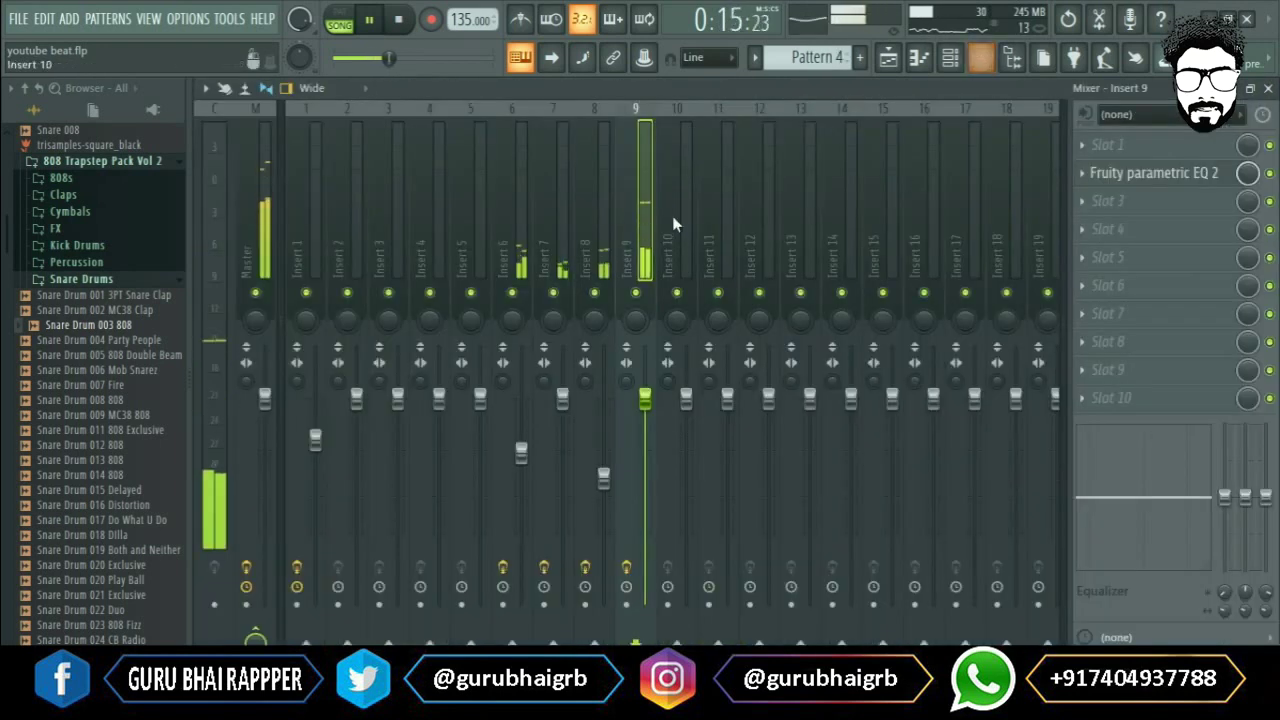
# Bring up the mixer on insert 9 with its Fruity parametric EQ 2
pyautogui.click(981, 57)
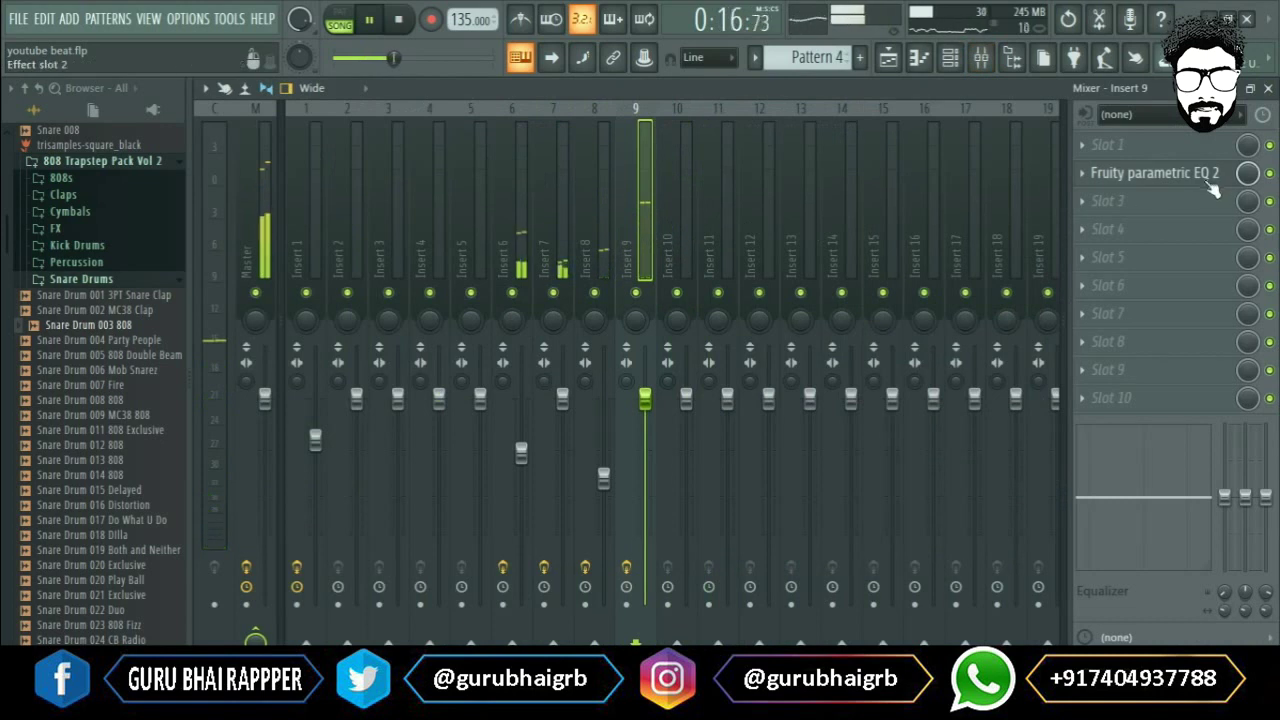